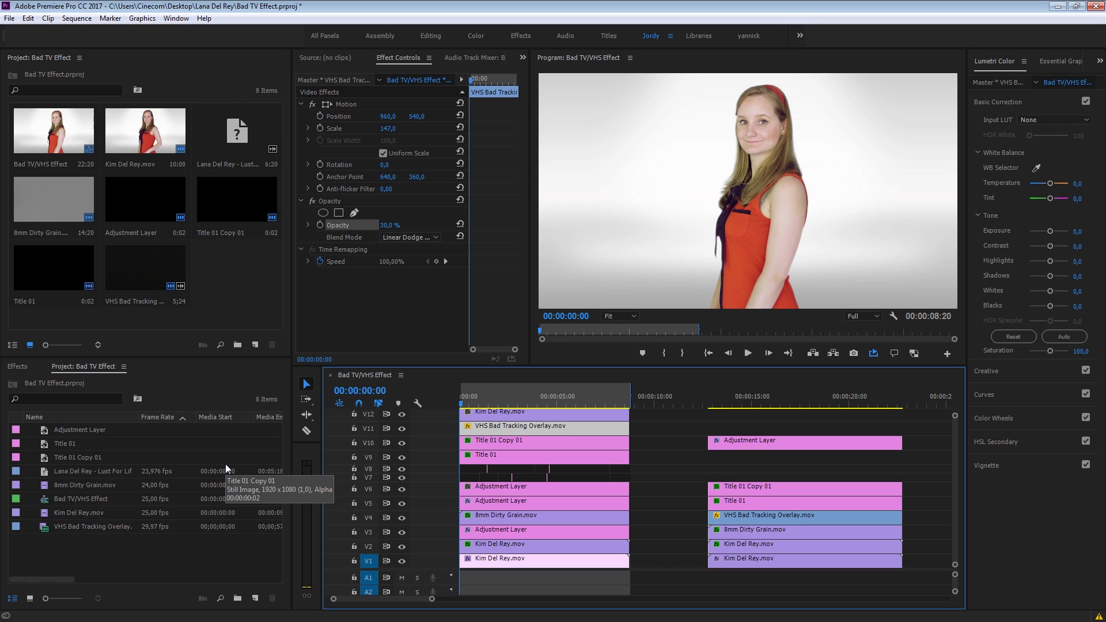
Play the Bad TV/VHS Effect sequence, hide track V12 and scrub through the sequence to review the finished effect.
{"action": "key", "text": "space"}
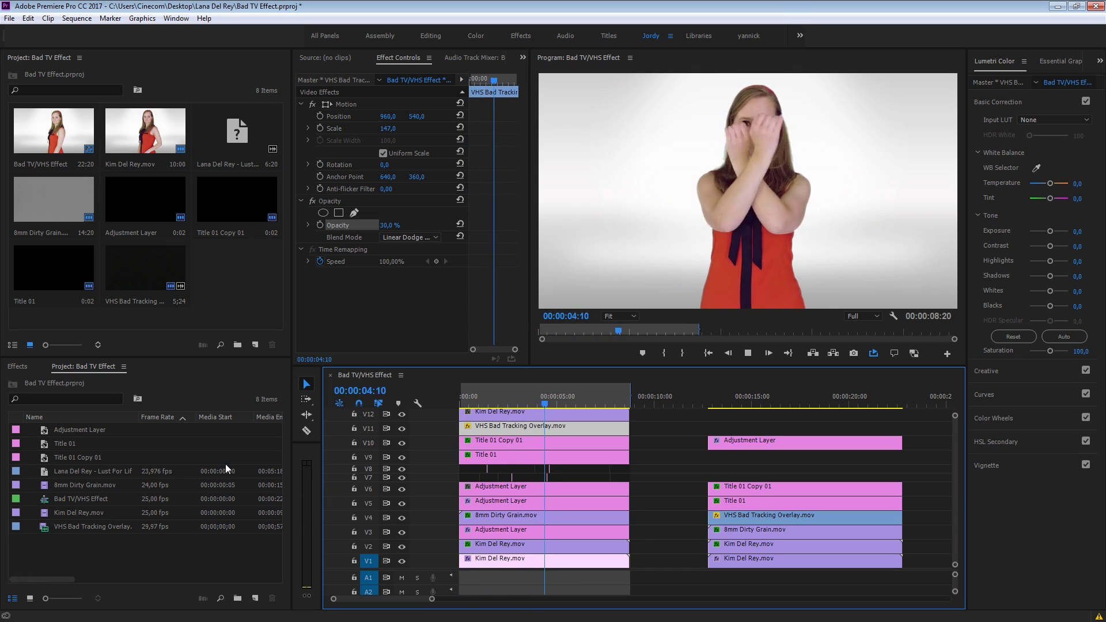
{"action": "key", "text": "space"}
{"action": "left_click", "coordinate": [402, 432]}
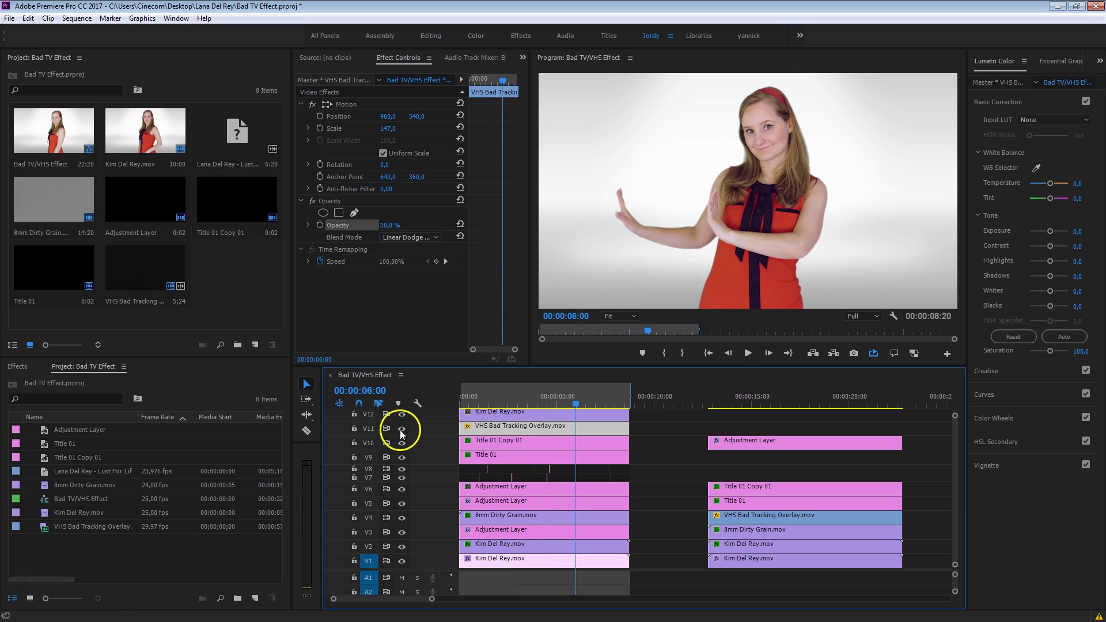
{"action": "left_click", "coordinate": [402, 414]}
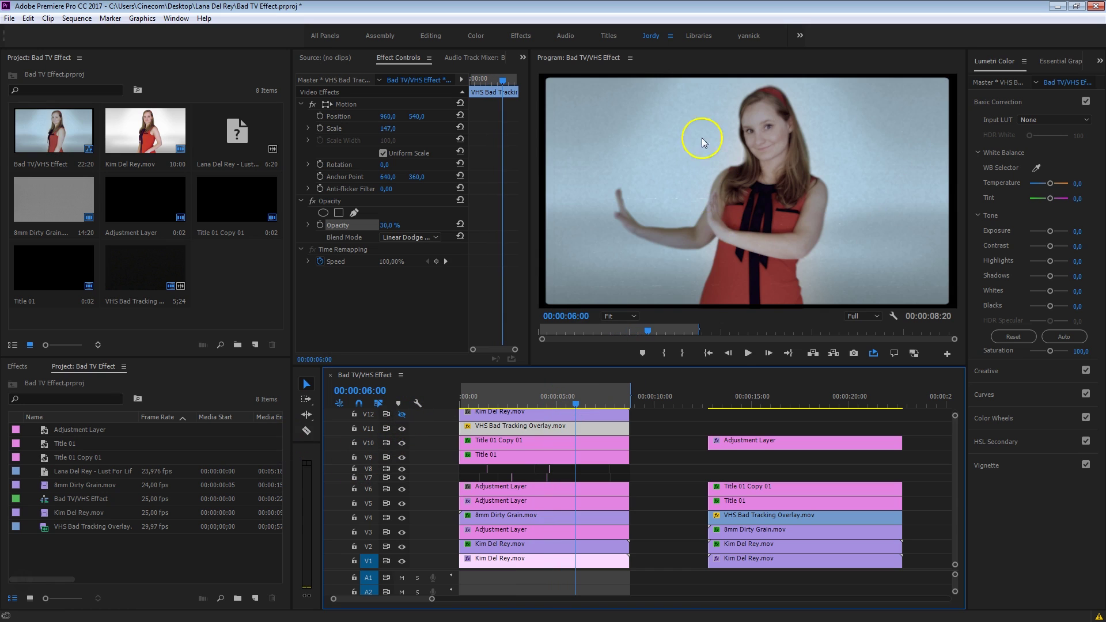
{"action": "left_click_drag", "start_coordinate": [537, 398], "coordinate": [461, 397]}
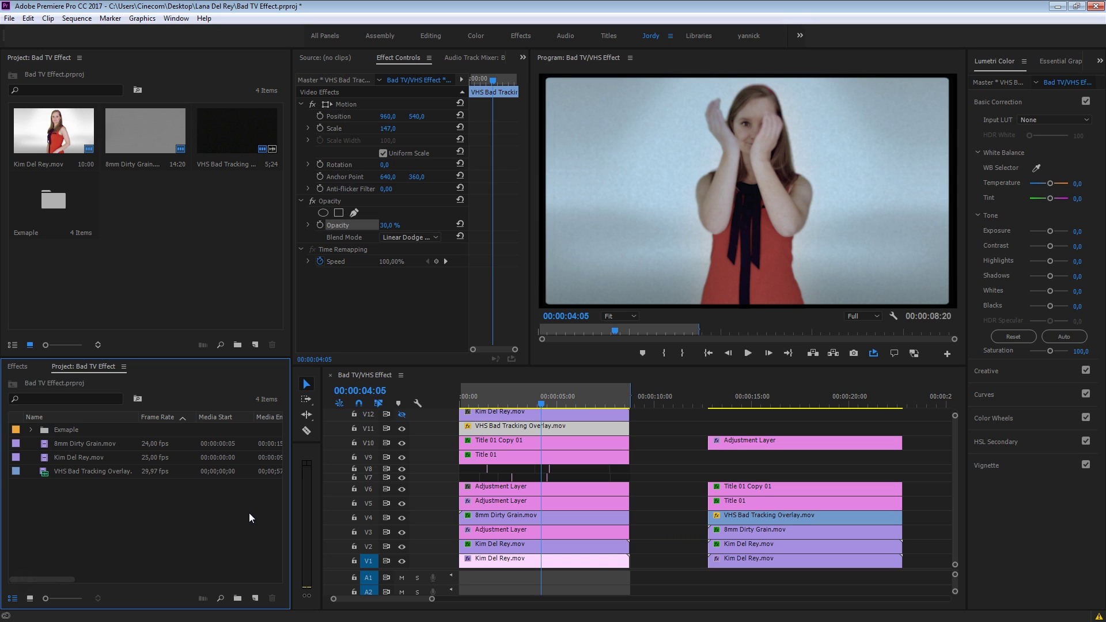
Create a sequence from the DSLR 1080p25 preset named "Kim Del Rey - Lust for Life".
{"action": "left_click", "coordinate": [257, 593]}
{"action": "left_click", "coordinate": [319, 469]}
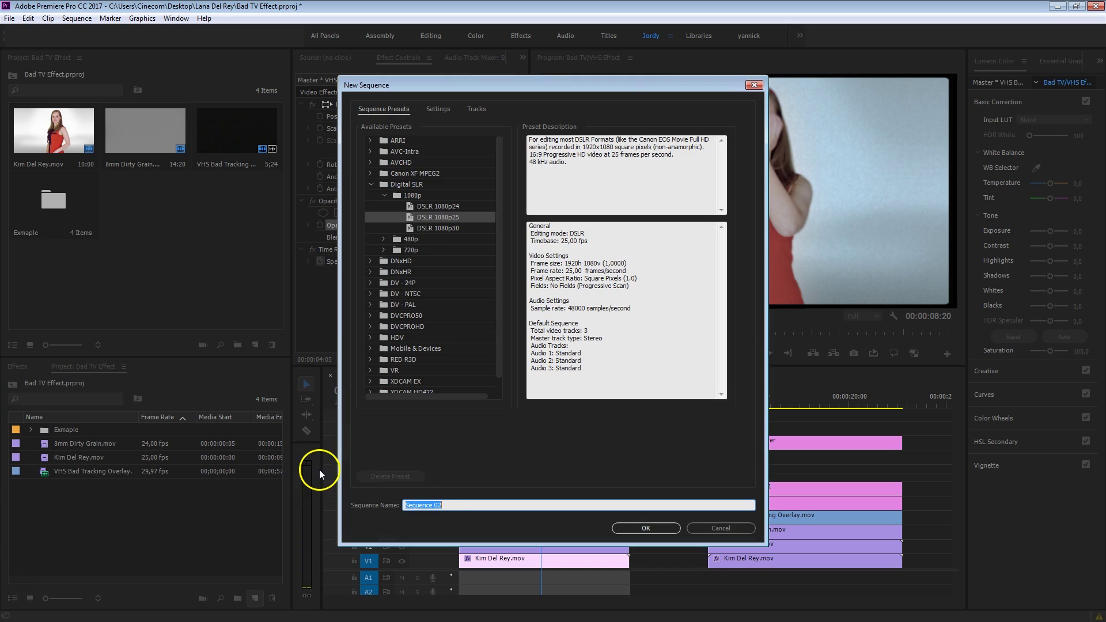
{"action": "type", "text": "Kim Del Rey - Lust for Life"}
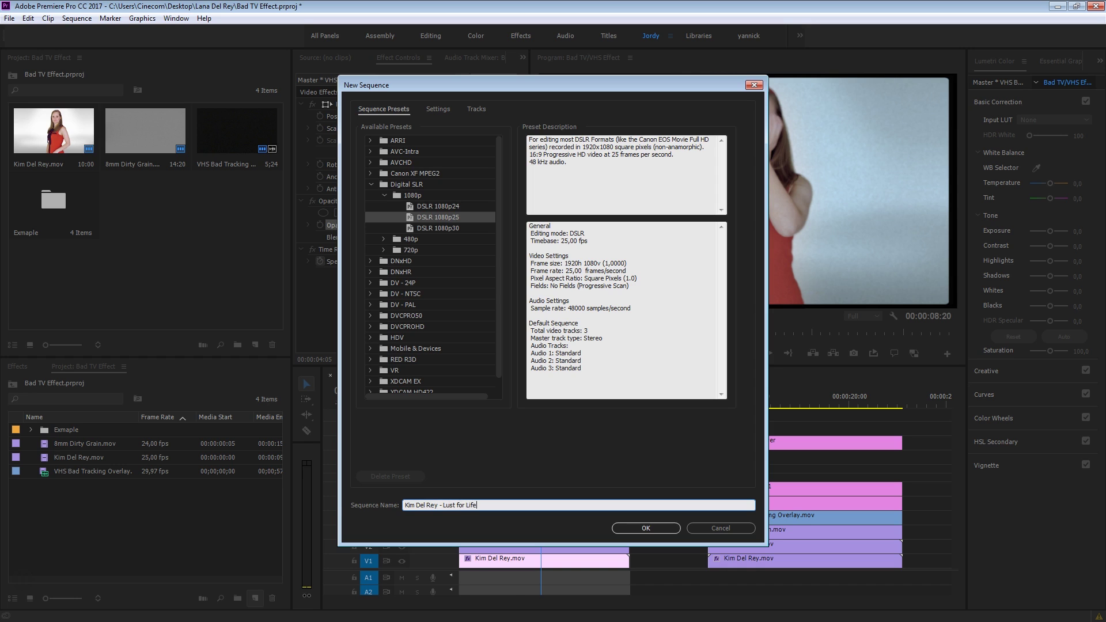
{"action": "left_click", "coordinate": [641, 536]}
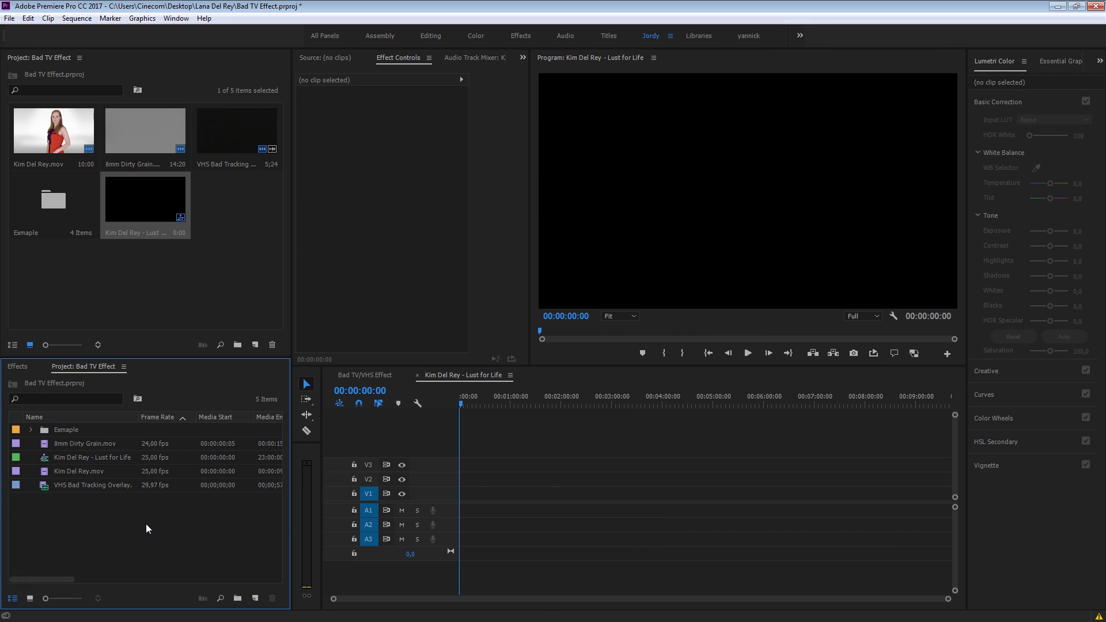
{"action": "left_click_drag", "start_coordinate": [46, 470], "coordinate": [411, 496]}
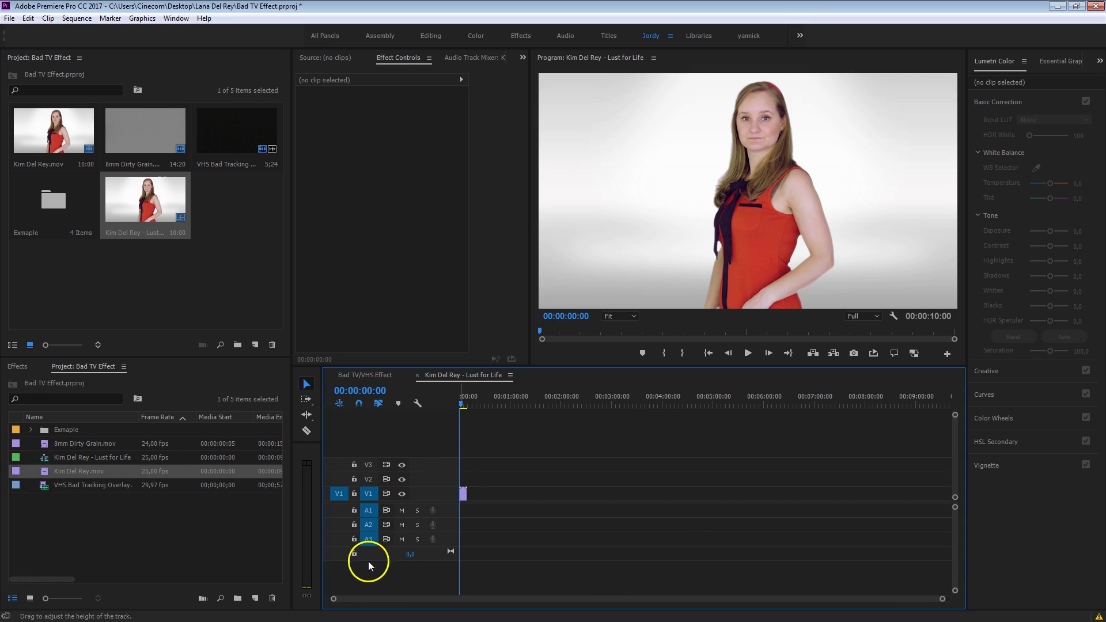
{"action": "key", "text": "="}
{"action": "key", "text": "="}
{"action": "key", "text": "="}
{"action": "key", "text": "="}
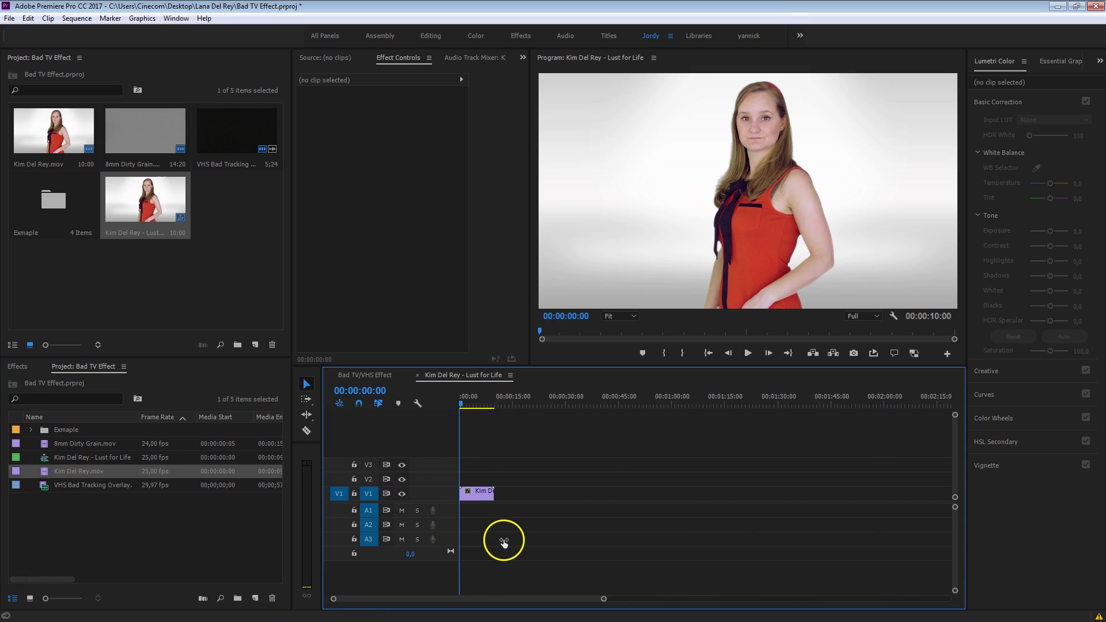
{"action": "key", "text": "space"}
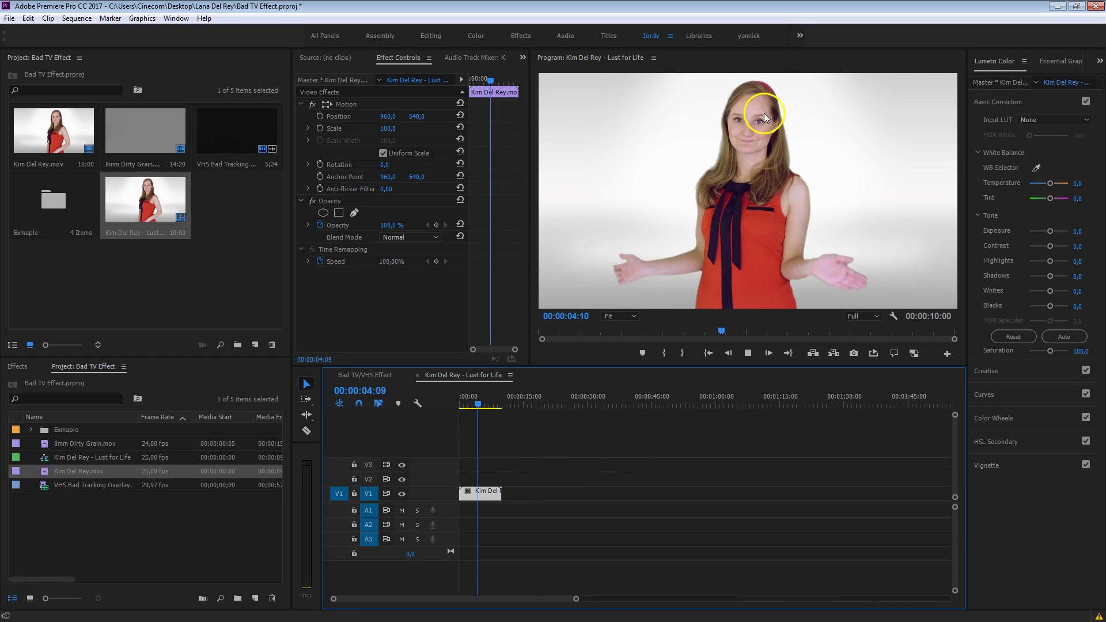
{"action": "key", "text": "space"}
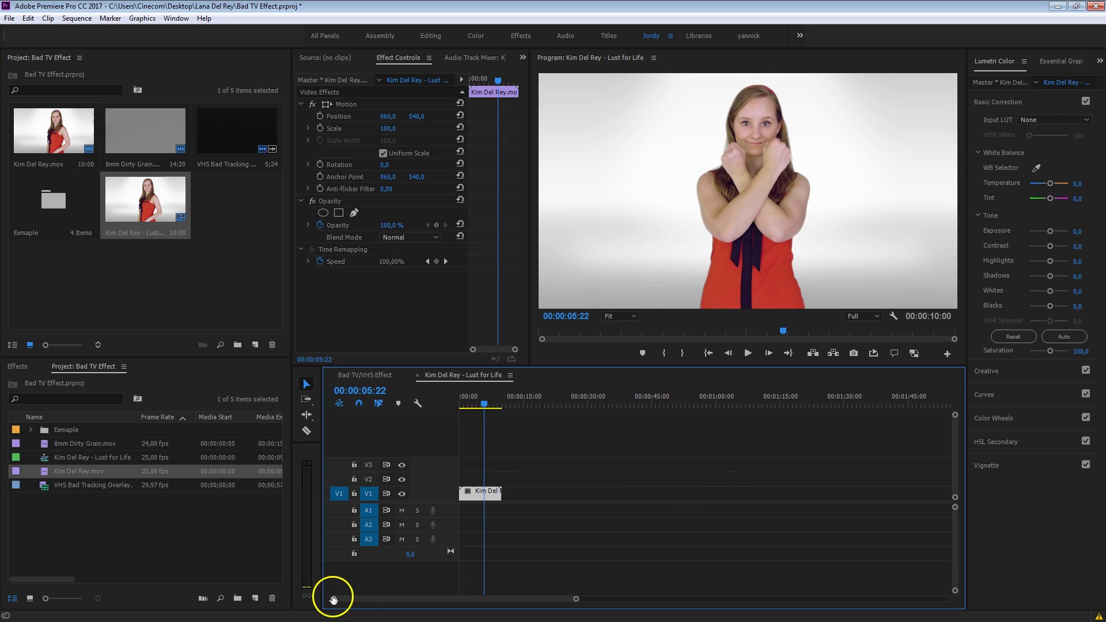
{"action": "key", "text": "="}
{"action": "key", "text": "="}
{"action": "key", "text": "="}
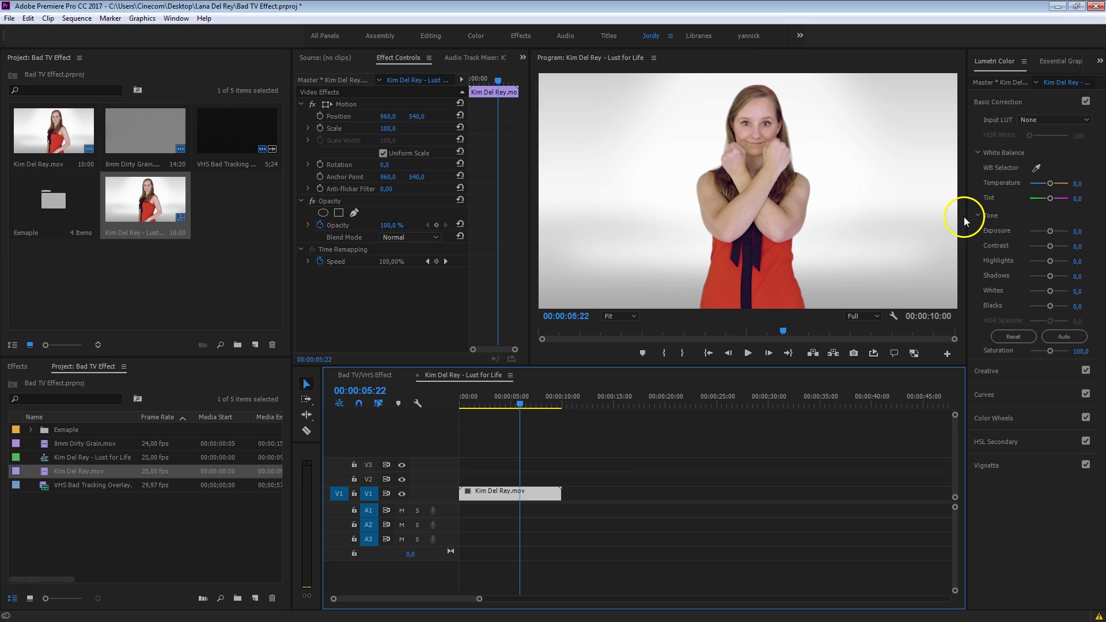
Widen the Lumetri Color controls and set the clip's white balance temperature to -34.5.
{"action": "left_click_drag", "start_coordinate": [963, 216], "coordinate": [905, 213]}
{"action": "left_click_drag", "start_coordinate": [1017, 184], "coordinate": [1018, 193]}
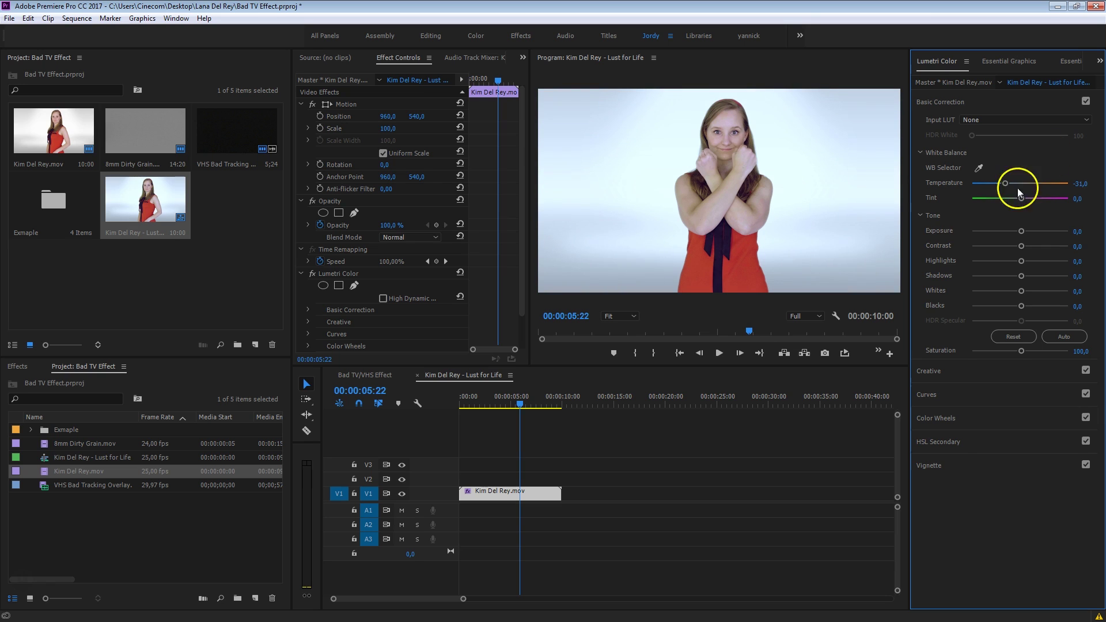
{"action": "left_click", "coordinate": [171, 19]}
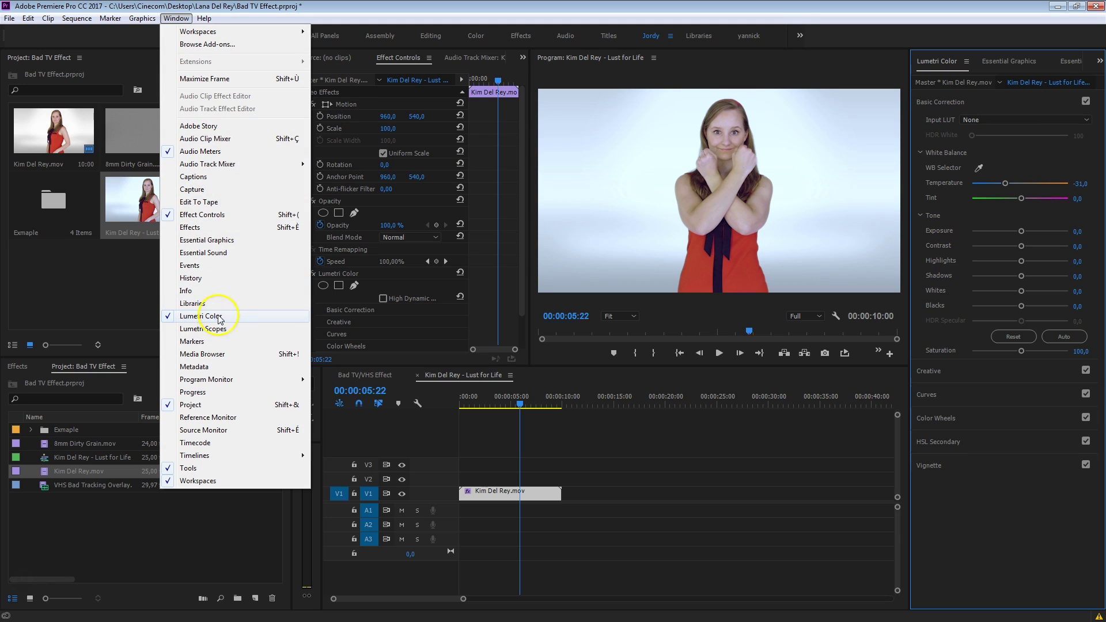
{"action": "left_click", "coordinate": [1027, 359]}
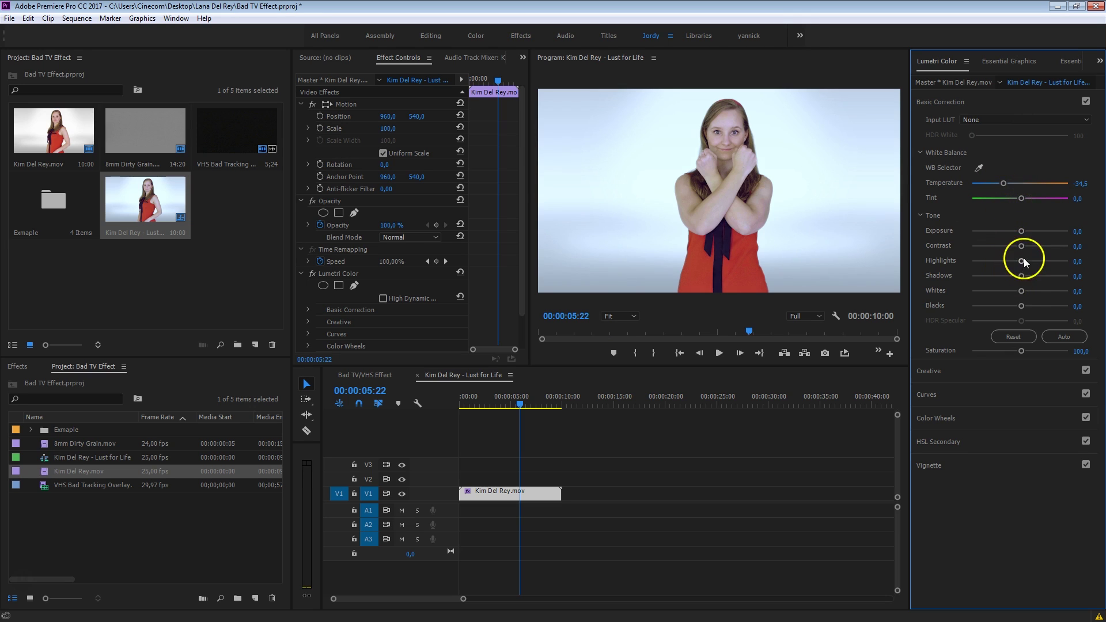
Set the clip's Lumetri tone to whites 44, blacks -78.6 and exposure -0.8.
{"action": "left_click_drag", "start_coordinate": [1021, 291], "coordinate": [1041, 291]}
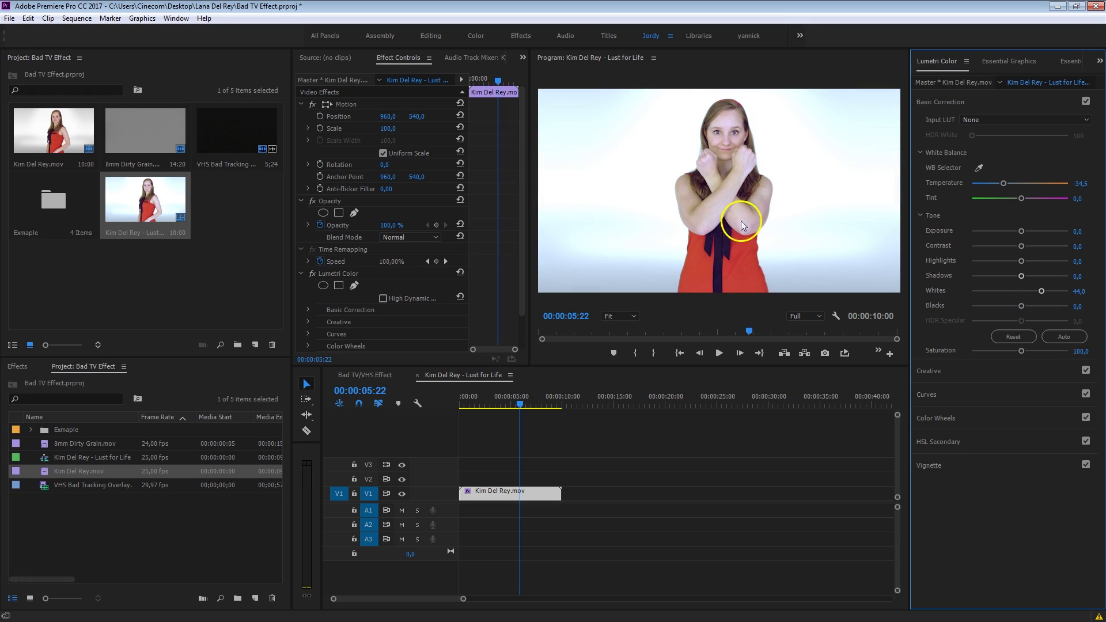
{"action": "left_click_drag", "start_coordinate": [1022, 306], "coordinate": [983, 306]}
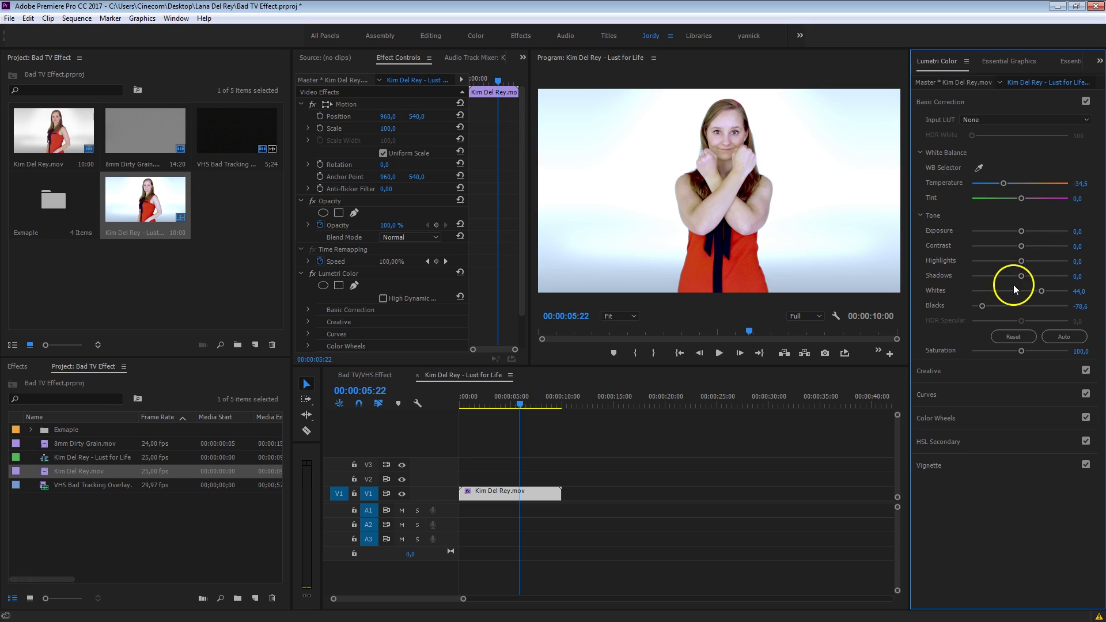
{"action": "left_click_drag", "start_coordinate": [1022, 234], "coordinate": [1011, 234]}
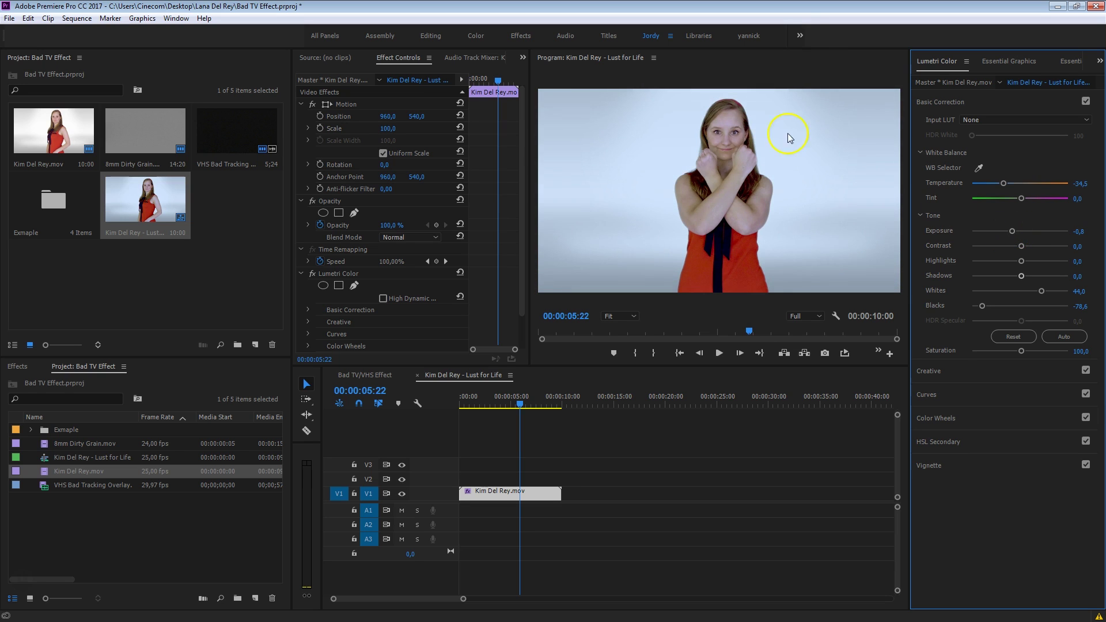
Raise the clip's Lumetri contrast to 69 and the whites to 69.
{"action": "left_click_drag", "start_coordinate": [1041, 297], "coordinate": [1049, 292]}
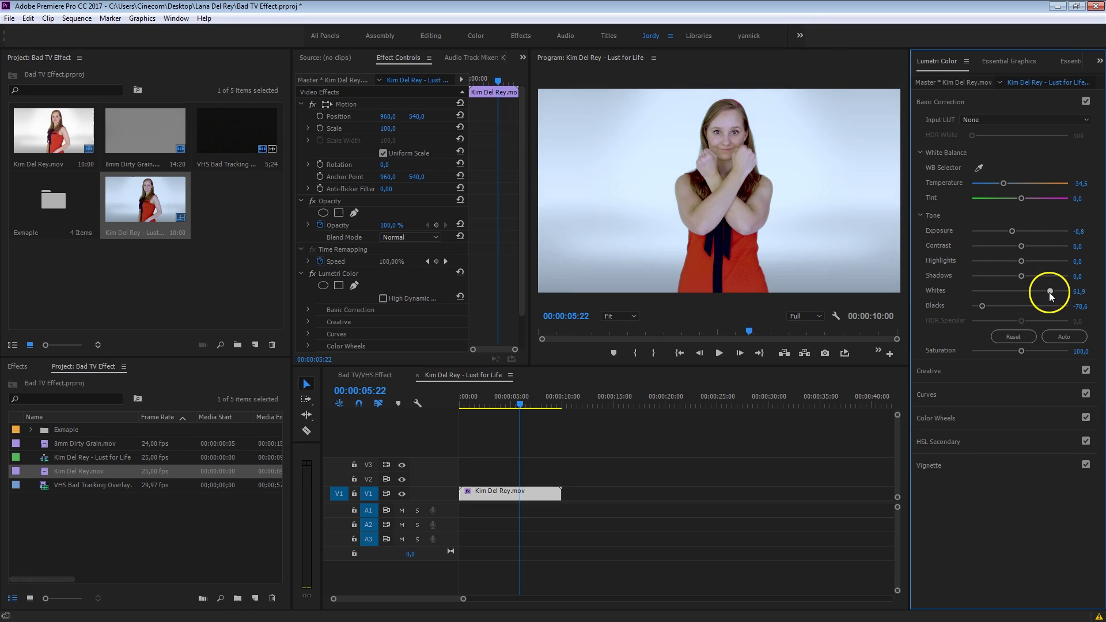
{"action": "left_click_drag", "start_coordinate": [1021, 245], "coordinate": [1038, 247]}
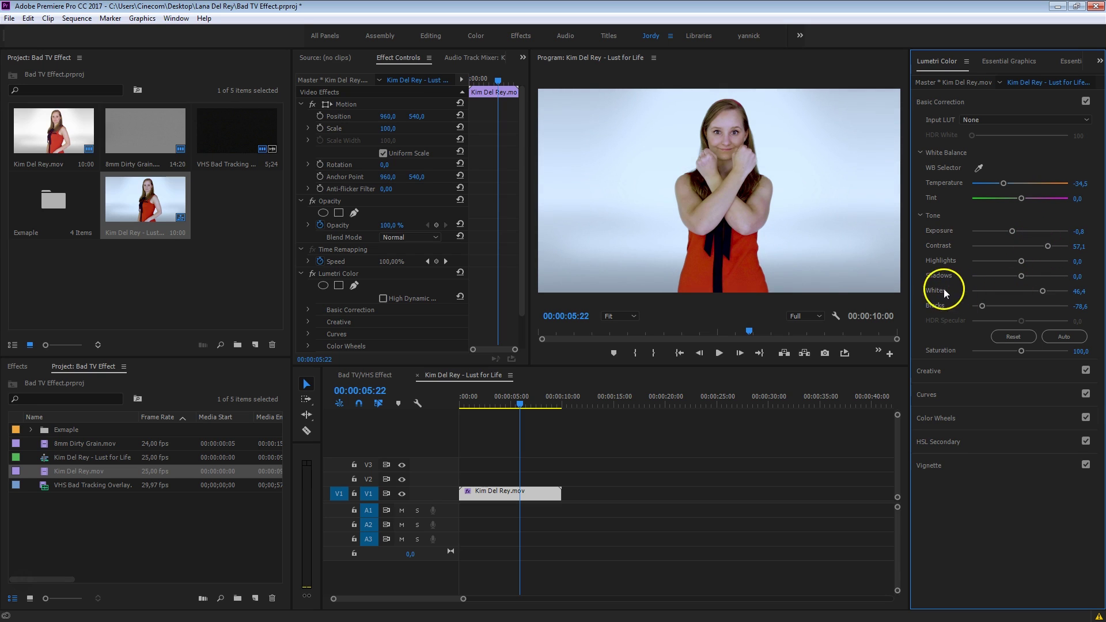
{"action": "left_click_drag", "start_coordinate": [1059, 247], "coordinate": [1064, 246]}
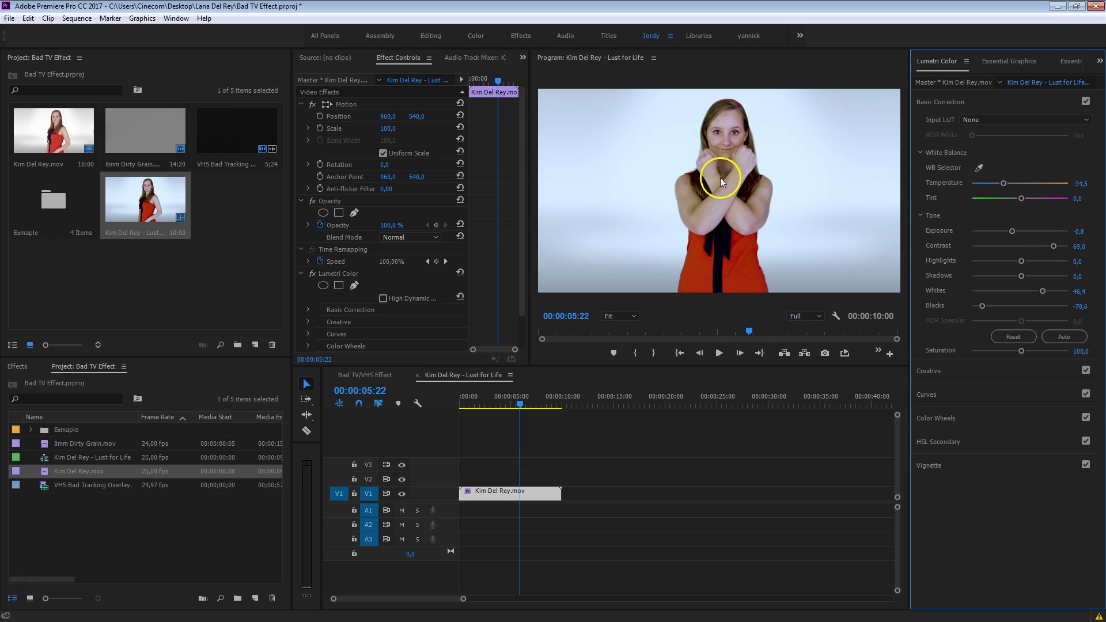
{"action": "left_click_drag", "start_coordinate": [1043, 291], "coordinate": [1053, 291]}
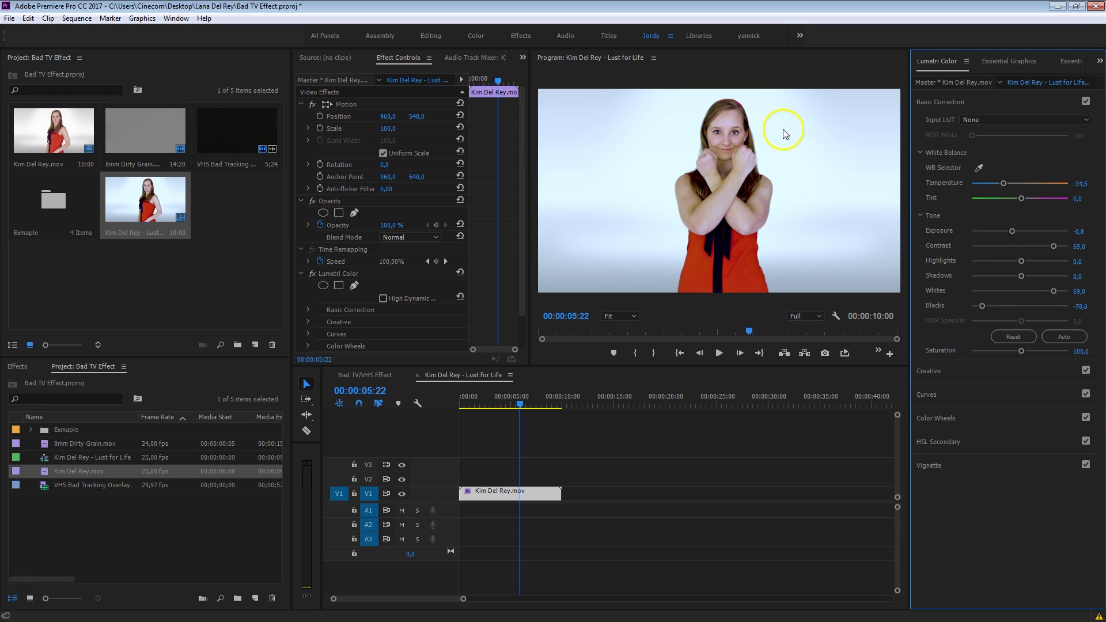
Reduce the clip's saturation to 78.6 and toggle the Lumetri Color effect off and on to compare the grade.
{"action": "left_click_drag", "start_coordinate": [1021, 350], "coordinate": [1010, 352]}
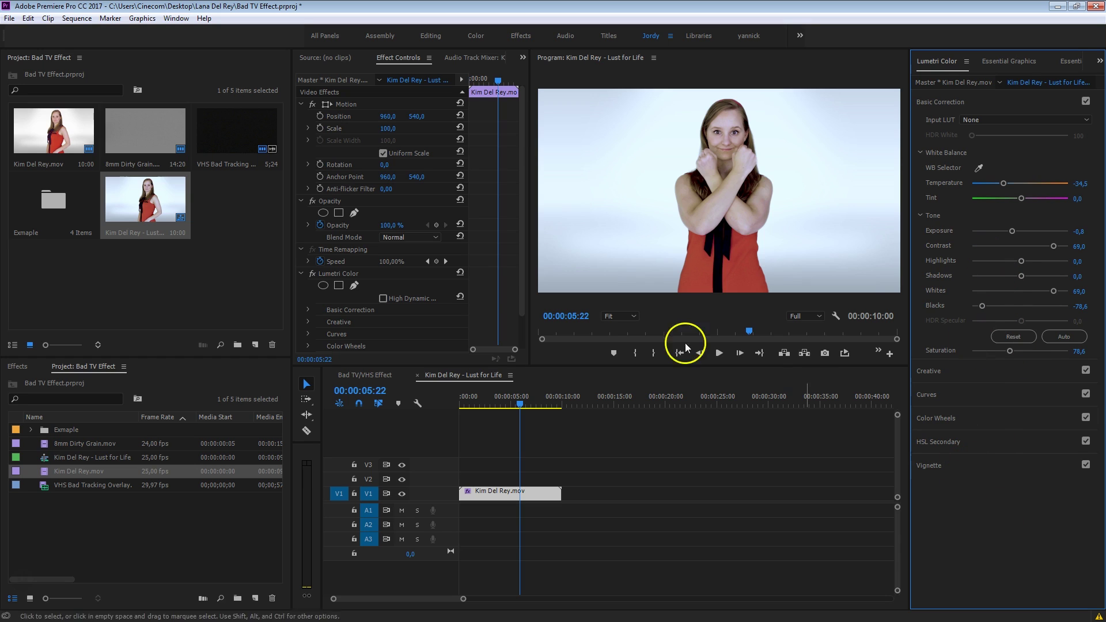
{"action": "left_click", "coordinate": [313, 273]}
{"action": "left_click", "coordinate": [313, 273]}
{"action": "left_click", "coordinate": [313, 273]}
{"action": "left_click", "coordinate": [313, 273]}
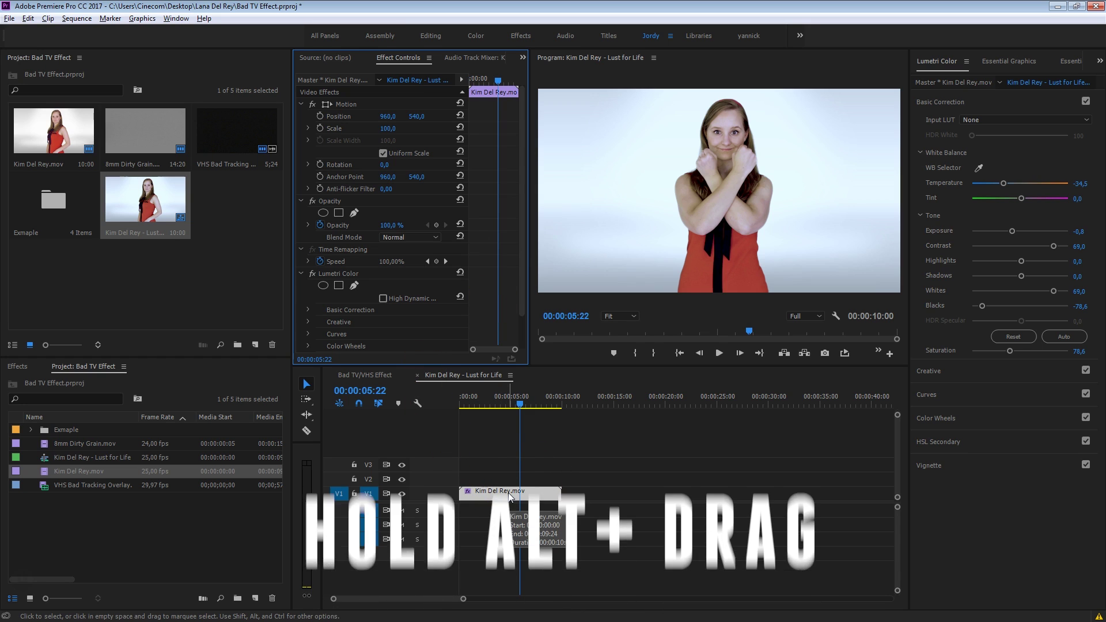
Duplicate the graded clip onto track V2 directly above the original and select the copy's Opacity effect.
{"action": "left_click_drag", "start_coordinate": [509, 495], "coordinate": [501, 483]}
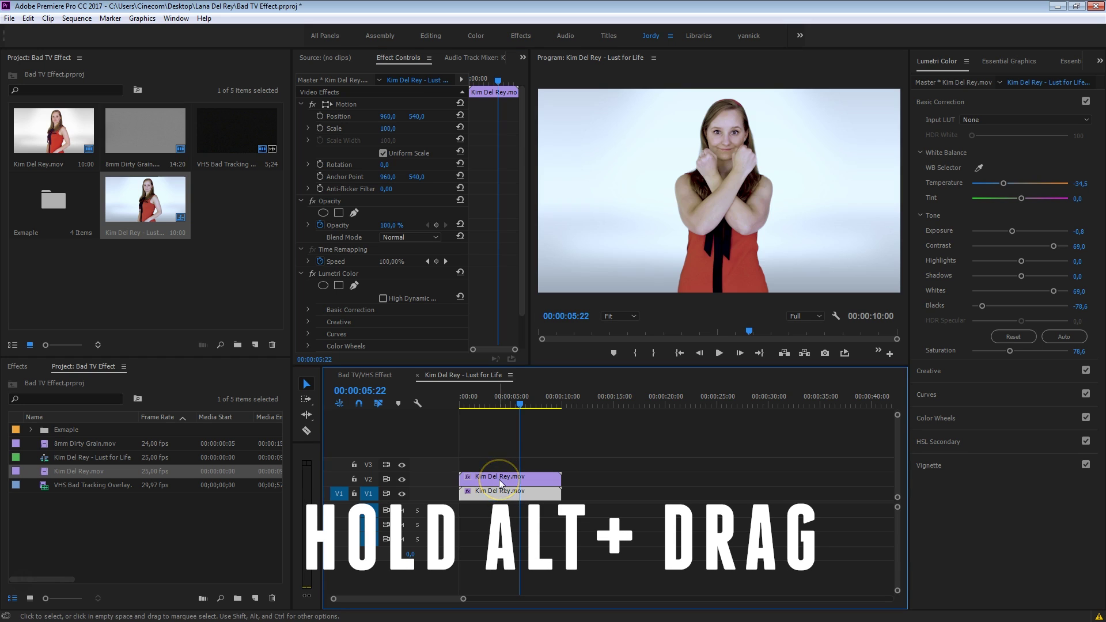
{"action": "left_click", "coordinate": [499, 493]}
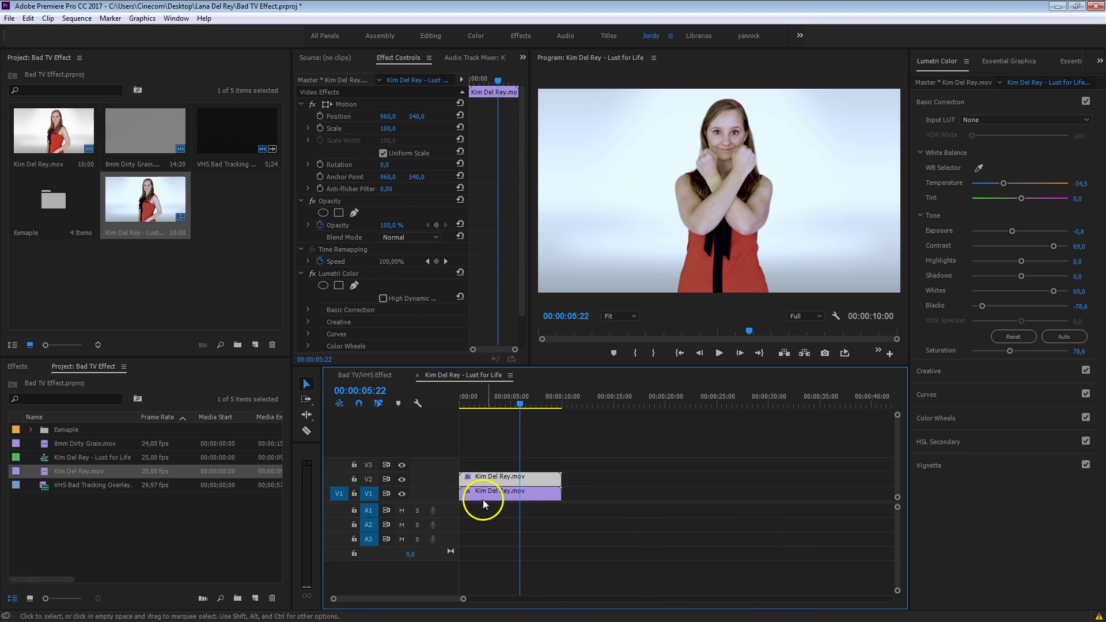
{"action": "left_click", "coordinate": [331, 202]}
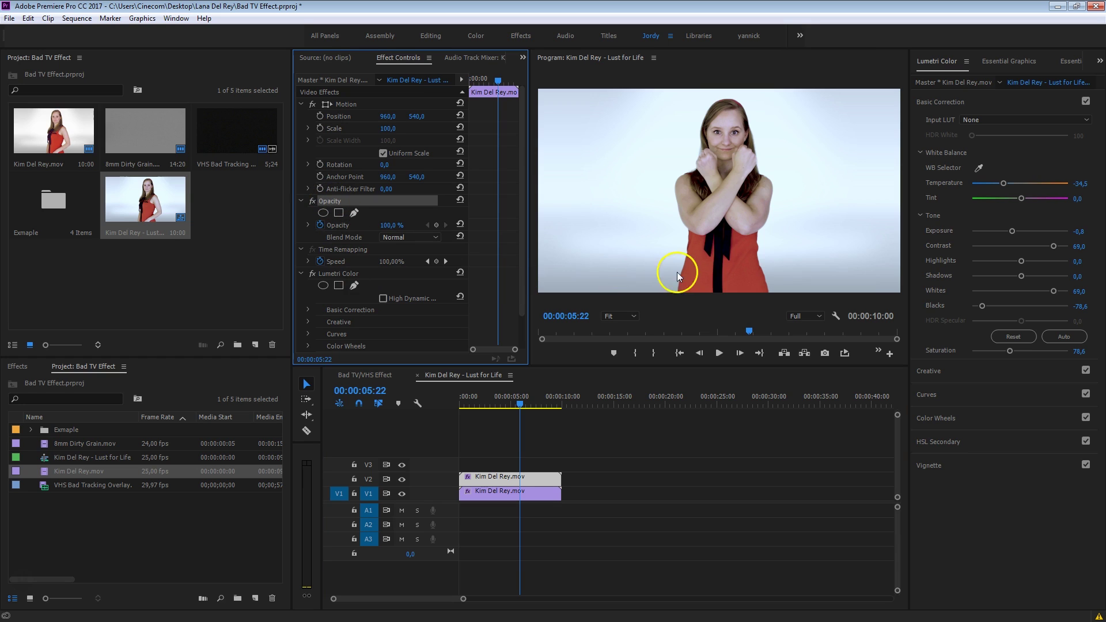
At the start of the V2 clip, draw a closed ten-point opacity mask with the Pen tool loosely around the woman.
{"action": "left_click", "coordinate": [712, 110]}
{"action": "left_click_drag", "start_coordinate": [523, 402], "coordinate": [455, 404]}
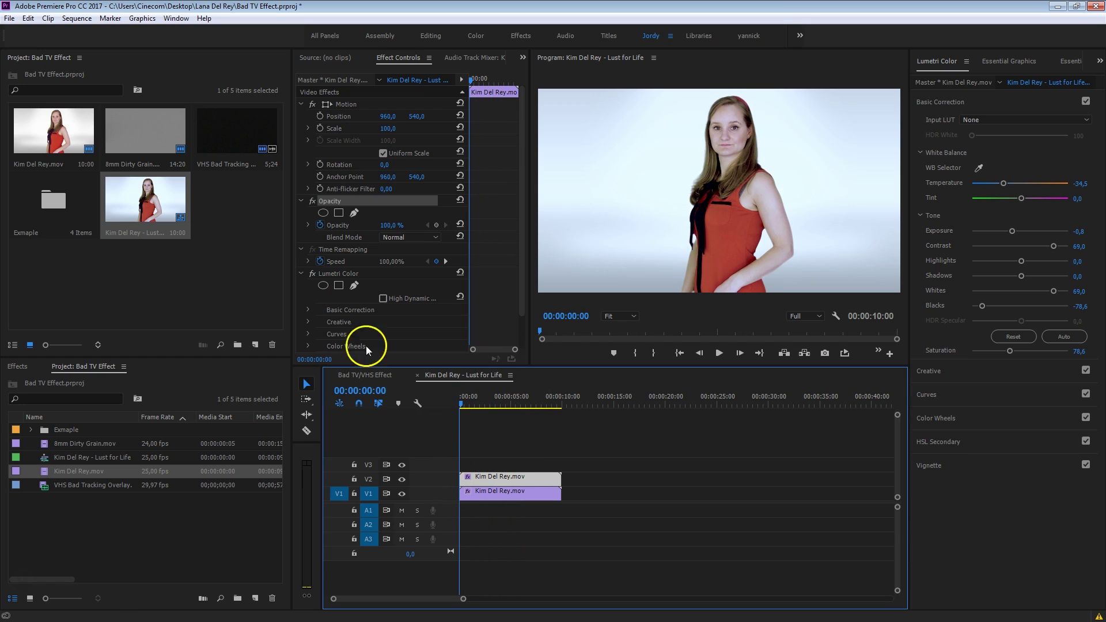
{"action": "left_click", "coordinate": [338, 212]}
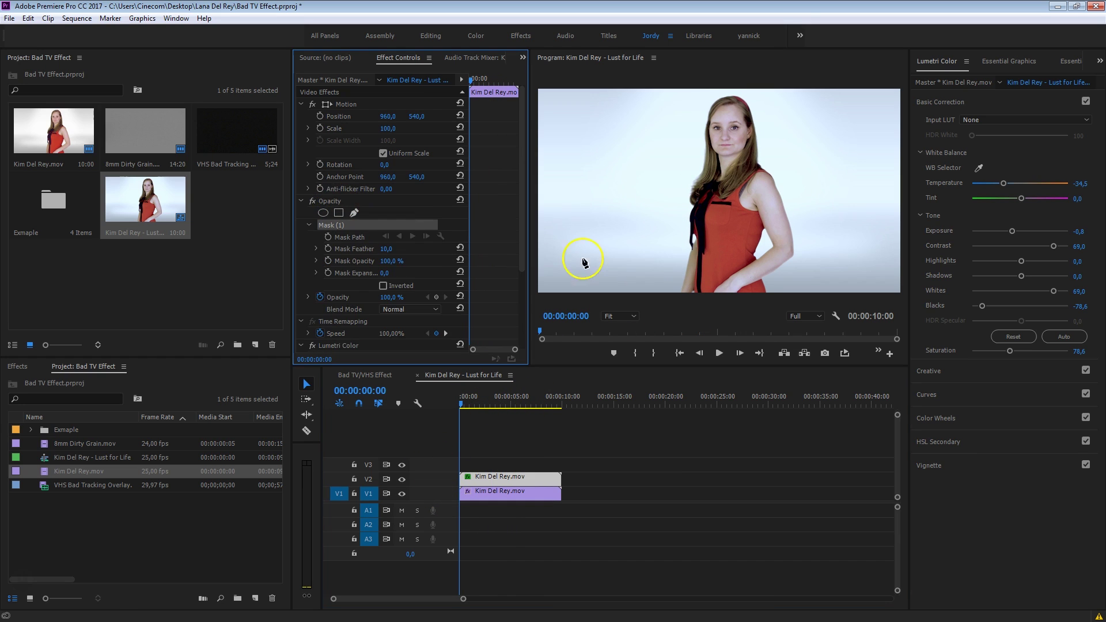
{"action": "left_click", "coordinate": [670, 301]}
{"action": "left_click", "coordinate": [676, 211]}
{"action": "left_click", "coordinate": [696, 132]}
{"action": "left_click", "coordinate": [712, 101]}
{"action": "left_click", "coordinate": [758, 95]}
{"action": "left_click", "coordinate": [767, 170]}
{"action": "left_click", "coordinate": [792, 212]}
{"action": "left_click", "coordinate": [802, 261]}
{"action": "left_click", "coordinate": [770, 299]}
{"action": "left_click", "coordinate": [669, 301]}
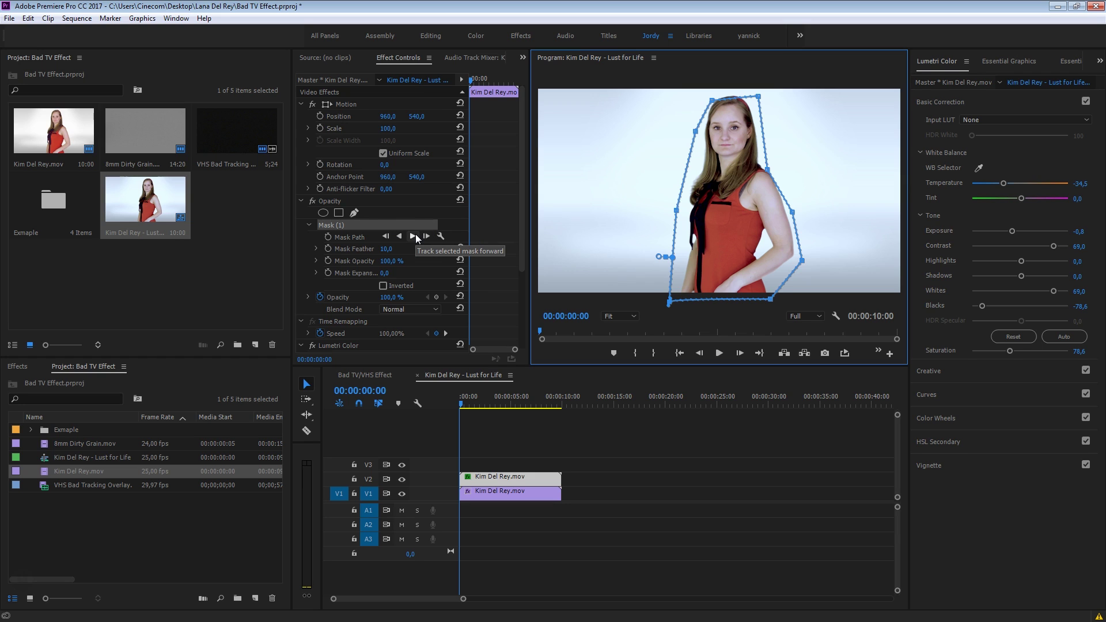
Rearrange the workspace to enlarge the Effect Controls area and its keyframe timeline.
{"action": "left_click_drag", "start_coordinate": [293, 254], "coordinate": [233, 247]}
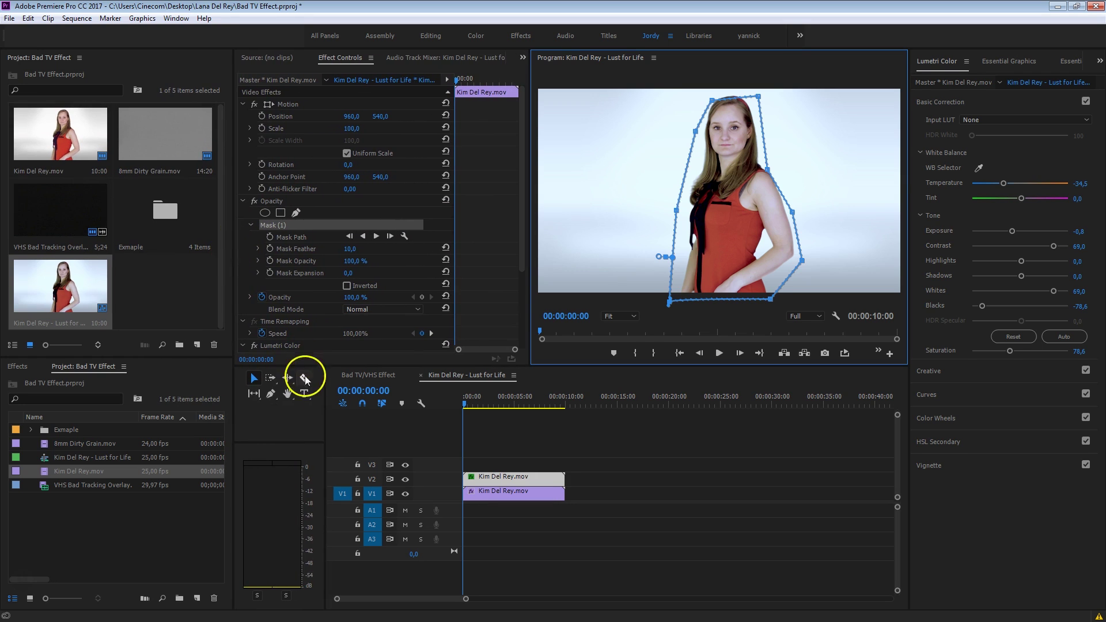
{"action": "left_click_drag", "start_coordinate": [304, 420], "coordinate": [256, 414]}
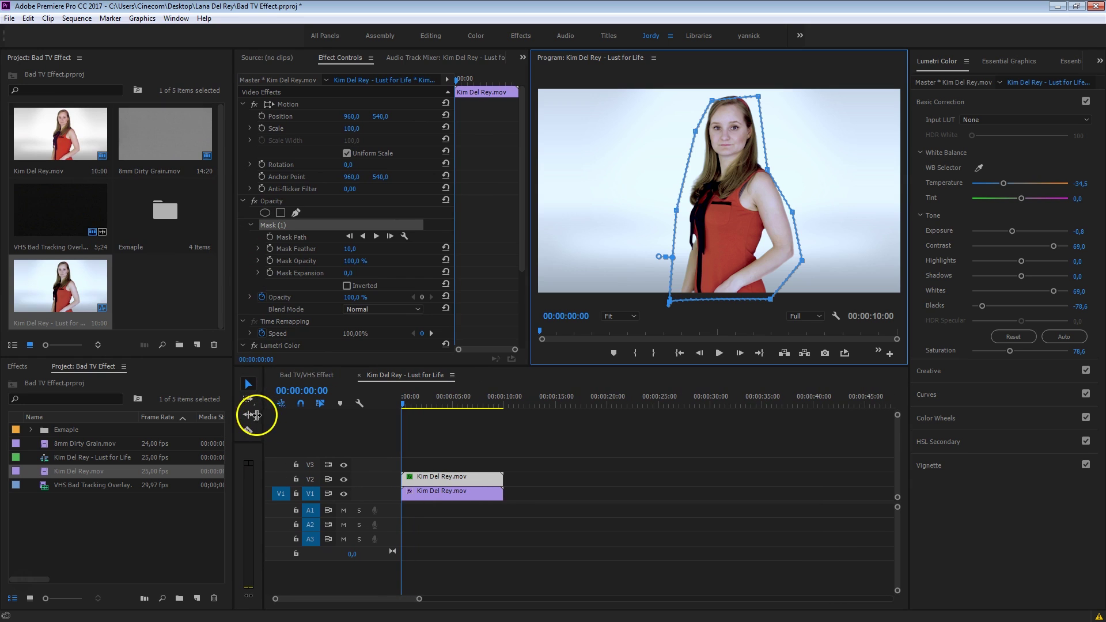
{"action": "left_click_drag", "start_coordinate": [456, 197], "coordinate": [419, 199]}
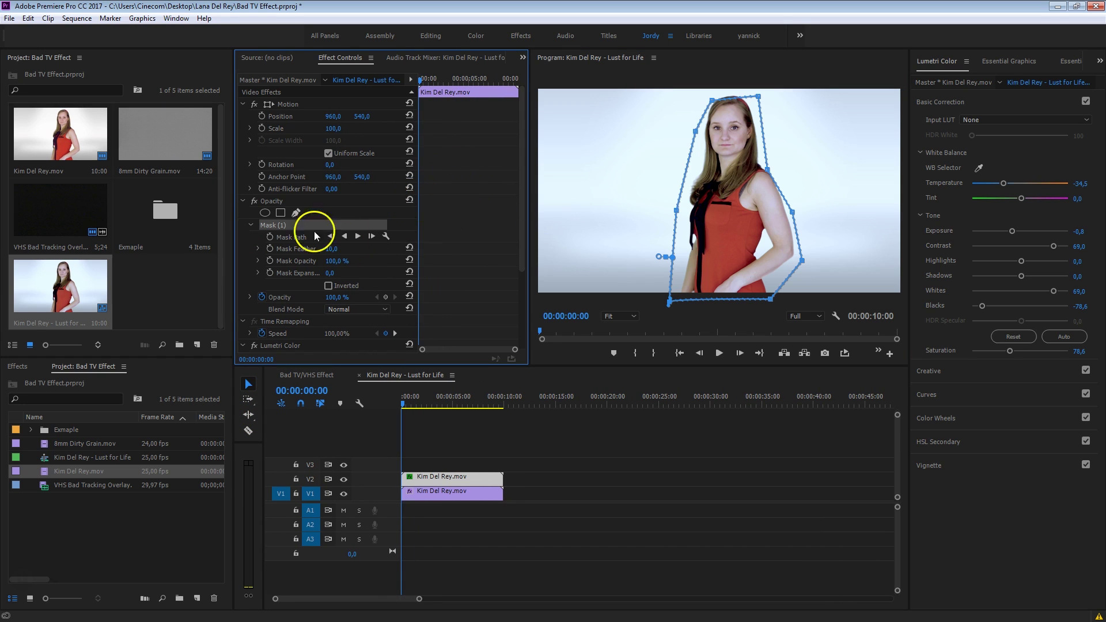
Enable Mask Path keyframing for Mask (1) and move its first keyframe and the playhead to 00:00:03:02.
{"action": "left_click", "coordinate": [270, 237]}
{"action": "left_click_drag", "start_coordinate": [422, 81], "coordinate": [461, 80]}
{"action": "left_click", "coordinate": [282, 224]}
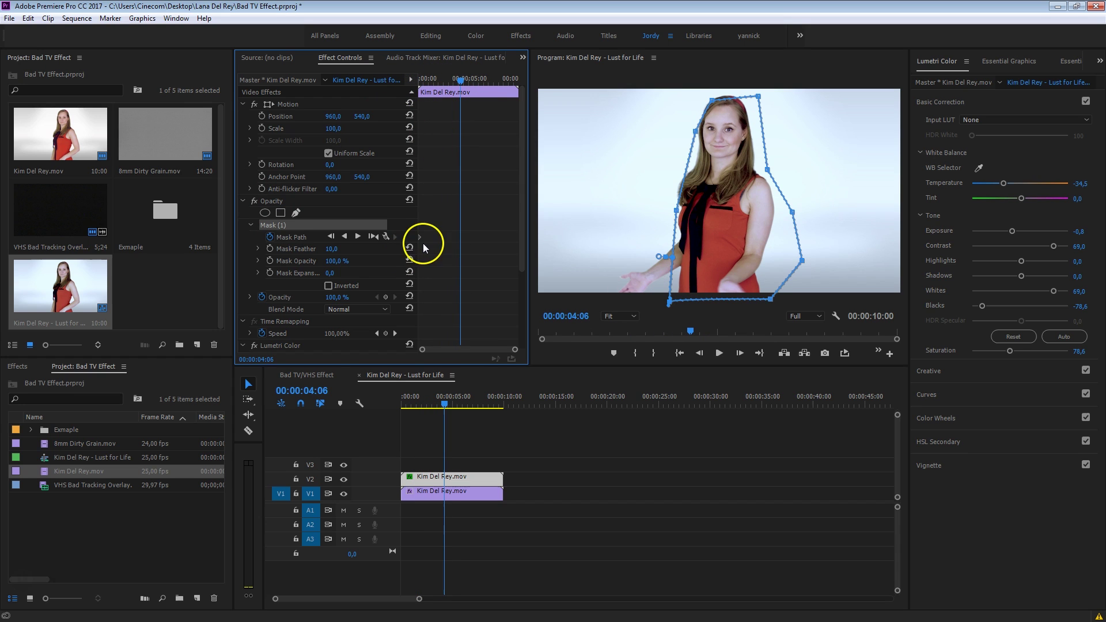
{"action": "left_click_drag", "start_coordinate": [421, 237], "coordinate": [449, 242]}
{"action": "left_click_drag", "start_coordinate": [459, 79], "coordinate": [450, 75]}
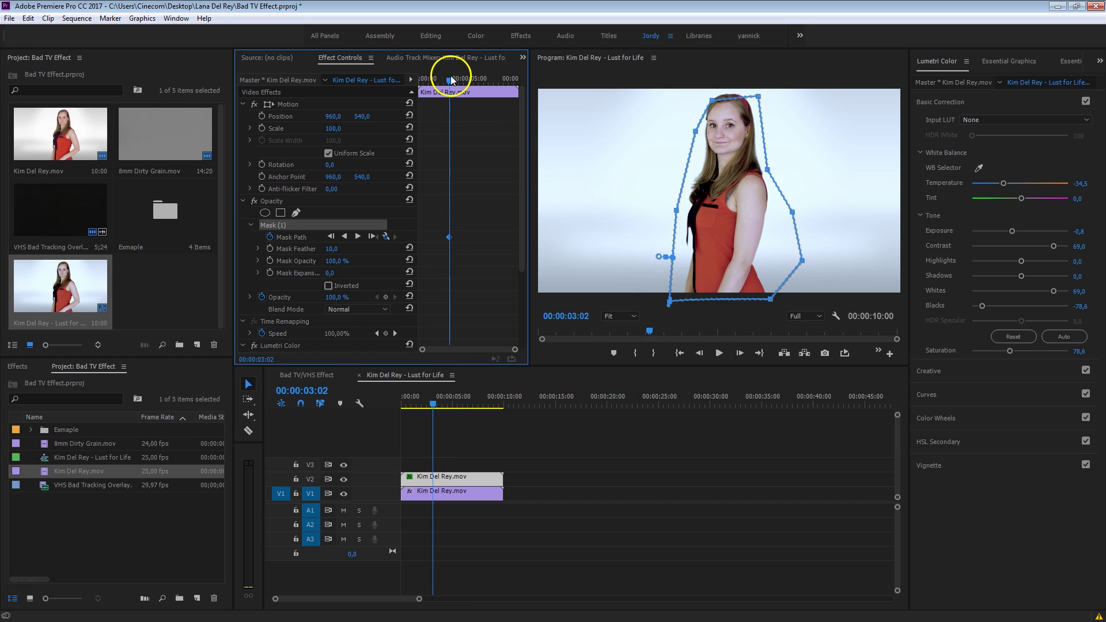
At 00:00:04:15, reshape the V2 clip's Mask (1) path to enclose the woman's outstretched arms on both sides, adding points where needed.
{"action": "left_click_drag", "start_coordinate": [451, 83], "coordinate": [465, 84]}
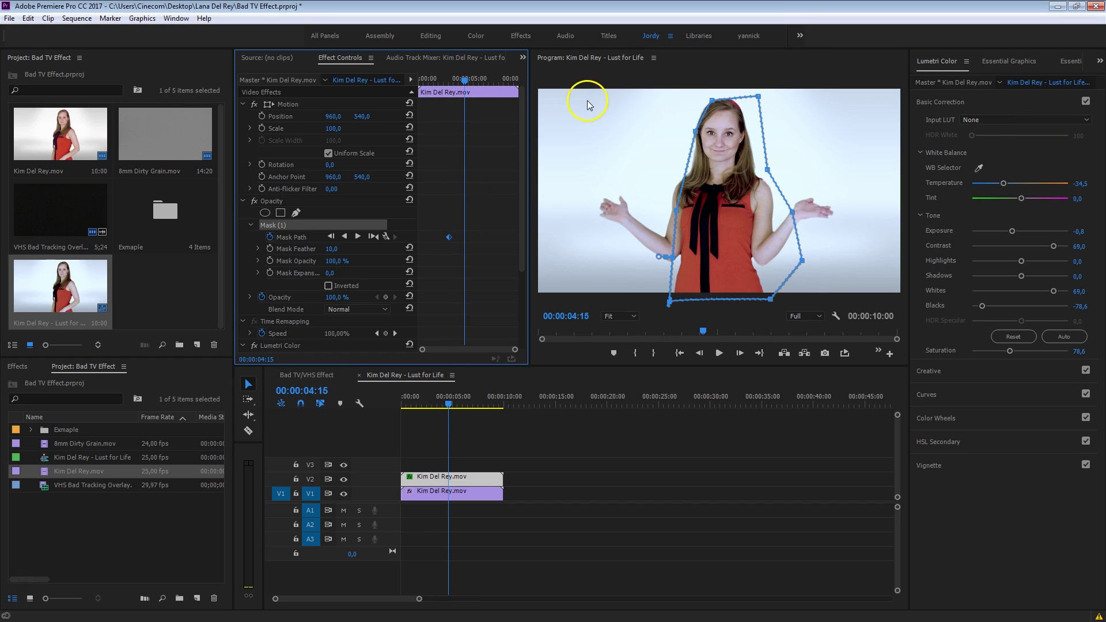
{"action": "left_click_drag", "start_coordinate": [675, 209], "coordinate": [599, 204]}
{"action": "left_click_drag", "start_coordinate": [792, 212], "coordinate": [833, 213]}
{"action": "left_click", "coordinate": [789, 252]}
{"action": "left_click_drag", "start_coordinate": [634, 260], "coordinate": [663, 266]}
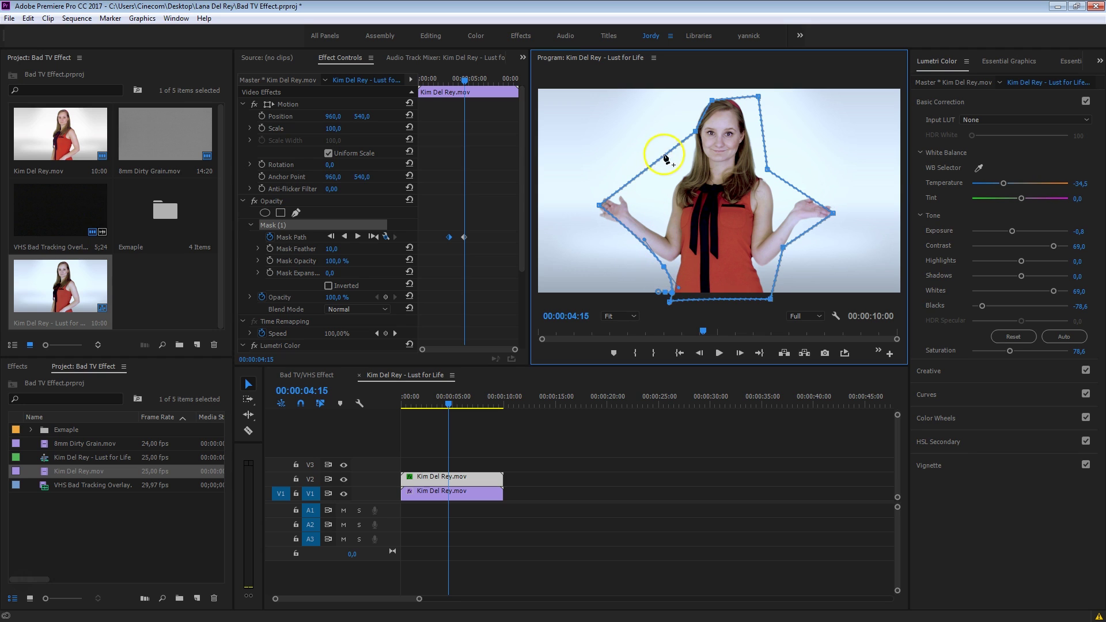
{"action": "left_click_drag", "start_coordinate": [663, 157], "coordinate": [660, 213]}
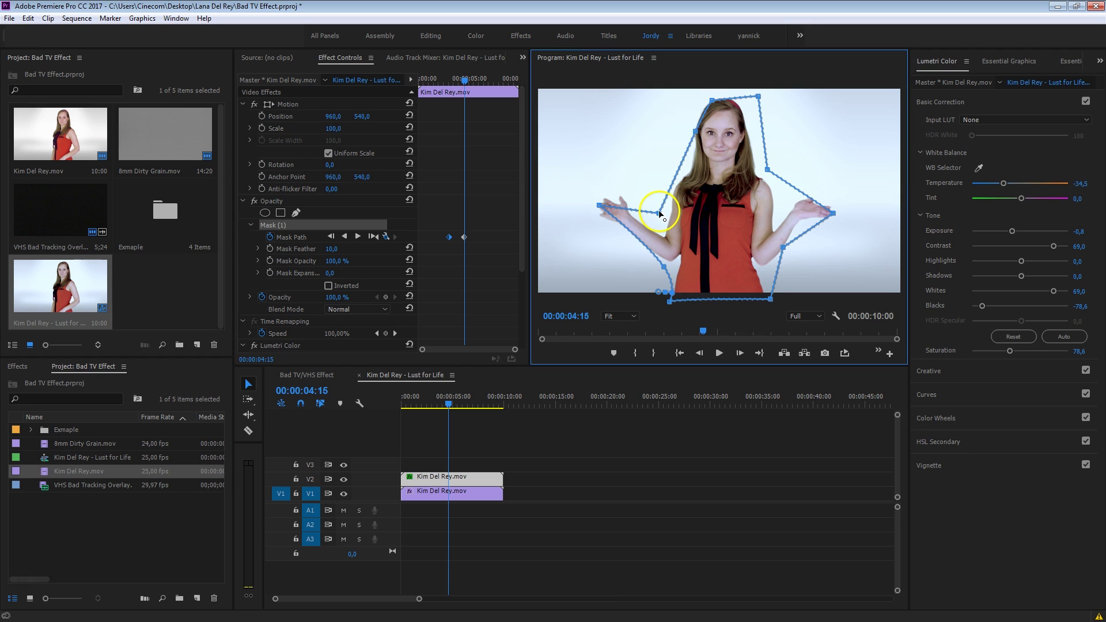
At 00:00:05:11, pull the side points of Mask (1) back in around the woman's raised arms and body.
{"action": "left_click_drag", "start_coordinate": [465, 87], "coordinate": [473, 83]}
{"action": "left_click_drag", "start_coordinate": [659, 213], "coordinate": [605, 184]}
{"action": "left_click", "coordinate": [648, 183]}
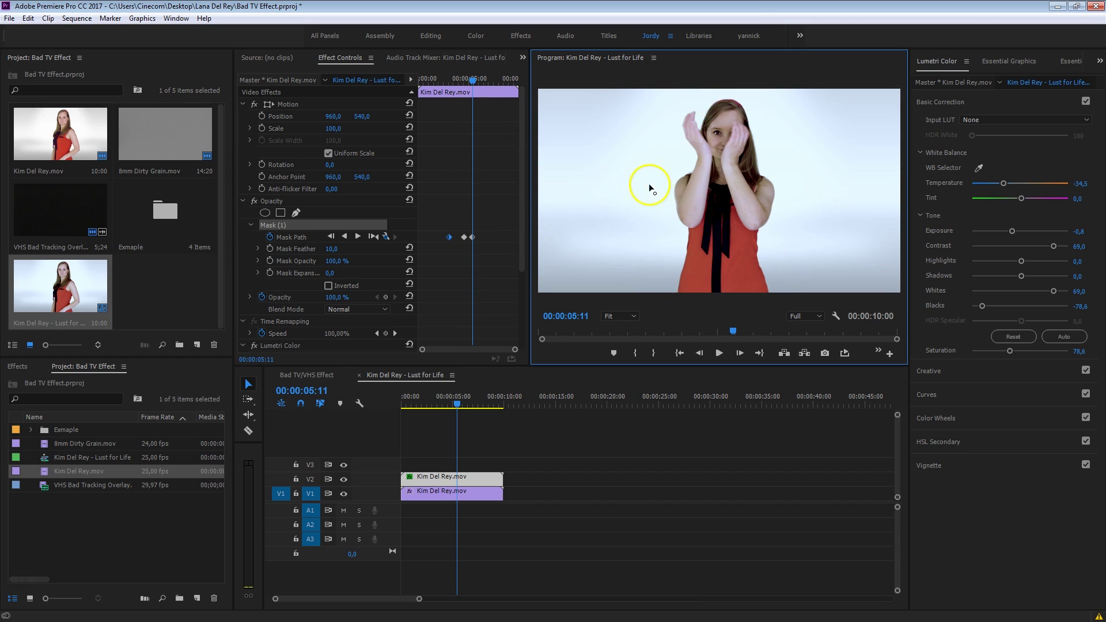
{"action": "left_click", "coordinate": [835, 211]}
{"action": "left_click", "coordinate": [785, 211]}
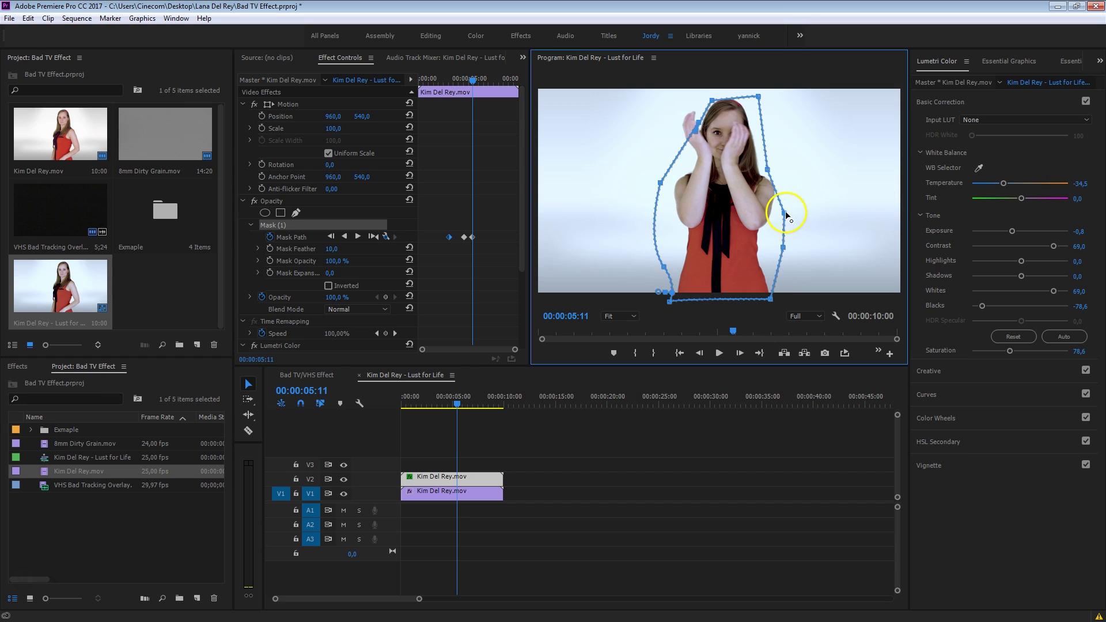
Scrub to the end of the clip and play back from about 00:00:02:17 to check that the animated mask follows the woman.
{"action": "left_click_drag", "start_coordinate": [469, 80], "coordinate": [510, 99]}
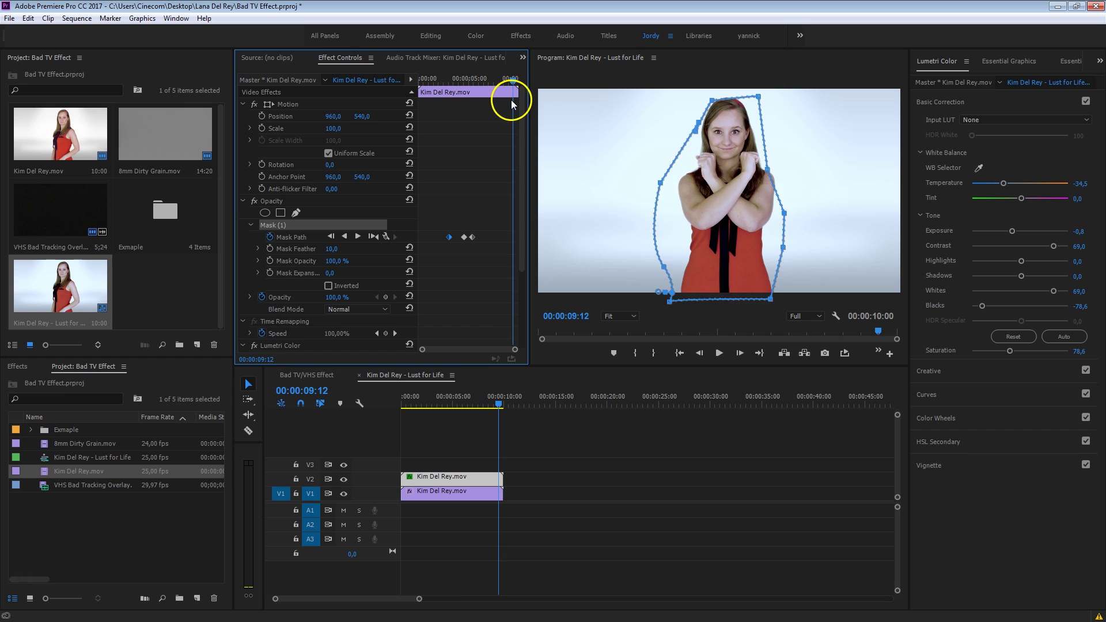
{"action": "left_click", "coordinate": [443, 78]}
{"action": "key", "text": "space"}
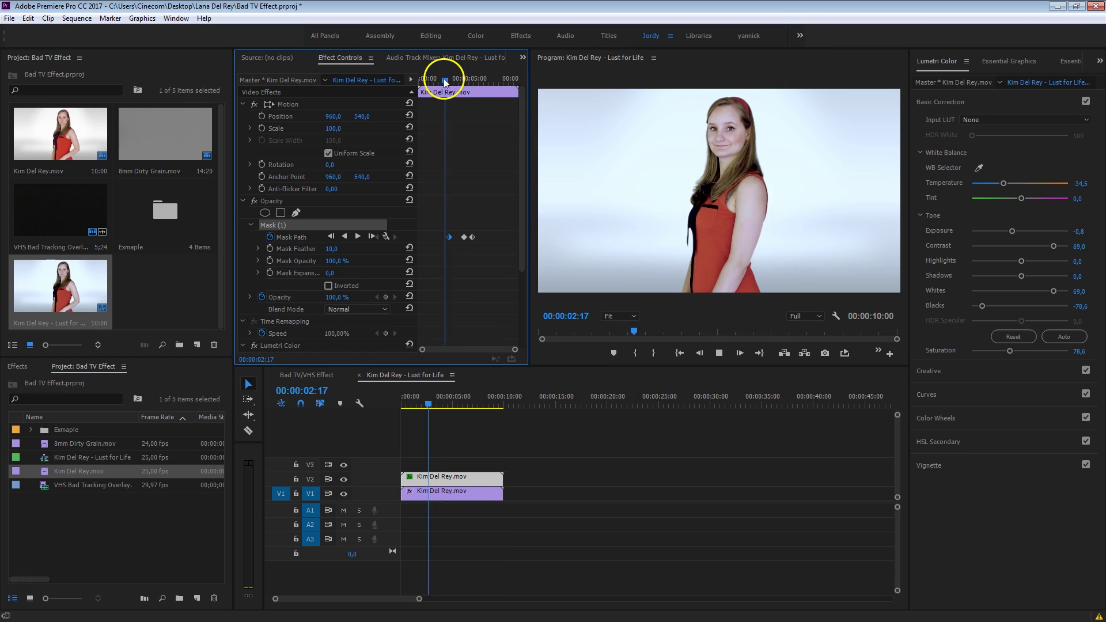
{"action": "key", "text": "space"}
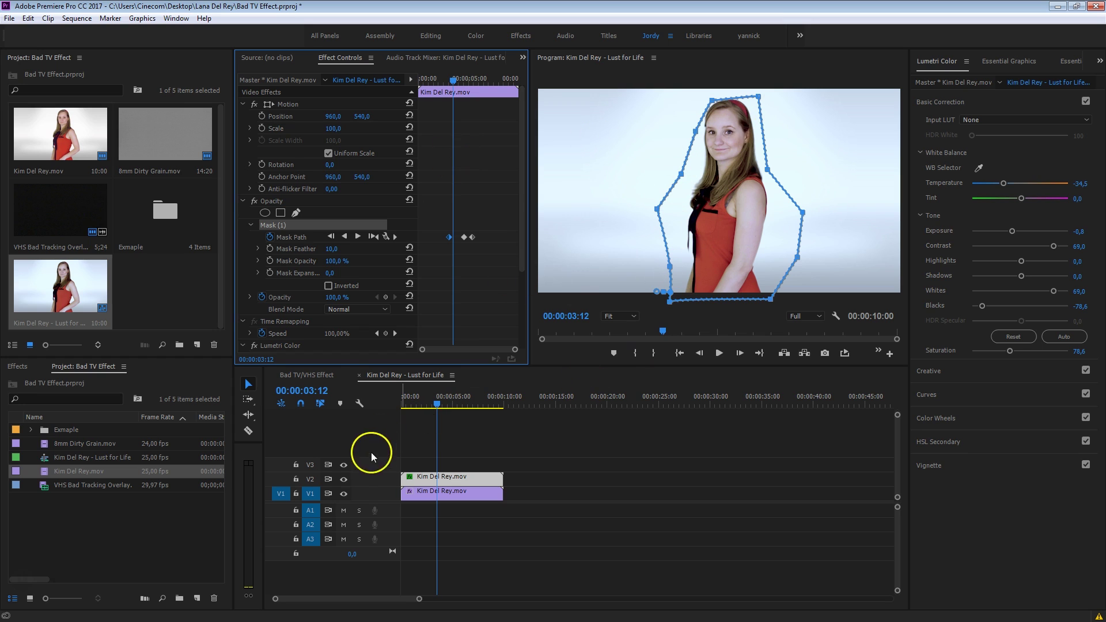
Hide track V1 to isolate the masked part of the V2 clip at 00:00:03:20.
{"action": "left_click", "coordinate": [344, 494]}
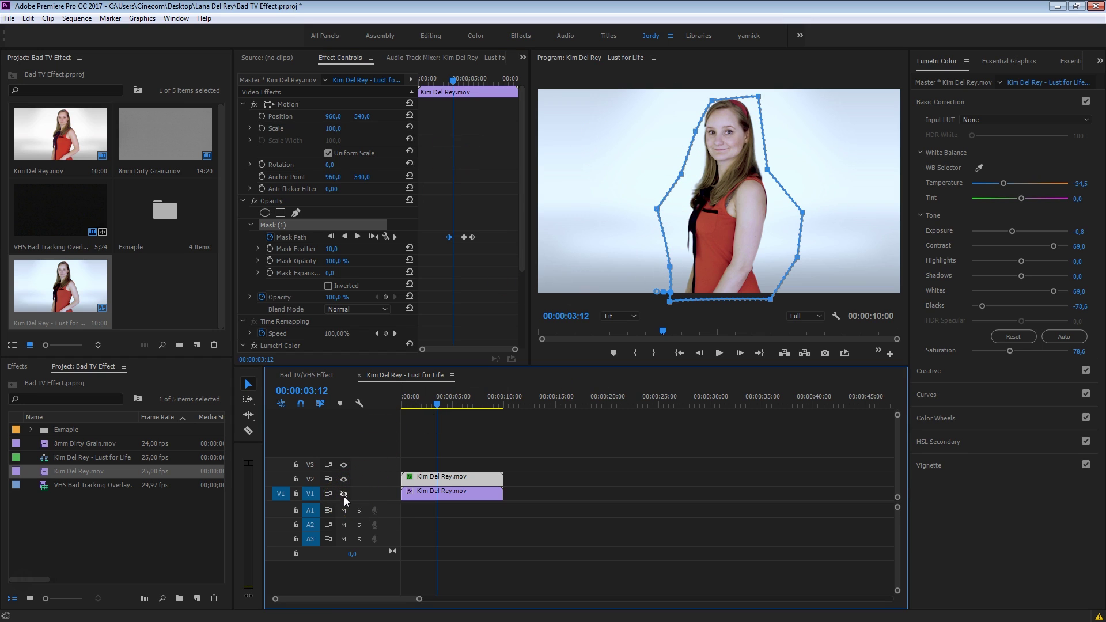
{"action": "left_click", "coordinate": [621, 472]}
{"action": "mouse_move", "coordinate": [437, 397]}
{"action": "left_mouse_down"}
{"action": "mouse_move", "coordinate": [460, 405]}
{"action": "mouse_move", "coordinate": [442, 406]}
{"action": "left_mouse_up"}
{"action": "left_click", "coordinate": [452, 493]}
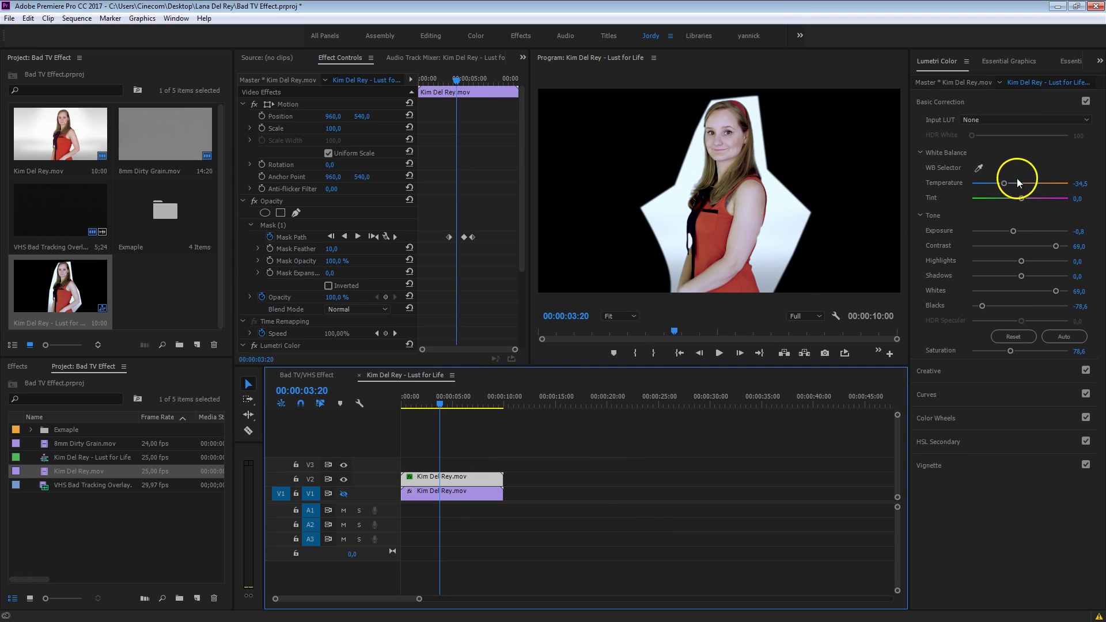
Set the masked V2 clip's Temperature to 9.5, and with track V1 visible again, set the V1 clip's Temperature to -67.9.
{"action": "left_click_drag", "start_coordinate": [1006, 183], "coordinate": [1024, 183]}
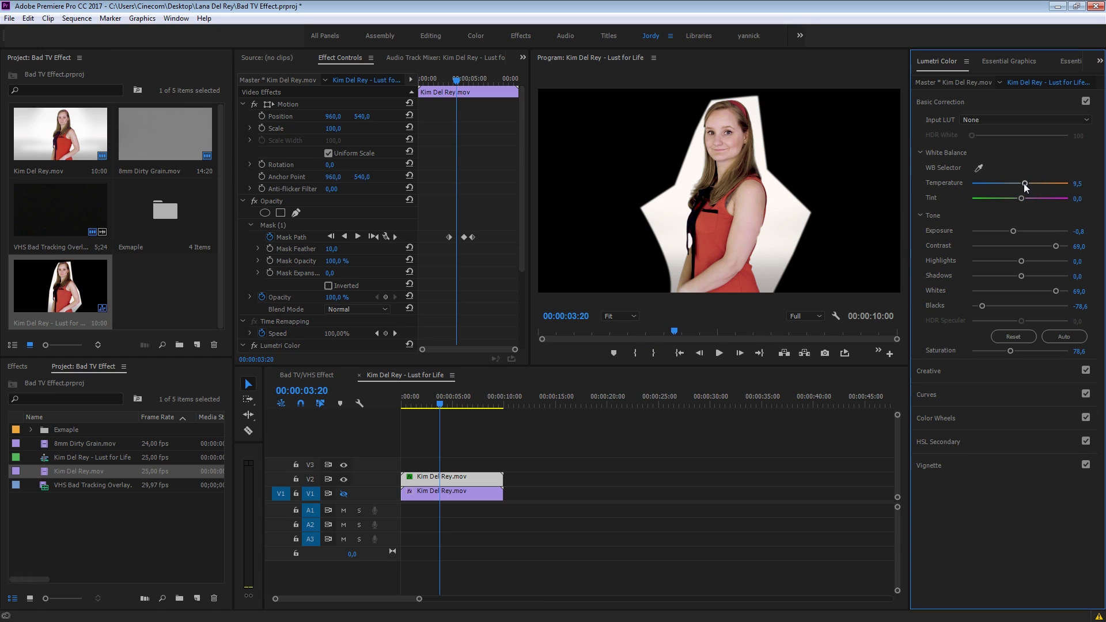
{"action": "left_click", "coordinate": [343, 493]}
{"action": "left_click", "coordinate": [344, 494]}
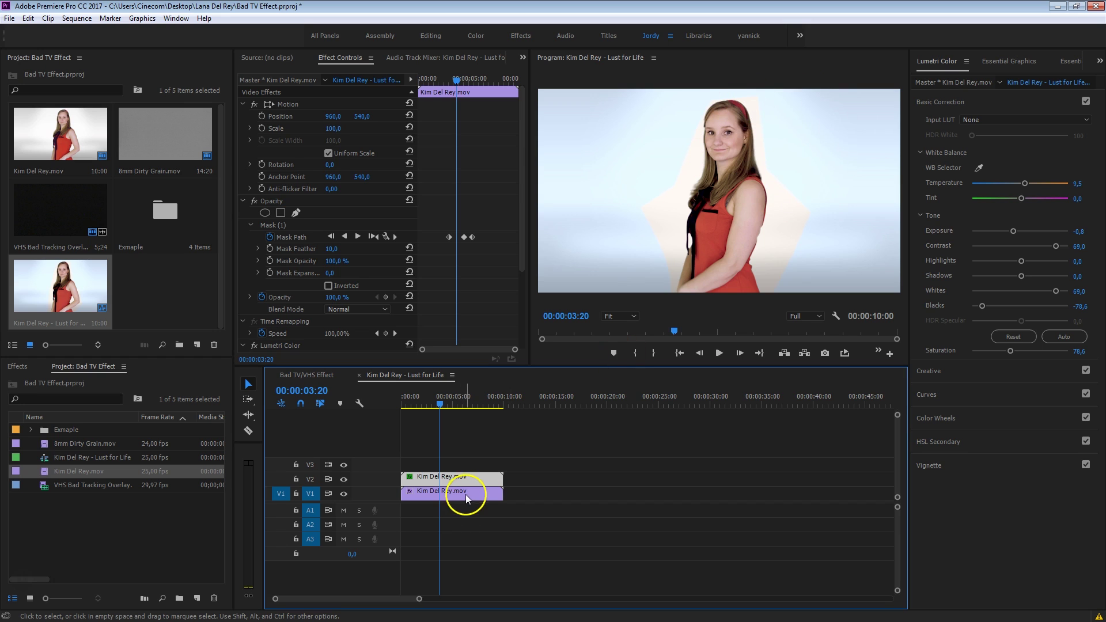
{"action": "left_click", "coordinate": [446, 477]}
{"action": "left_click_drag", "start_coordinate": [1004, 183], "coordinate": [986, 185]}
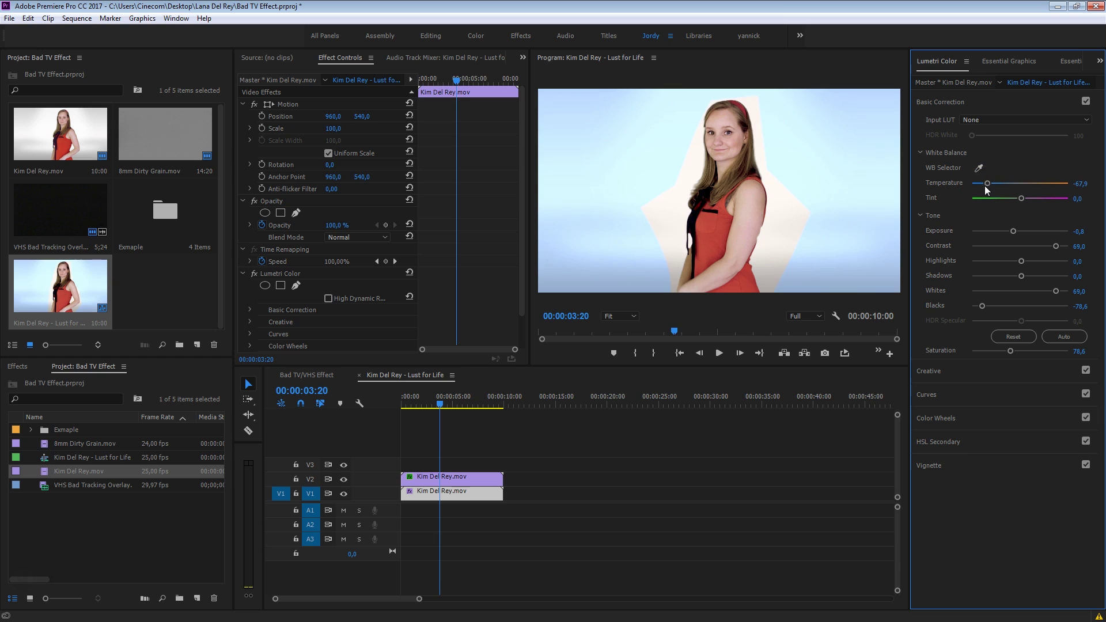
Set the feather of Mask (1) on the V2 clip to 463 to soften its edge against the background.
{"action": "left_click", "coordinate": [469, 491]}
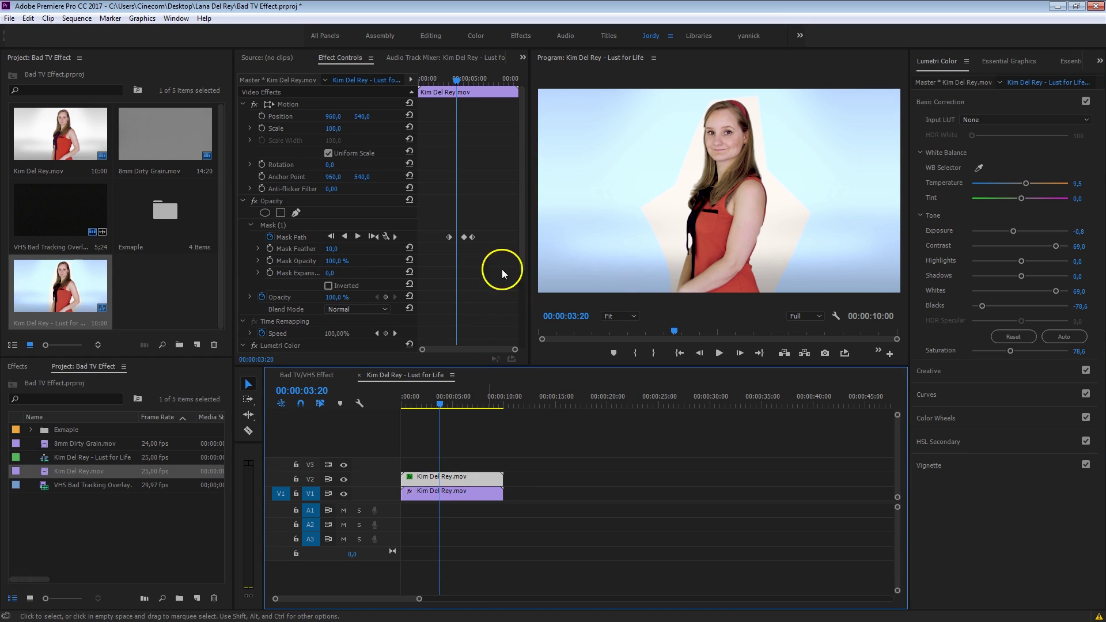
{"action": "left_click", "coordinate": [281, 225]}
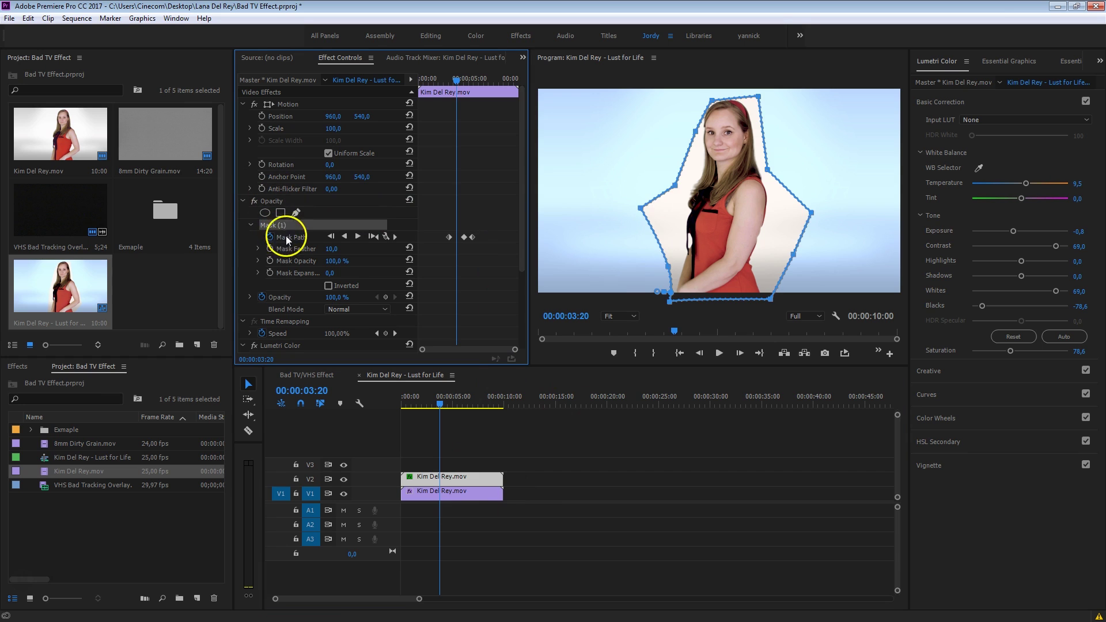
{"action": "left_click_drag", "start_coordinate": [340, 248], "coordinate": [585, 217]}
{"action": "left_click", "coordinate": [597, 447]}
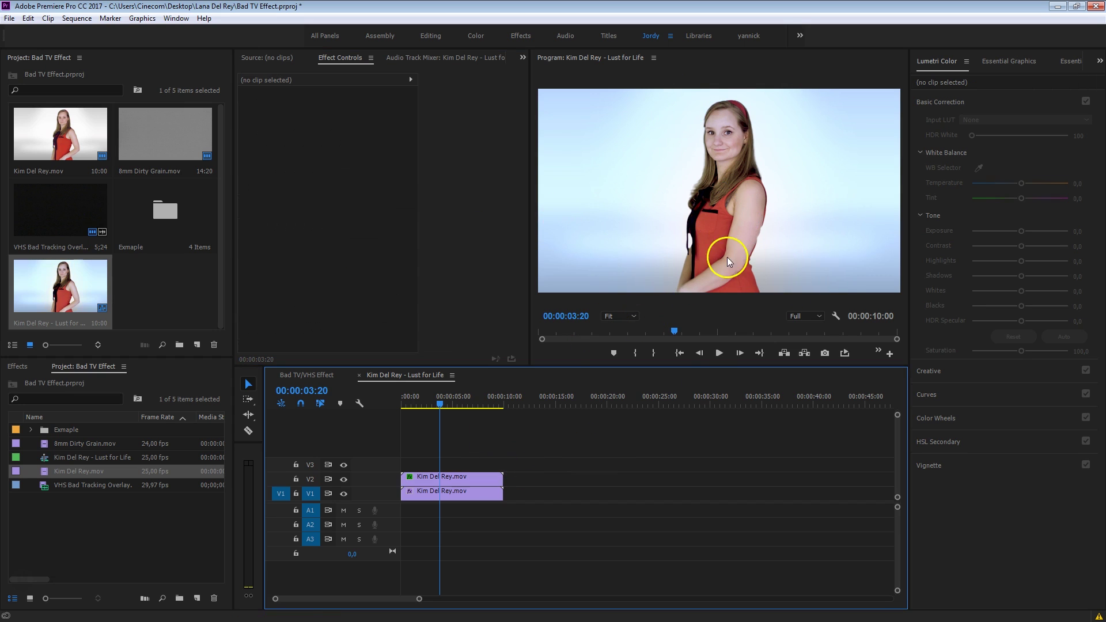
At 00:00:02:18, adjust the expansion of Mask (1) on the V2 clip, trying 201 first.
{"action": "left_click_drag", "start_coordinate": [440, 402], "coordinate": [428, 402]}
{"action": "left_click", "coordinate": [458, 481]}
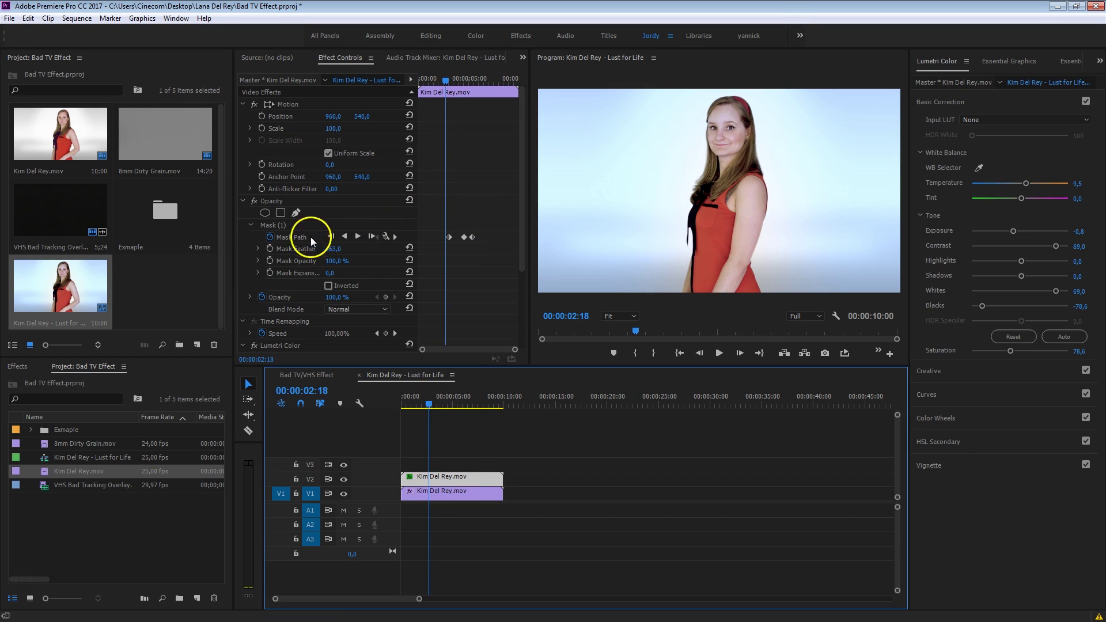
{"action": "left_click_drag", "start_coordinate": [330, 273], "coordinate": [450, 239]}
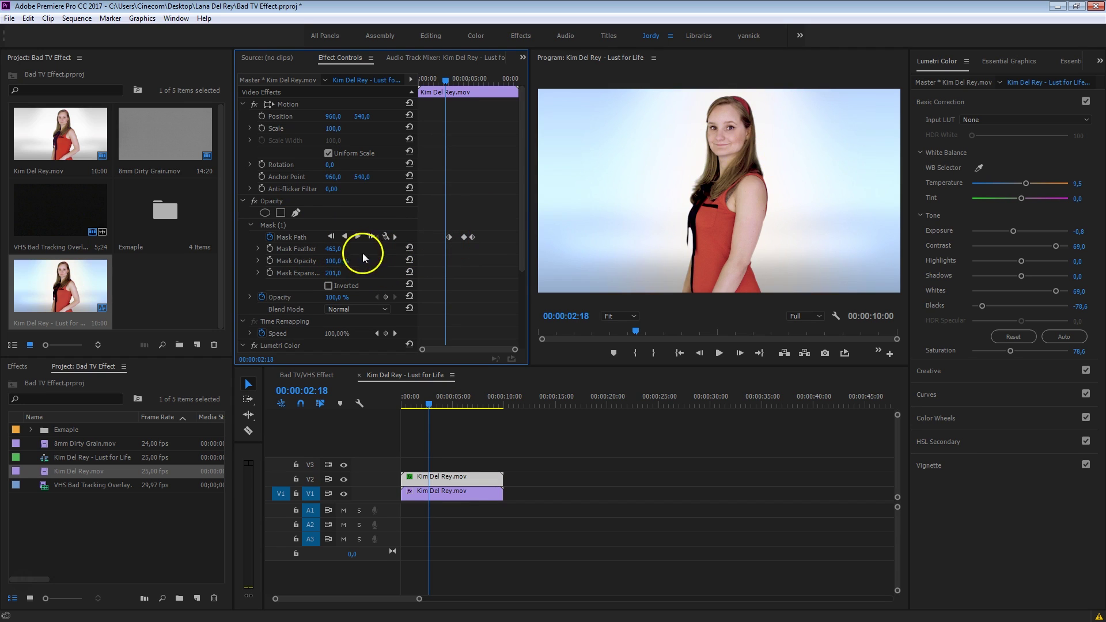
{"action": "mouse_move", "coordinate": [337, 276]}
{"action": "left_mouse_down"}
{"action": "mouse_move", "coordinate": [371, 264]}
{"action": "mouse_move", "coordinate": [321, 265]}
{"action": "mouse_move", "coordinate": [353, 264]}
{"action": "left_mouse_up"}
{"action": "left_click_drag", "start_coordinate": [336, 273], "coordinate": [291, 275]}
Play the sequence from the start to review the warm woman against the cool background, then clear the clip selection.
{"action": "left_click_drag", "start_coordinate": [480, 398], "coordinate": [371, 399]}
{"action": "key", "text": "space"}
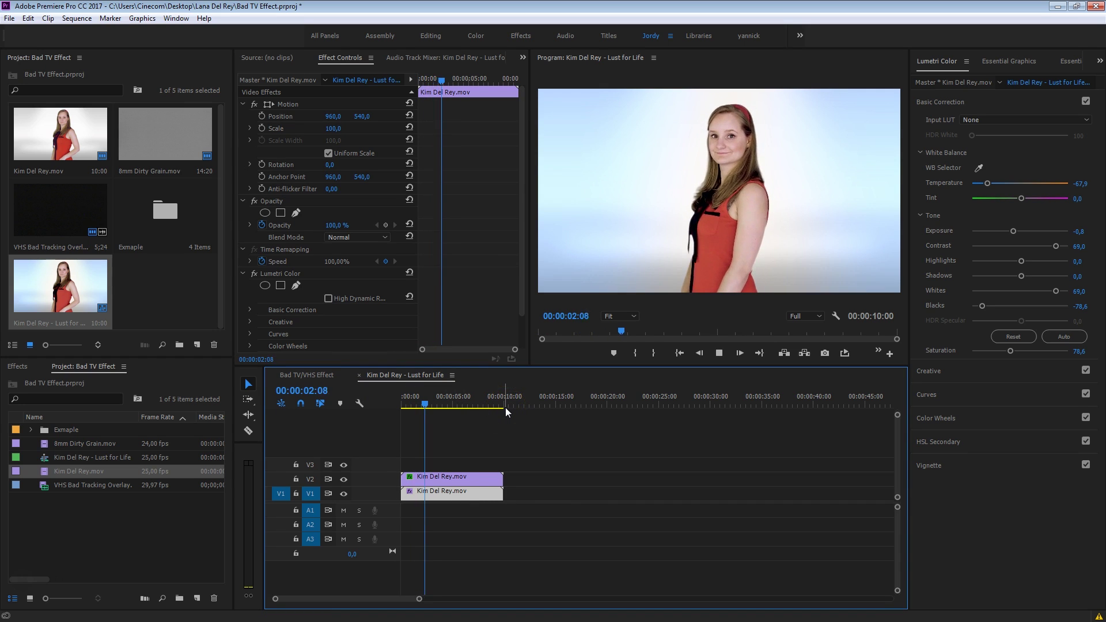
{"action": "key", "text": "space"}
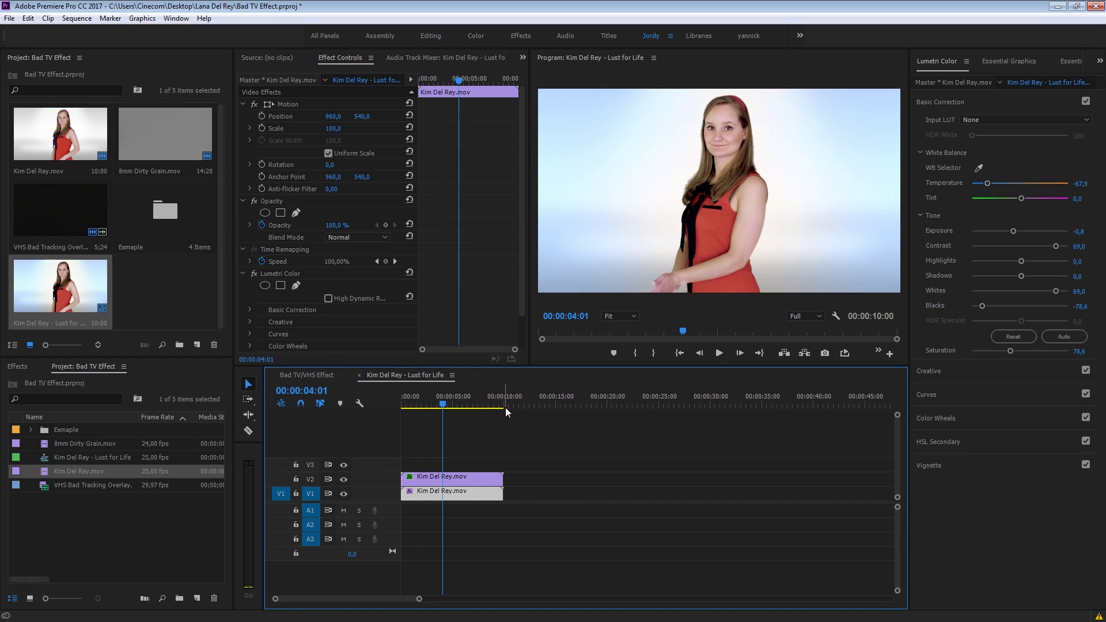
{"action": "left_click", "coordinate": [520, 420]}
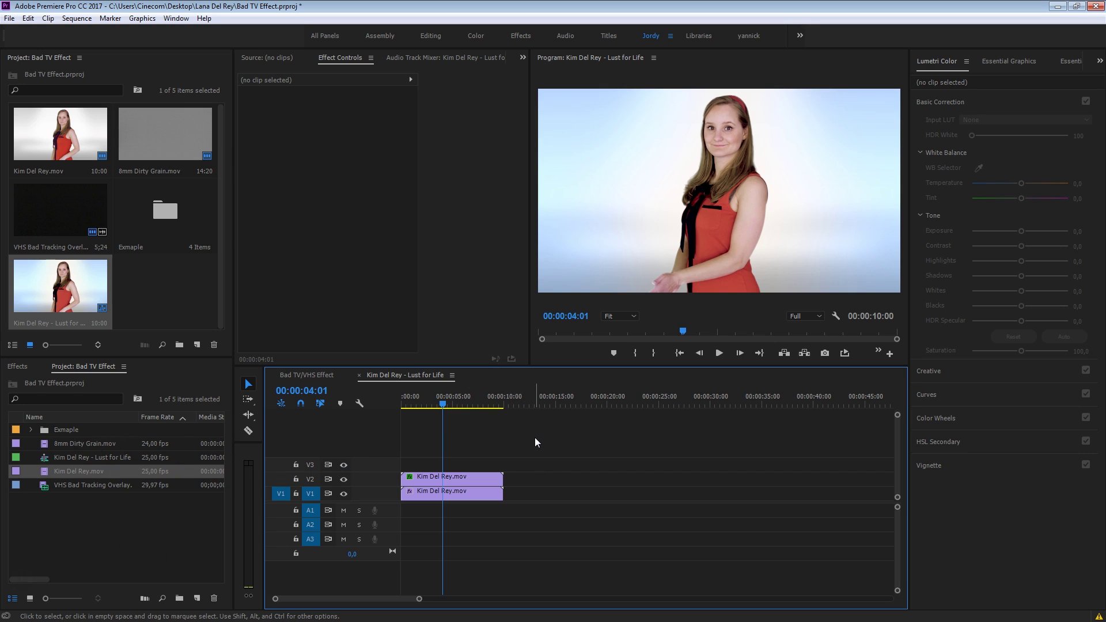
Switch to the browser and look through RocketStock's Emulsion 4K film grain overlays page.
{"action": "key", "text": "alt+Tab"}
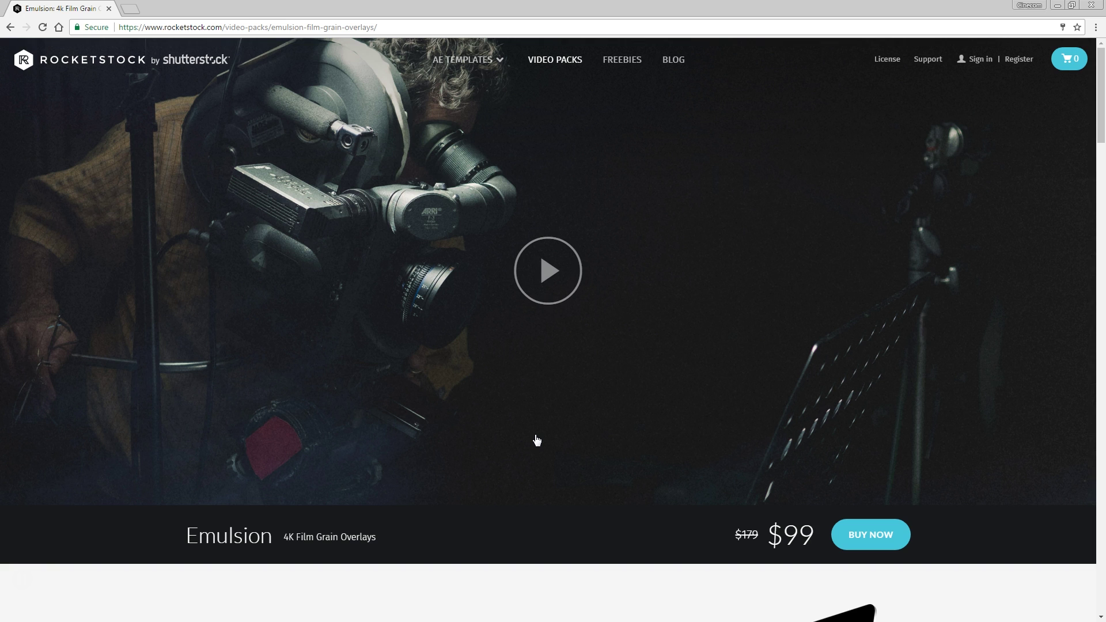
{"action": "scroll", "coordinate": [536, 440], "scroll_direction": "down", "scroll_amount": 8}
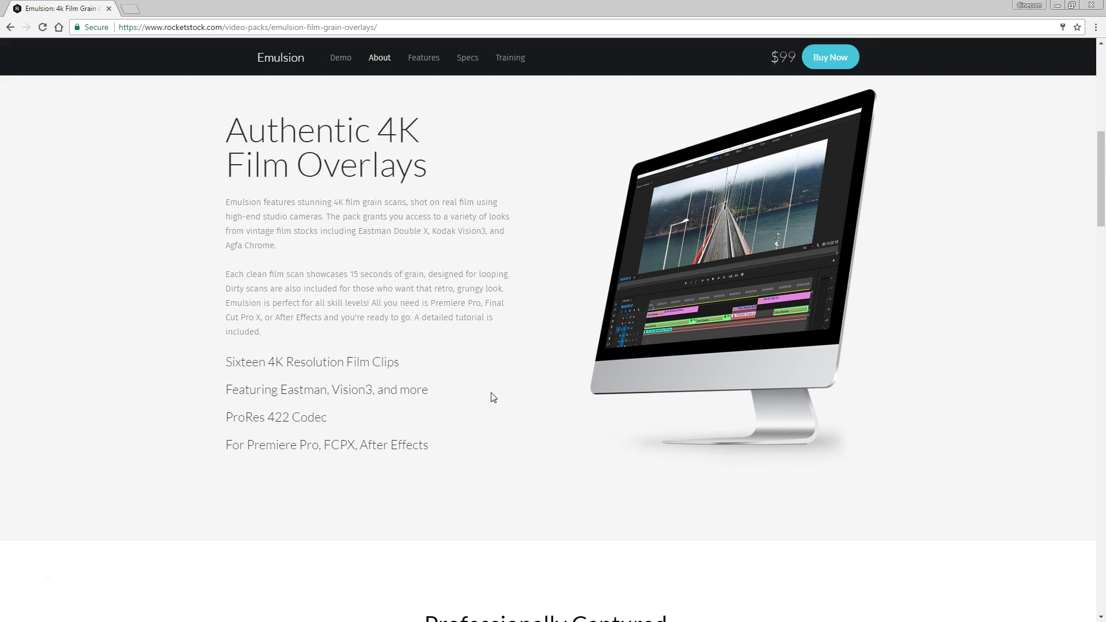
{"action": "scroll", "coordinate": [493, 397], "scroll_direction": "down", "scroll_amount": 10}
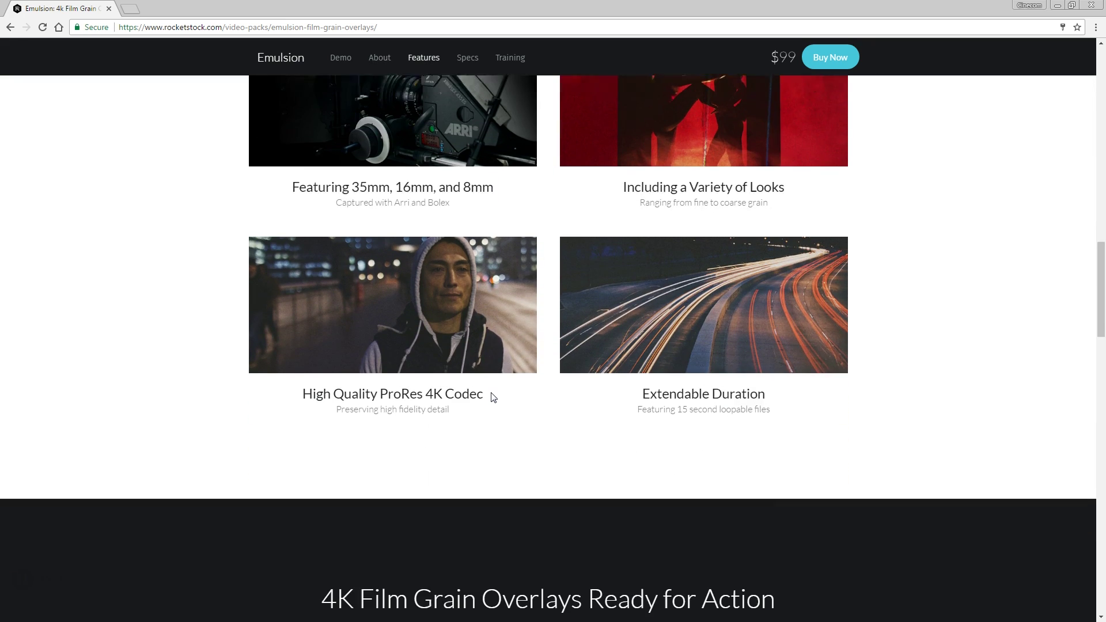
{"action": "scroll", "coordinate": [493, 398], "scroll_direction": "down", "scroll_amount": 2}
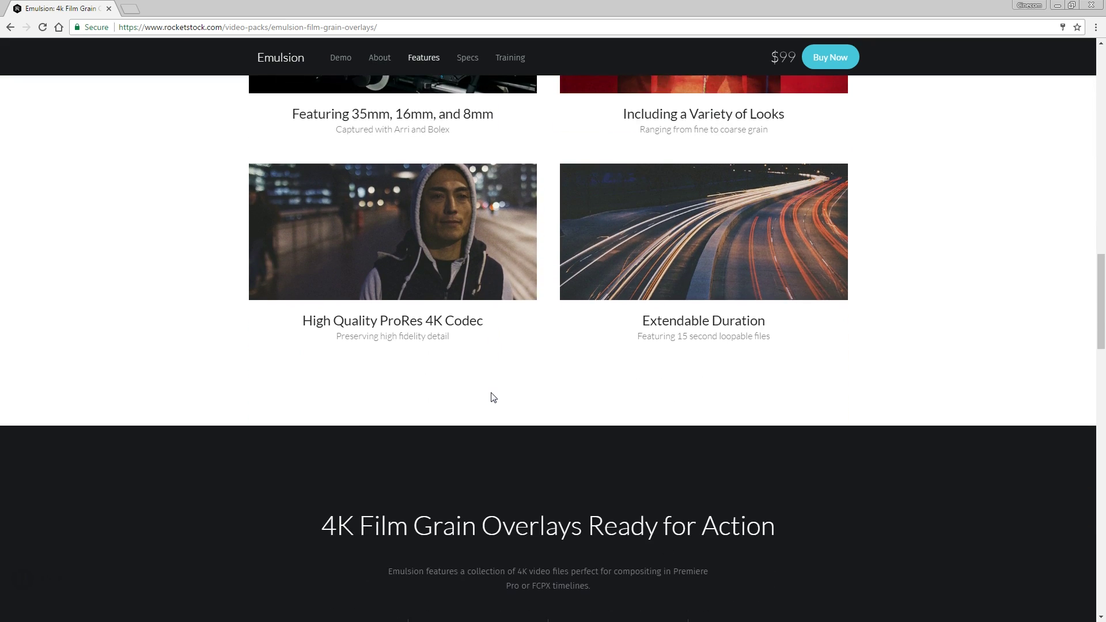
{"action": "scroll", "coordinate": [493, 397], "scroll_direction": "up", "scroll_amount": 4}
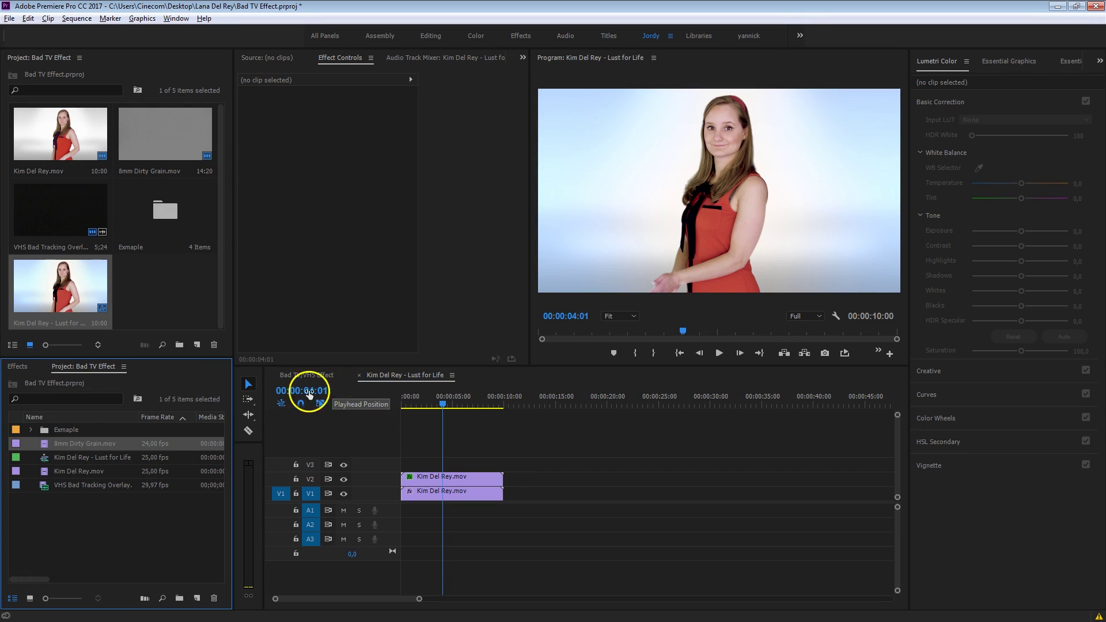
Switch back to Premiere Pro and preview the 8mm Dirty Grain.mov clip in the Source monitor.
{"action": "left_click", "coordinate": [98, 433]}
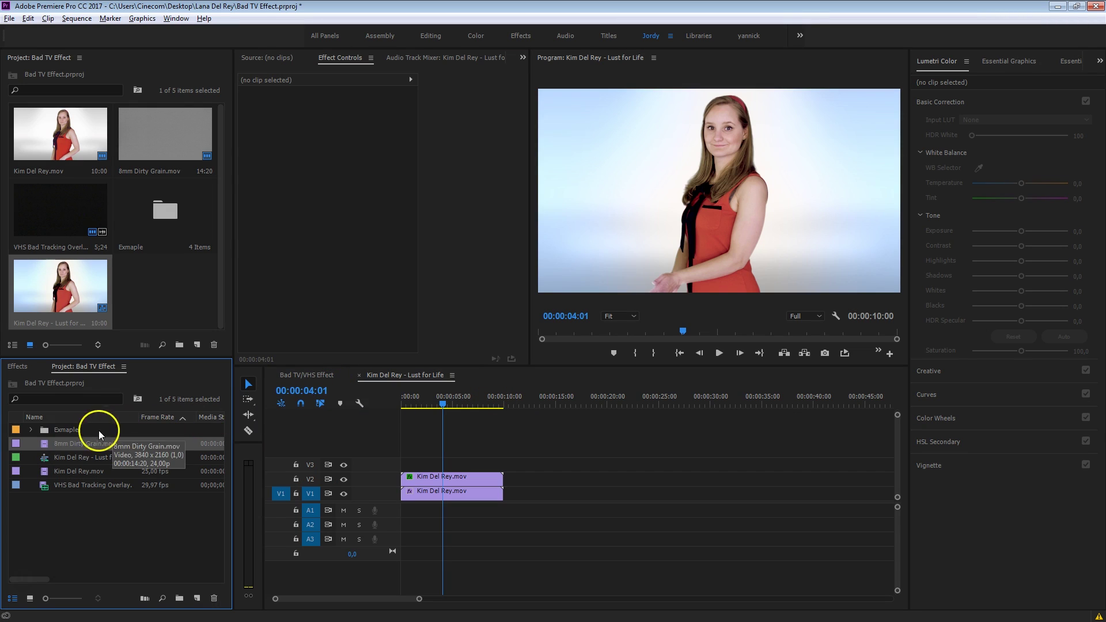
{"action": "double_click", "coordinate": [51, 443]}
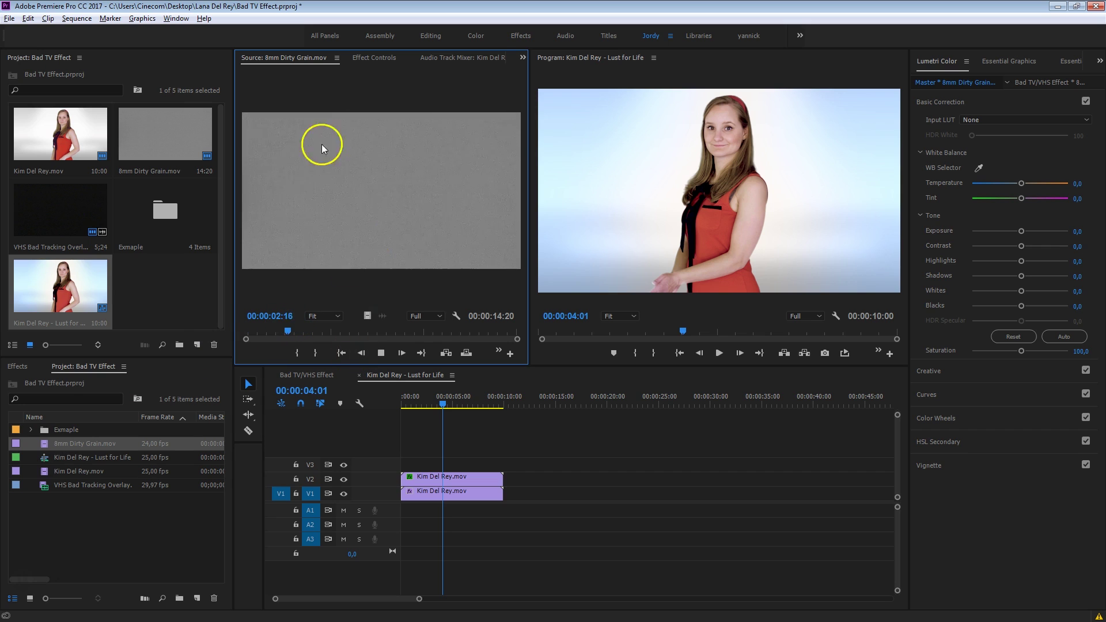
{"action": "key", "text": "space"}
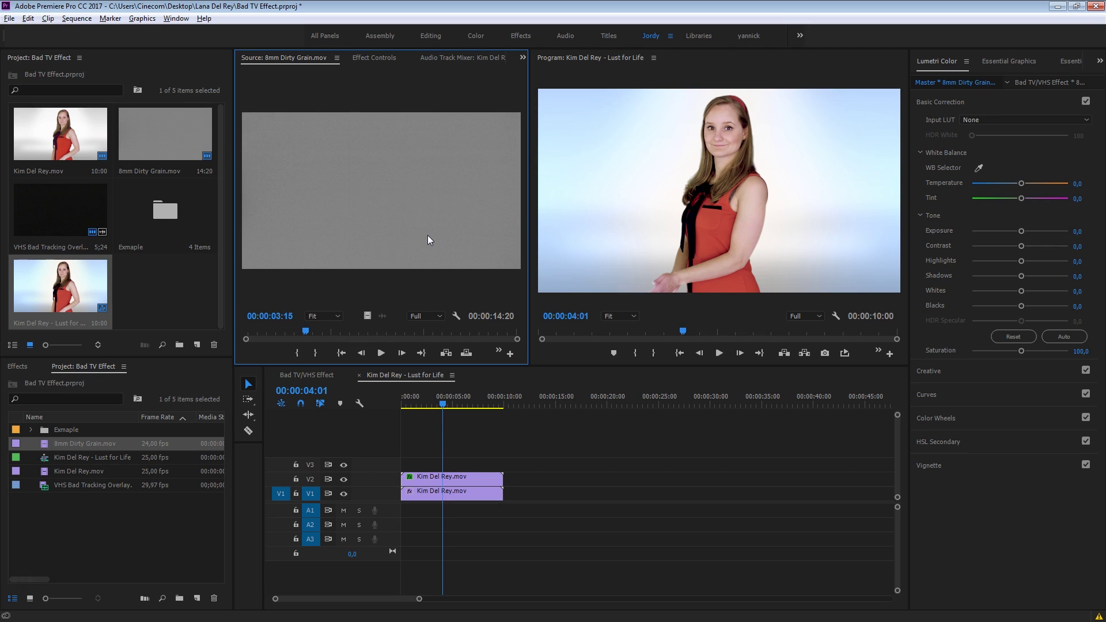
{"action": "left_click", "coordinate": [424, 246]}
{"action": "left_click", "coordinate": [386, 353]}
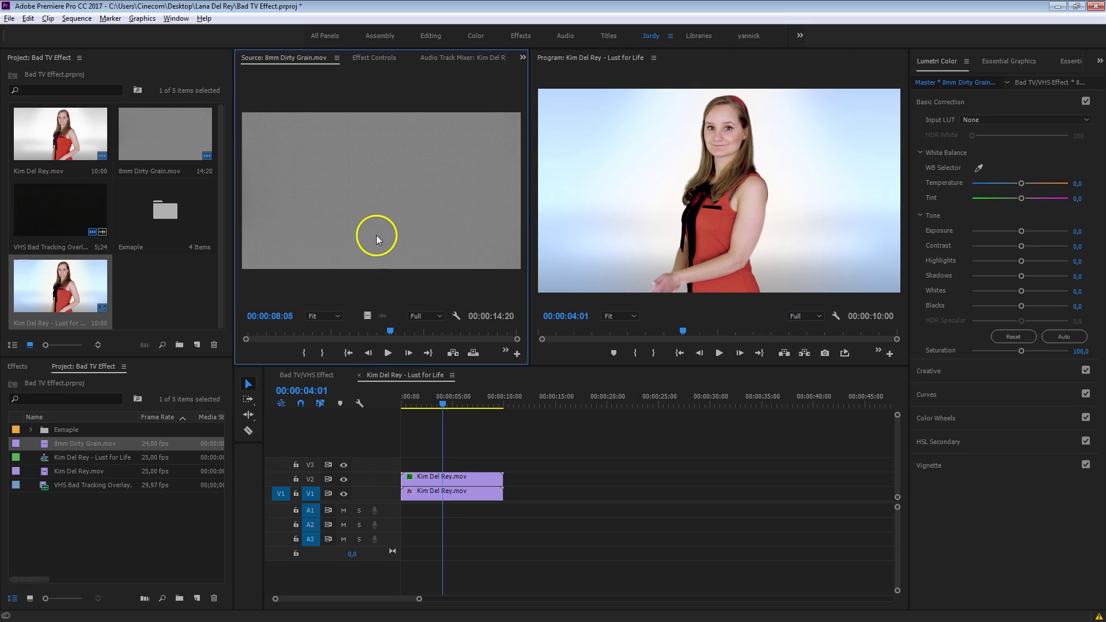
Place the 8mm Dirty Grain video at the start of track V3 and trim its end to match the clips below.
{"action": "left_click_drag", "start_coordinate": [366, 316], "coordinate": [397, 466]}
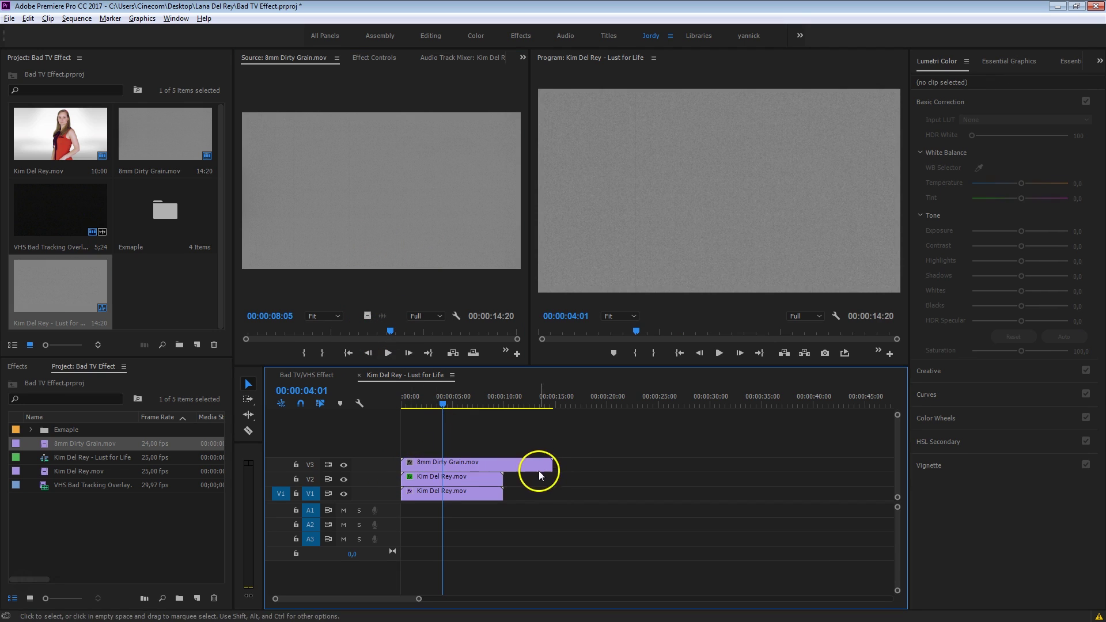
{"action": "left_click_drag", "start_coordinate": [539, 466], "coordinate": [502, 465]}
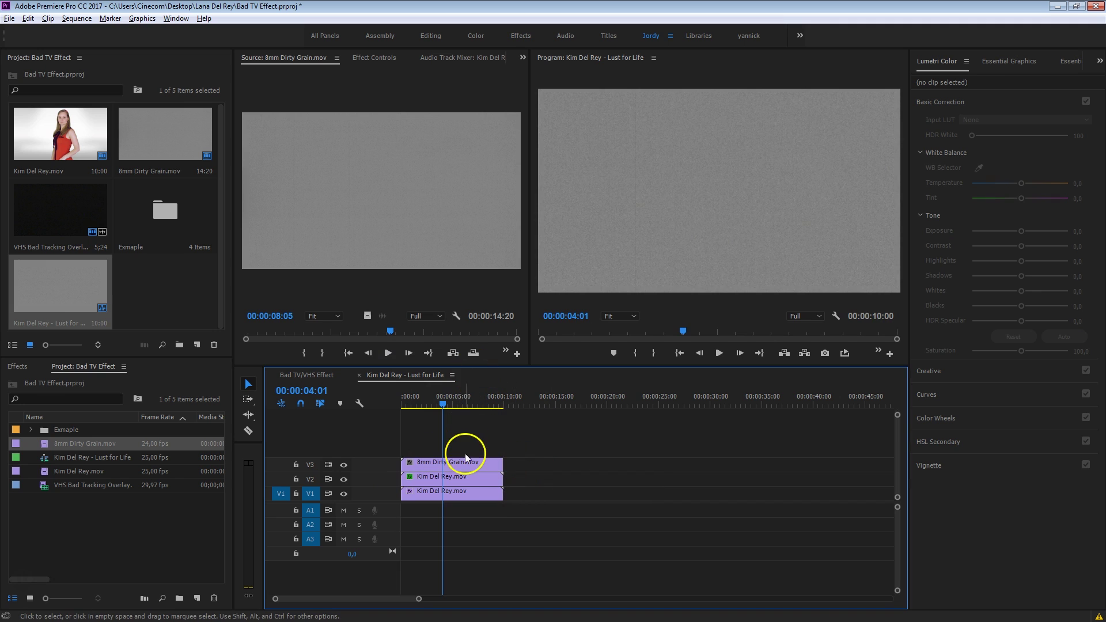
Set the blend mode of the 8mm Dirty Grain clip on V3 to Multiply and play back the result.
{"action": "left_click", "coordinate": [465, 463]}
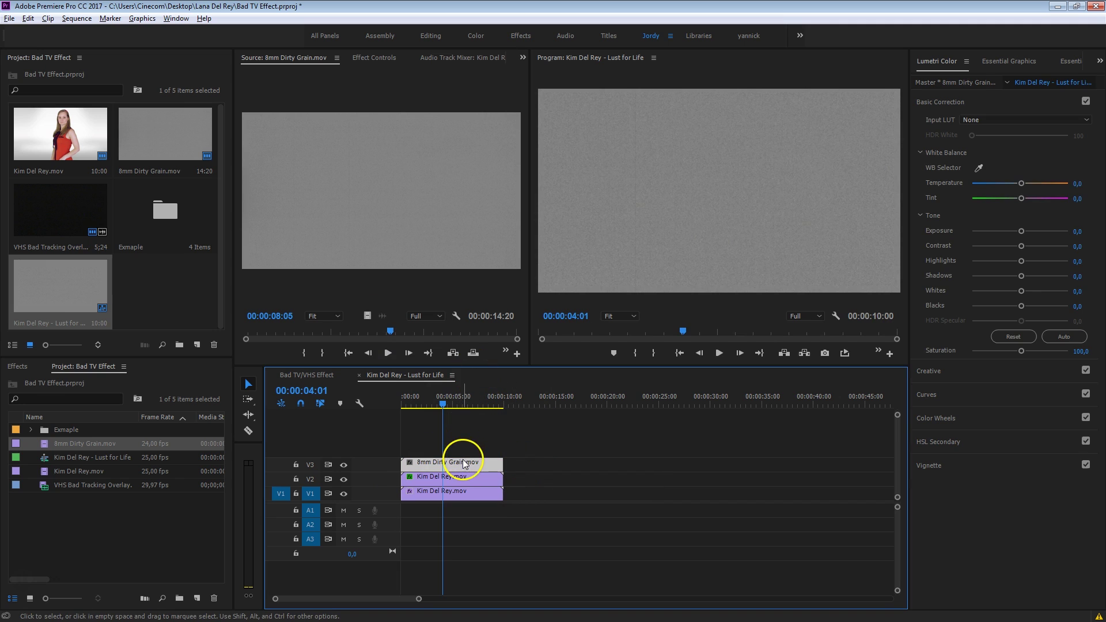
{"action": "left_click", "coordinate": [388, 56]}
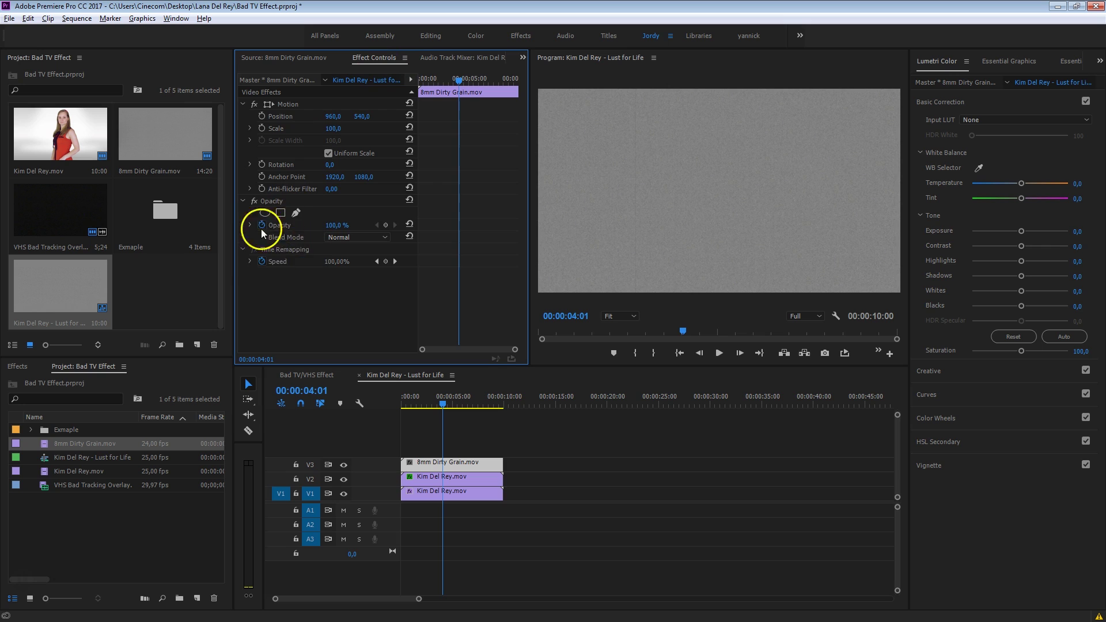
{"action": "left_click", "coordinate": [341, 238]}
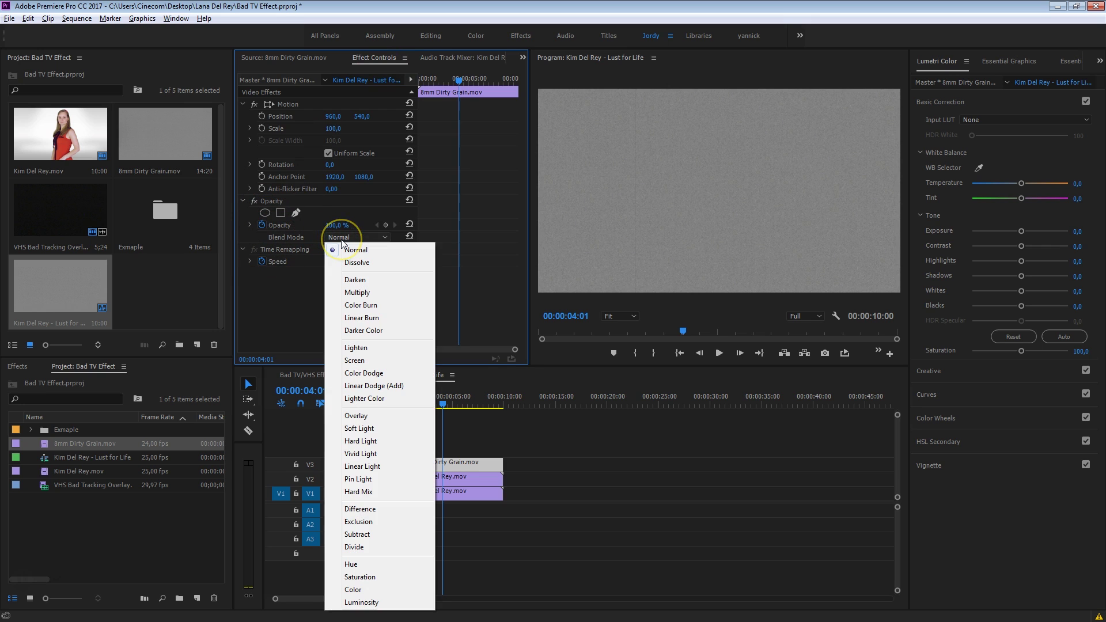
{"action": "left_click", "coordinate": [395, 292]}
{"action": "left_click", "coordinate": [447, 78]}
{"action": "key", "text": "space"}
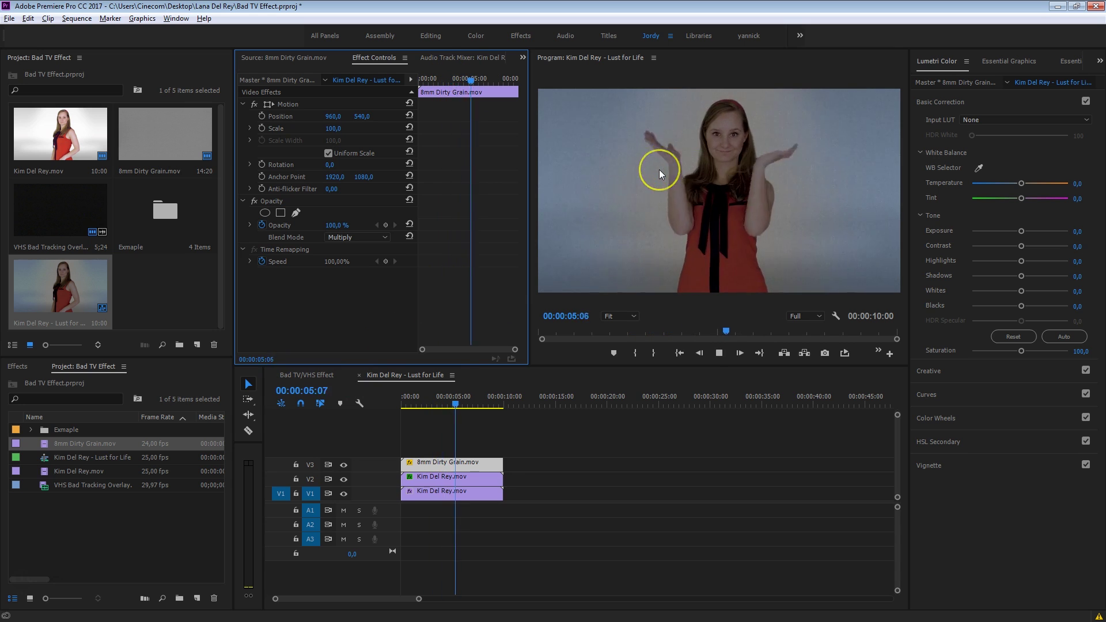
Scale the 8mm Dirty Grain clip to 162 and play back the sequence to check the larger grain.
{"action": "left_click", "coordinate": [447, 403]}
{"action": "left_click_drag", "start_coordinate": [447, 403], "coordinate": [450, 403]}
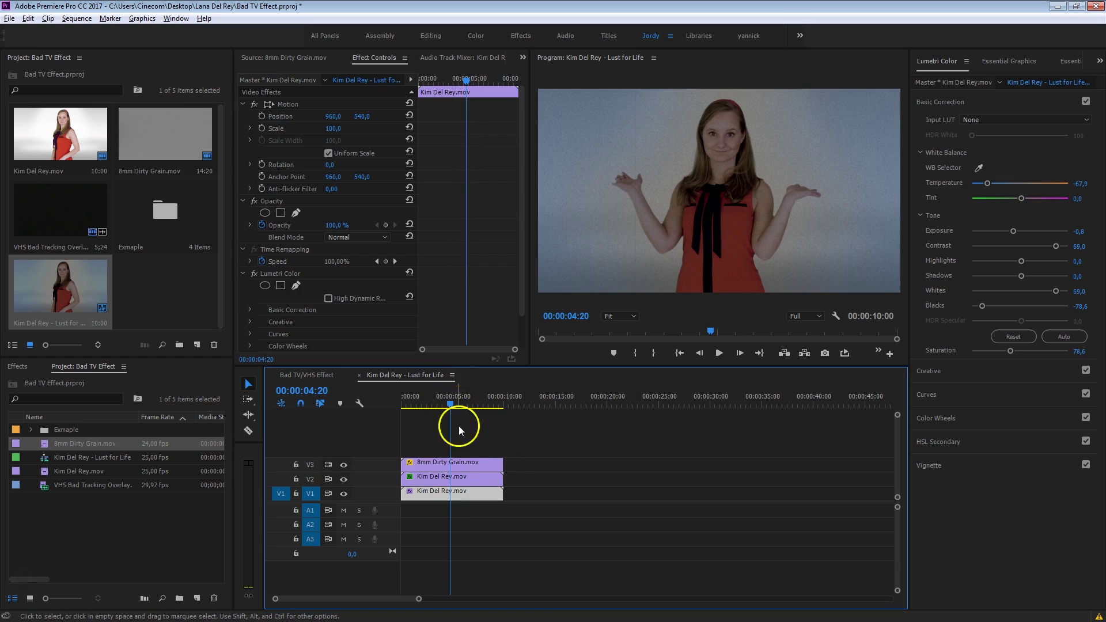
{"action": "left_click", "coordinate": [471, 464]}
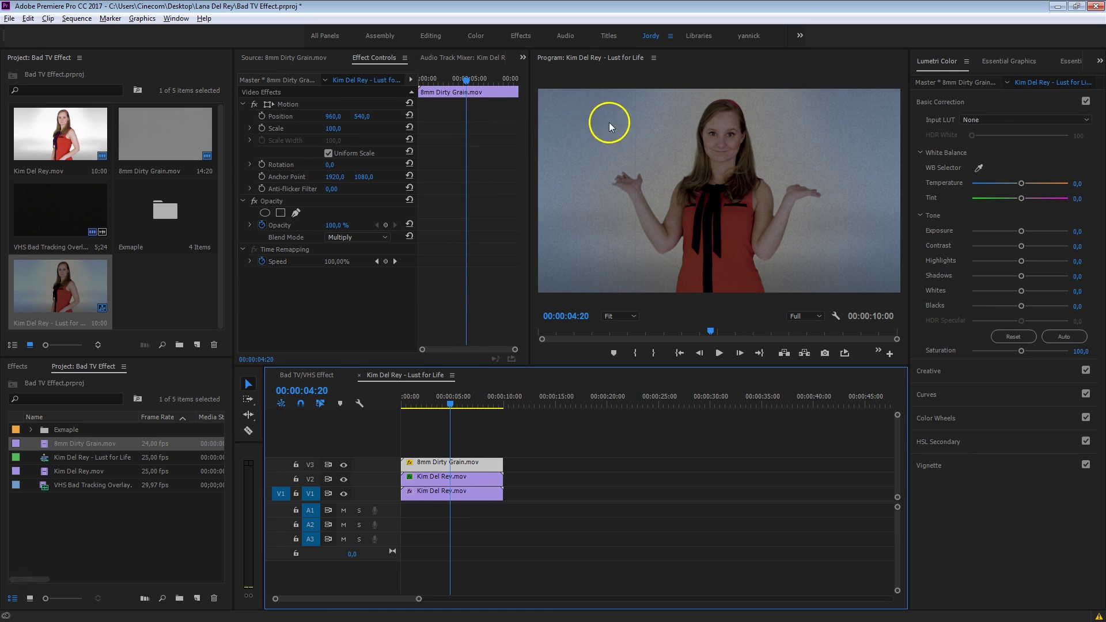
{"action": "left_click_drag", "start_coordinate": [338, 131], "coordinate": [386, 128]}
{"action": "left_click", "coordinate": [483, 79]}
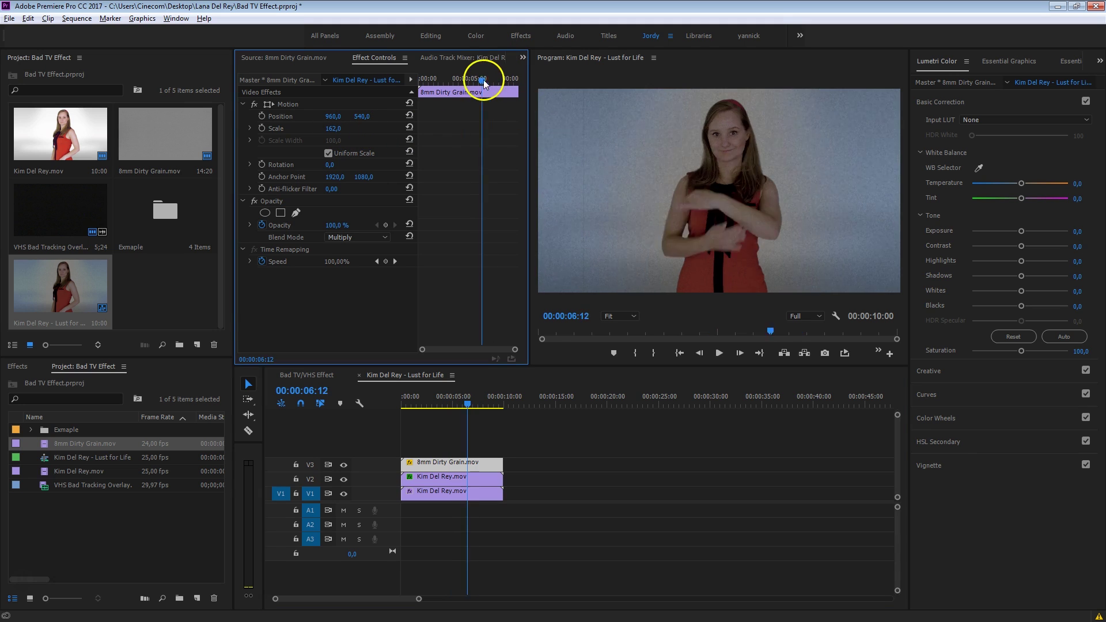
{"action": "key", "text": "space"}
{"action": "mouse_move", "coordinate": [485, 78]}
{"action": "left_mouse_down"}
{"action": "mouse_move", "coordinate": [461, 75]}
{"action": "mouse_move", "coordinate": [490, 82]}
{"action": "mouse_move", "coordinate": [471, 81]}
{"action": "left_mouse_up"}
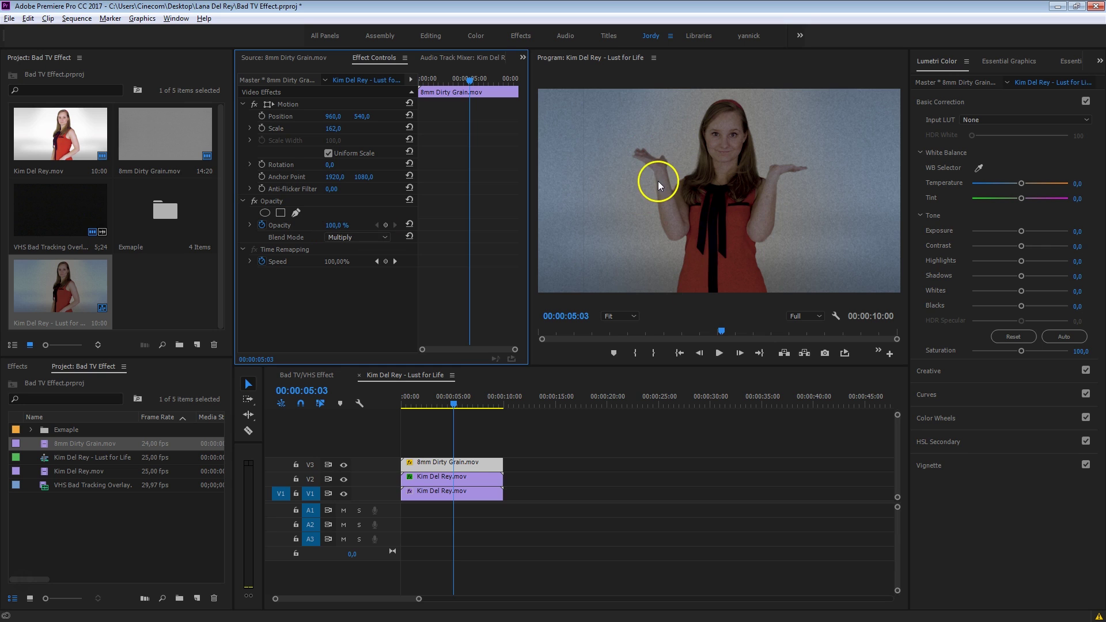
Lower the grain clip's opacity to 80% and raise its Lumetri exposure to 1.1.
{"action": "mouse_move", "coordinate": [342, 228]}
{"action": "left_mouse_down"}
{"action": "mouse_move", "coordinate": [309, 235]}
{"action": "mouse_move", "coordinate": [322, 235]}
{"action": "left_mouse_up"}
{"action": "left_click", "coordinate": [466, 426]}
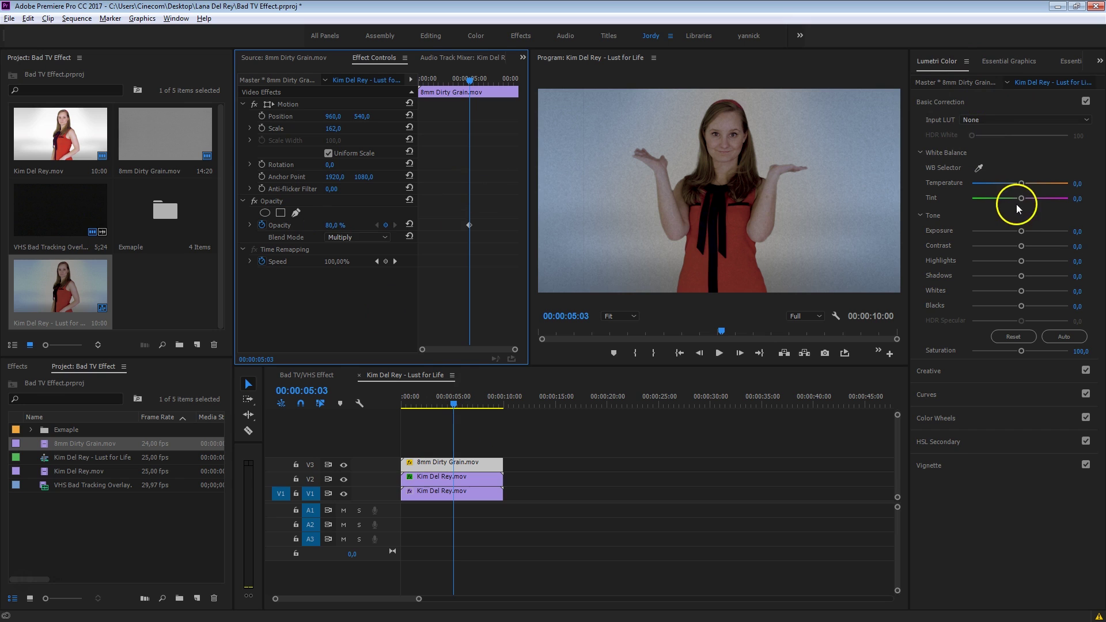
{"action": "left_click_drag", "start_coordinate": [1023, 233], "coordinate": [1031, 230]}
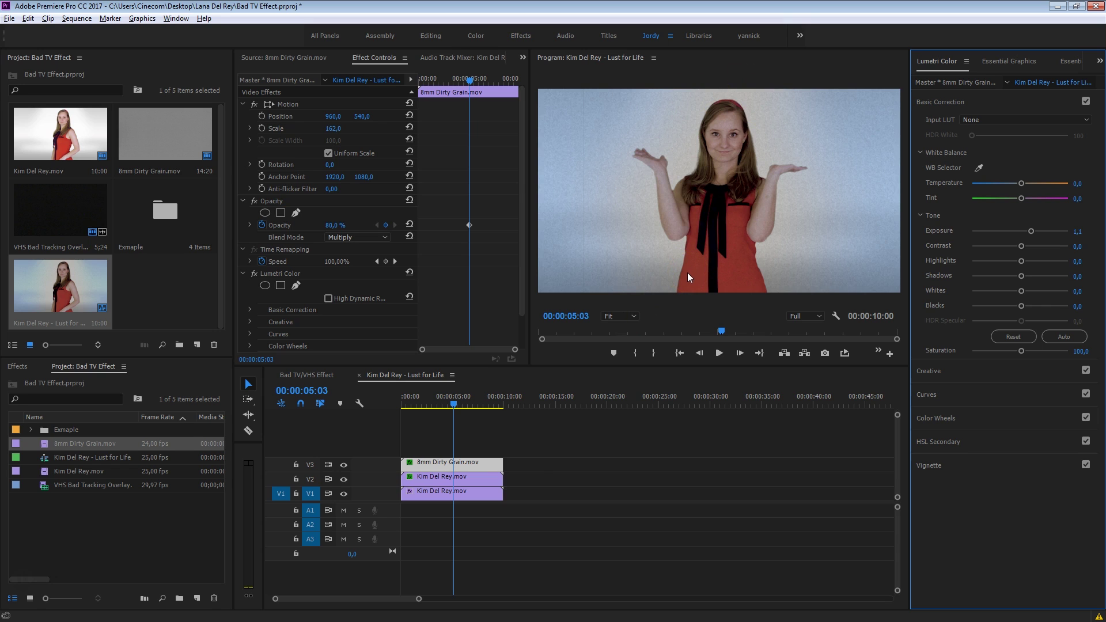
Set the masked V2 clip's temperature to 6.0 and its mask expansion to 86, checking the result in playback.
{"action": "left_click", "coordinate": [467, 478]}
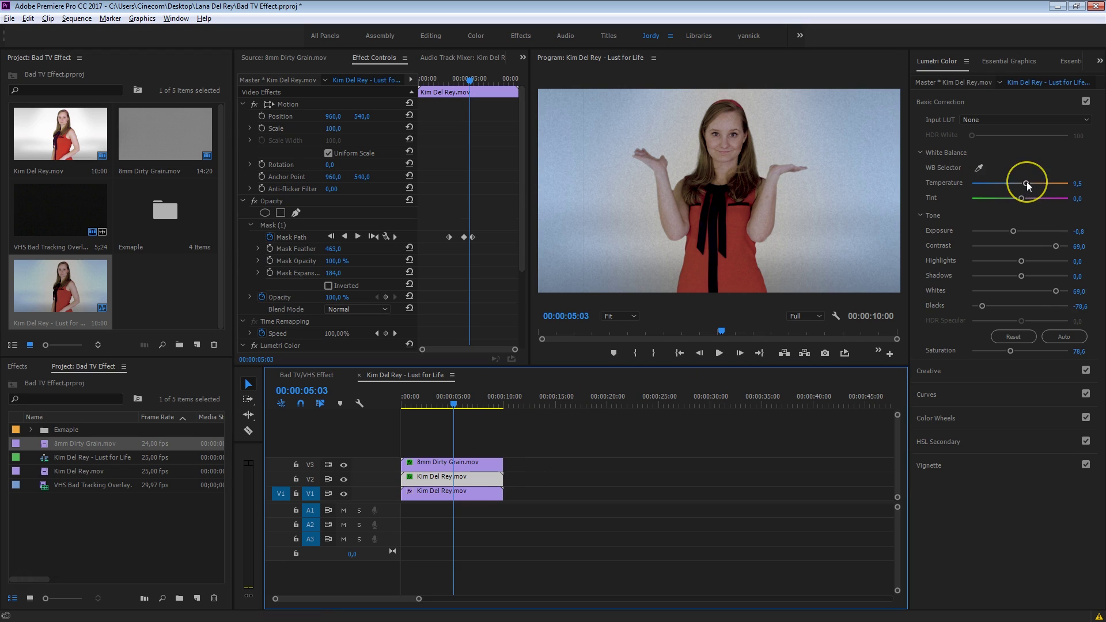
{"action": "left_click_drag", "start_coordinate": [1026, 181], "coordinate": [1023, 186]}
{"action": "left_click", "coordinate": [675, 195]}
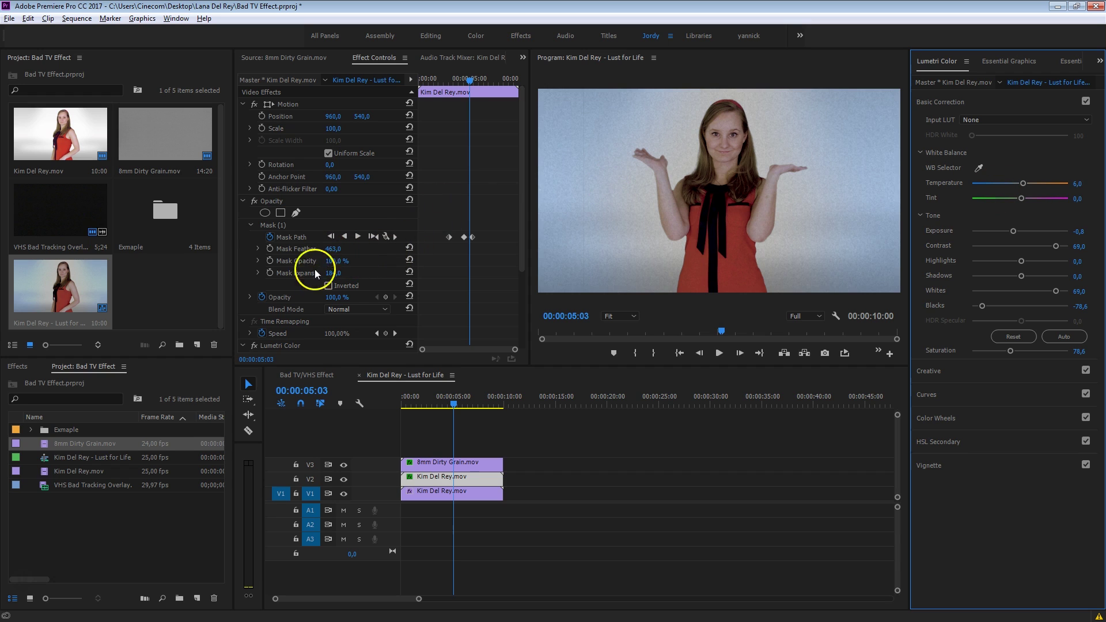
{"action": "left_click_drag", "start_coordinate": [336, 273], "coordinate": [275, 274]}
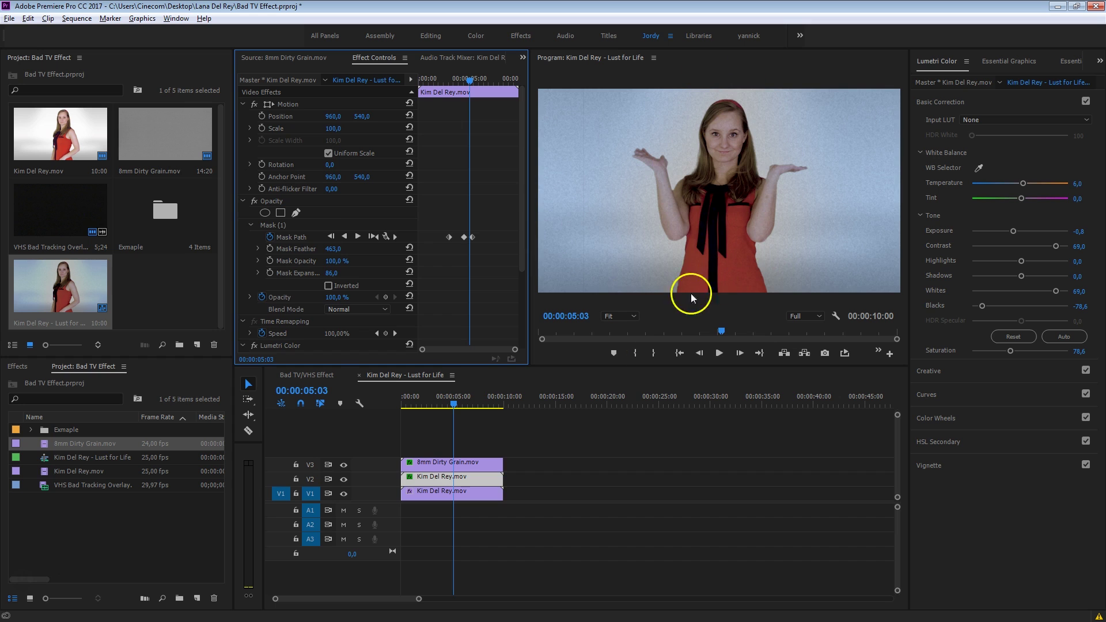
{"action": "left_click", "coordinate": [672, 452]}
{"action": "key", "text": "space"}
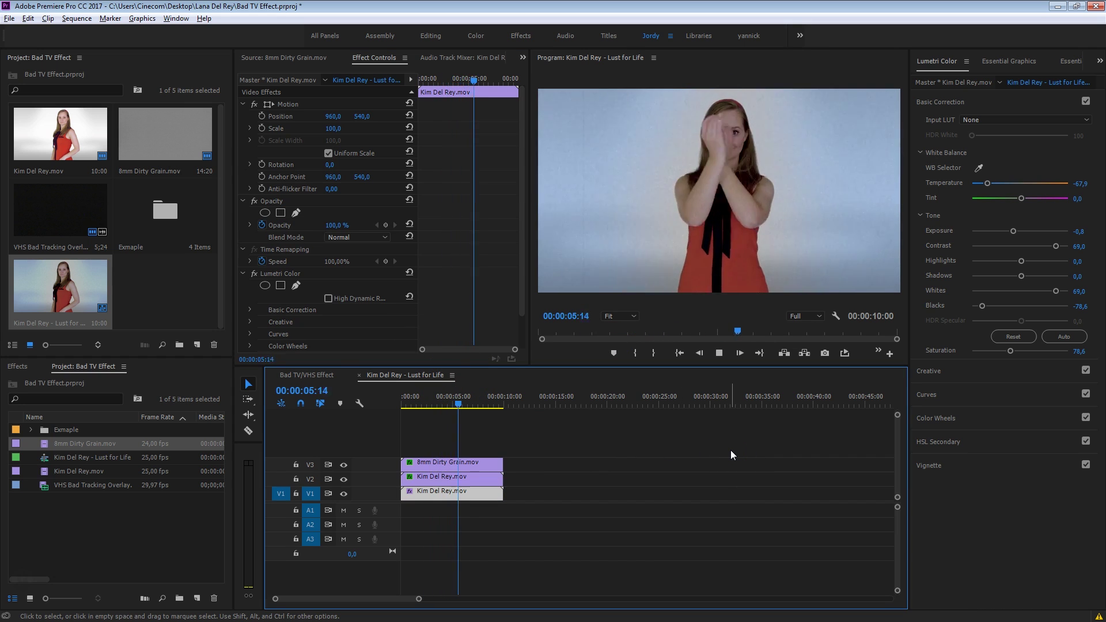
{"action": "key", "text": "space"}
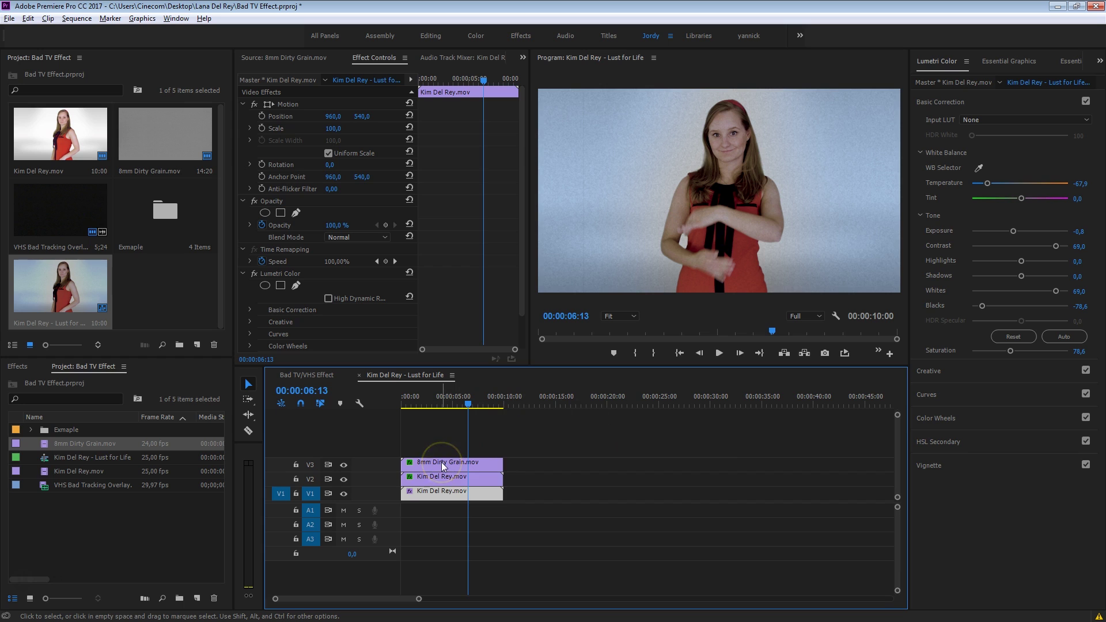
Hide grain track V3 and place a new 1920 x 1080, 25 fps adjustment layer on V4, spanning the clips below.
{"action": "left_click", "coordinate": [344, 464]}
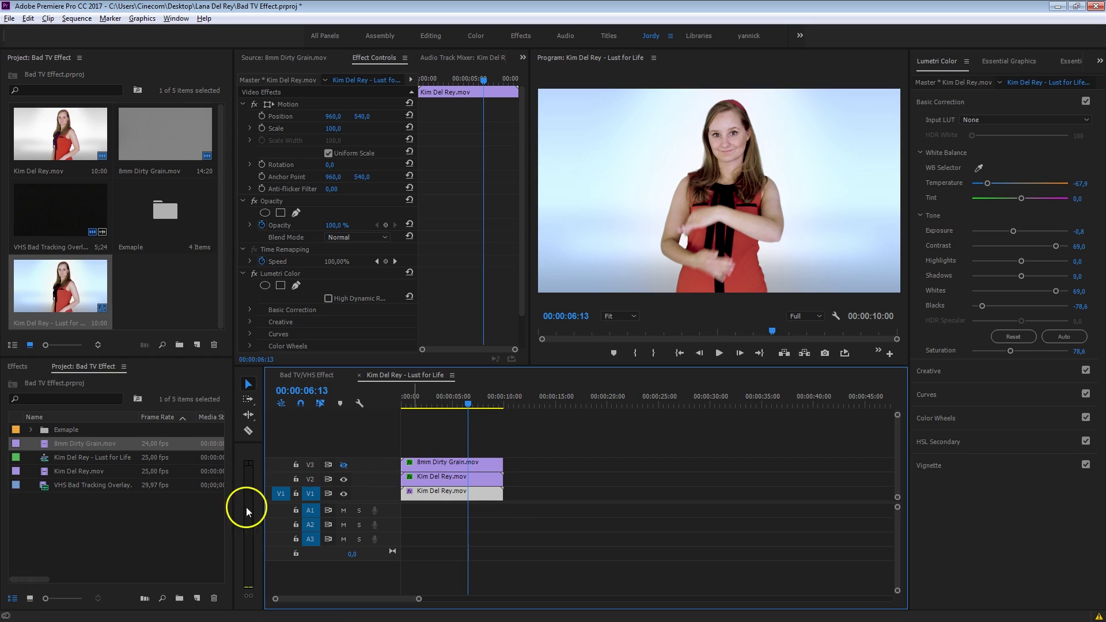
{"action": "left_click", "coordinate": [199, 598]}
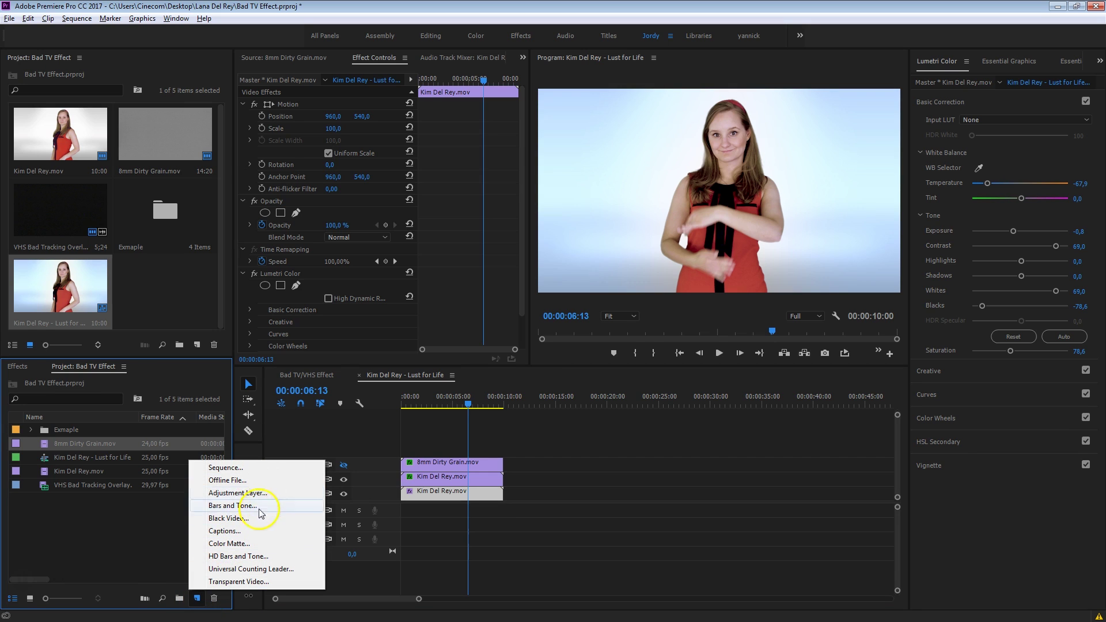
{"action": "left_click", "coordinate": [249, 493]}
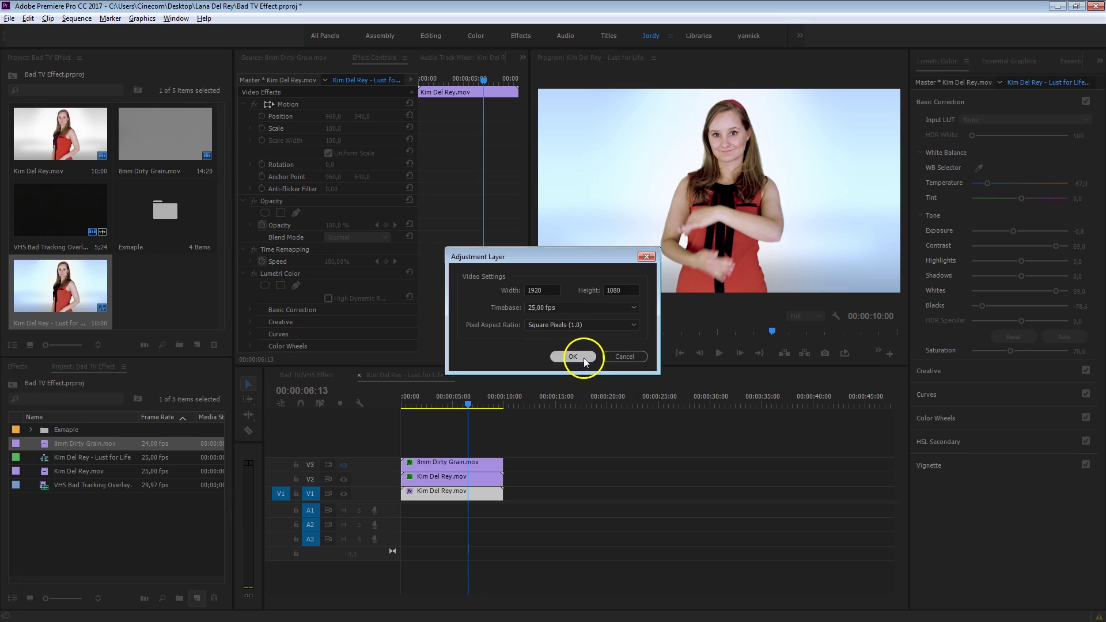
{"action": "left_click", "coordinate": [573, 357]}
{"action": "left_click_drag", "start_coordinate": [65, 429], "coordinate": [382, 447]}
{"action": "left_click_drag", "start_coordinate": [452, 449], "coordinate": [503, 441]}
{"action": "left_click", "coordinate": [417, 449]}
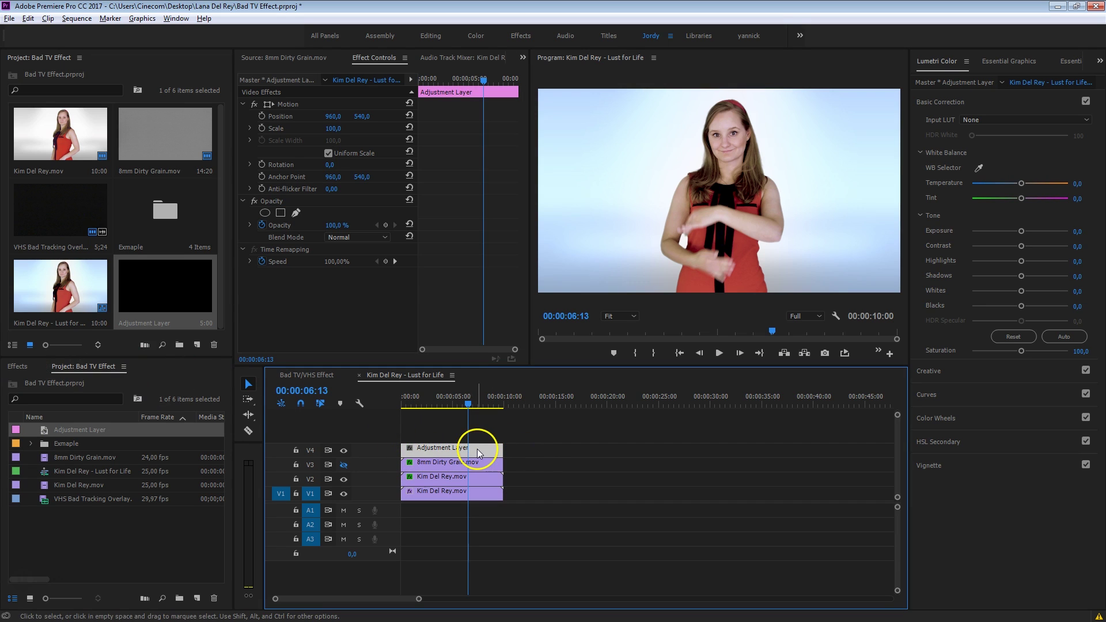
Apply the Noise effect to the adjustment layer and set the amount of noise to 17%.
{"action": "left_click", "coordinate": [23, 366]}
{"action": "left_click", "coordinate": [46, 384]}
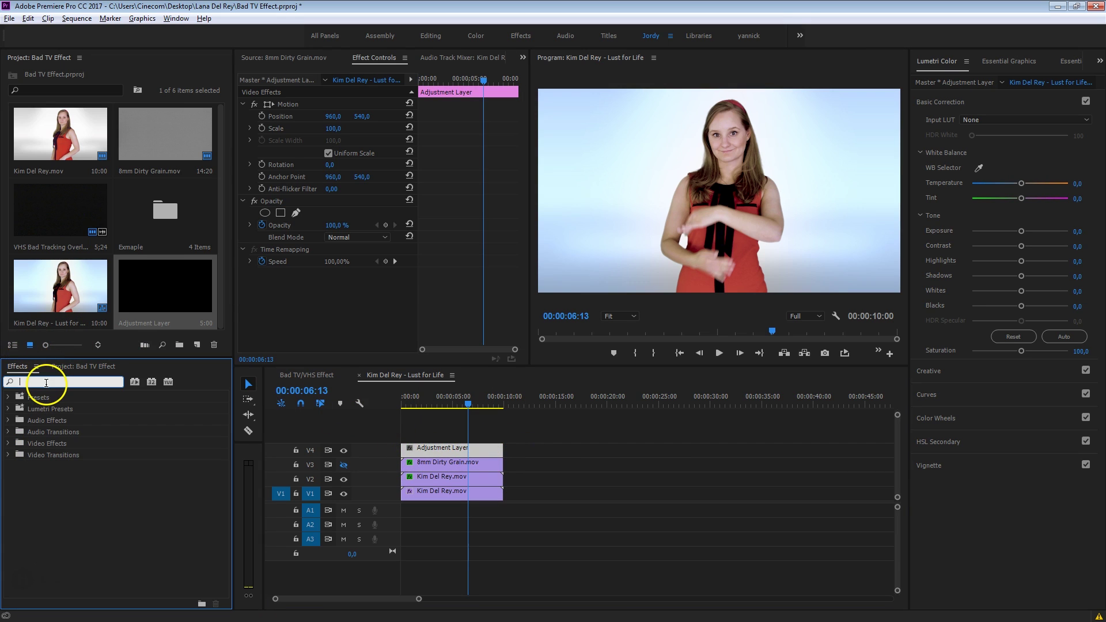
{"action": "type", "text": "noise"}
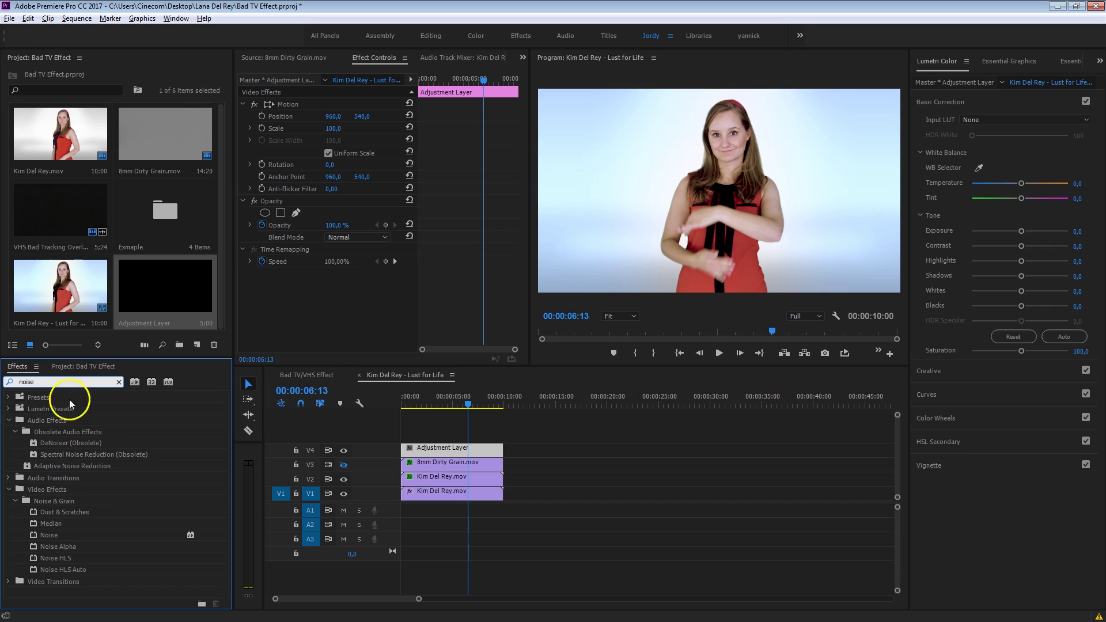
{"action": "left_click_drag", "start_coordinate": [48, 534], "coordinate": [405, 447]}
{"action": "mouse_move", "coordinate": [334, 297]}
{"action": "left_mouse_down"}
{"action": "mouse_move", "coordinate": [399, 309]}
{"action": "mouse_move", "coordinate": [348, 300]}
{"action": "left_mouse_up"}
{"action": "key", "text": "shift+k"}
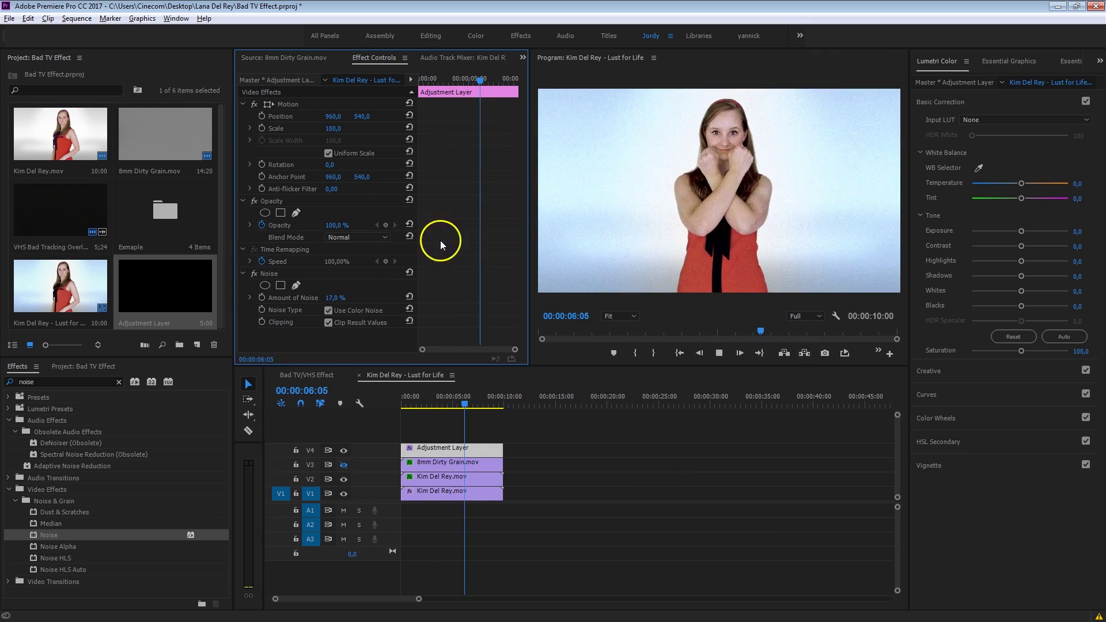
Toggle color noise off and back on, and play several parts of the sequence to judge the Noise effect.
{"action": "left_click", "coordinate": [328, 310]}
{"action": "left_click", "coordinate": [329, 310]}
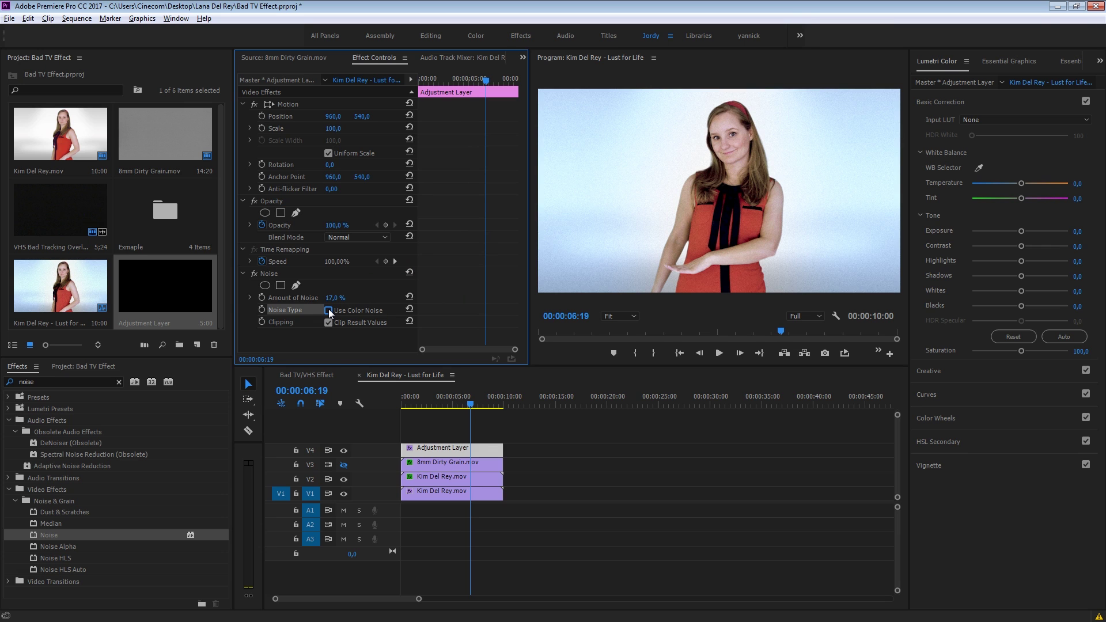
{"action": "left_click", "coordinate": [437, 396]}
{"action": "key", "text": "space"}
{"action": "key", "text": "space"}
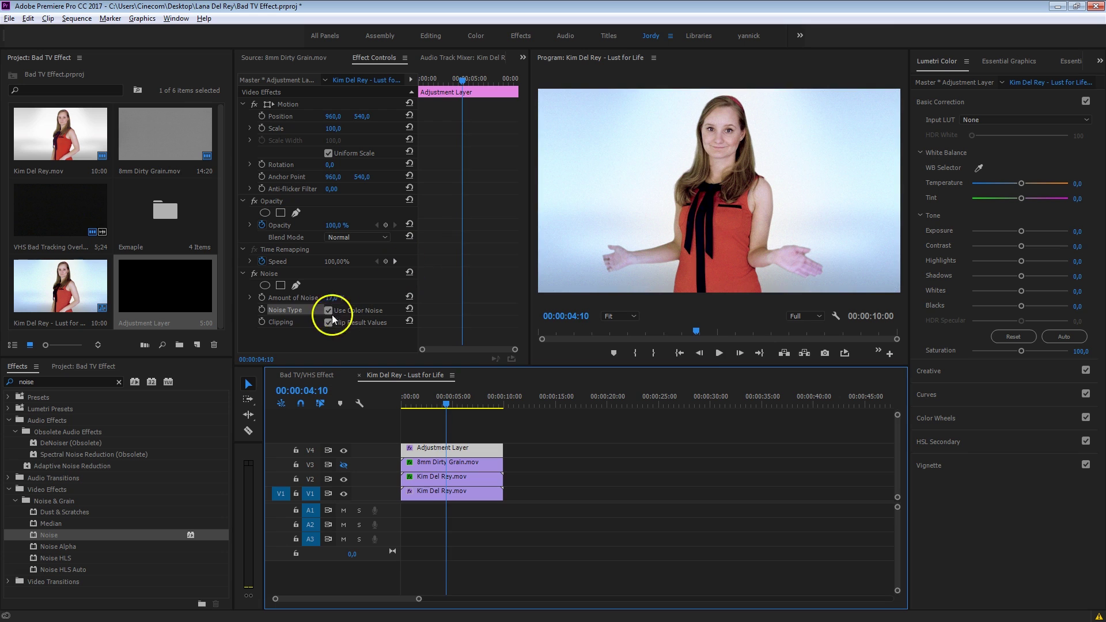
{"action": "left_click", "coordinate": [435, 402]}
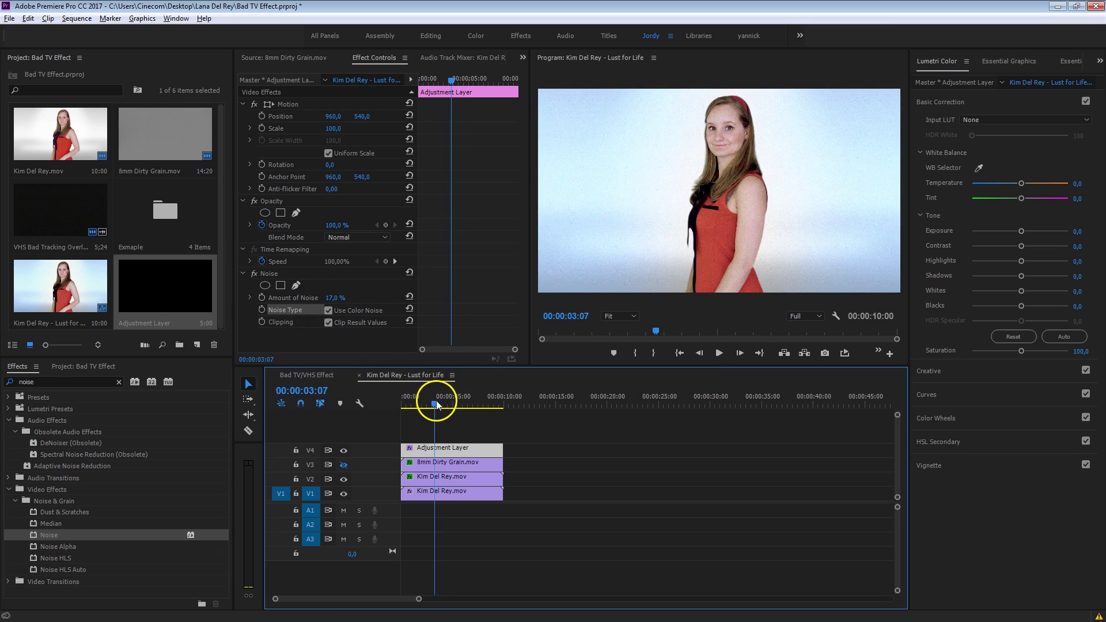
{"action": "key", "text": "space"}
{"action": "key", "text": "space"}
{"action": "left_click", "coordinate": [429, 403]}
{"action": "key", "text": "space"}
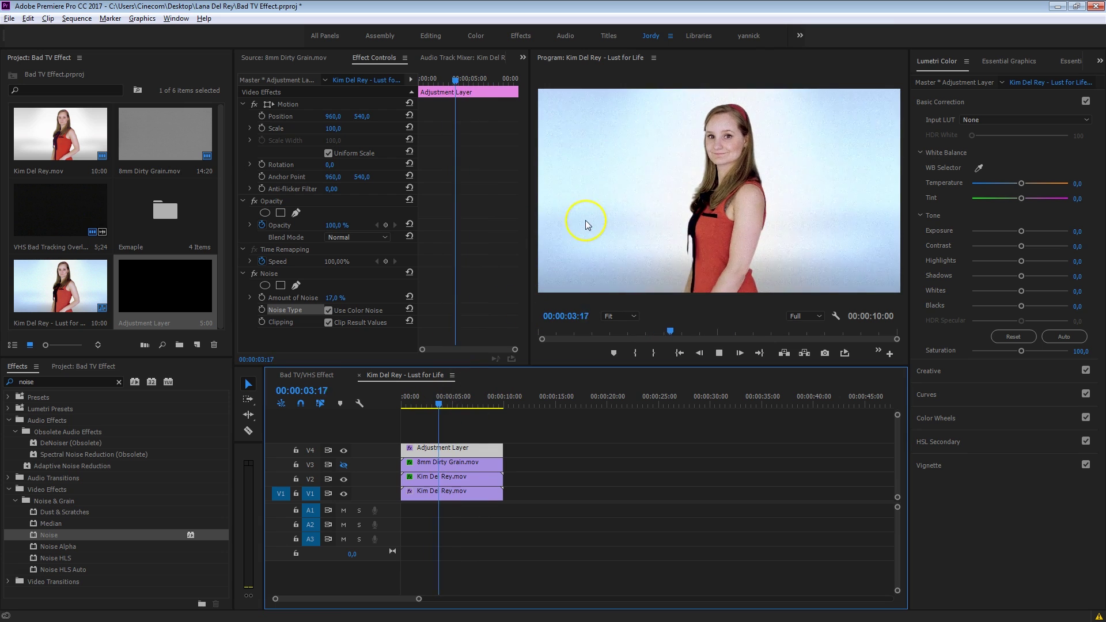
{"action": "key", "text": "space"}
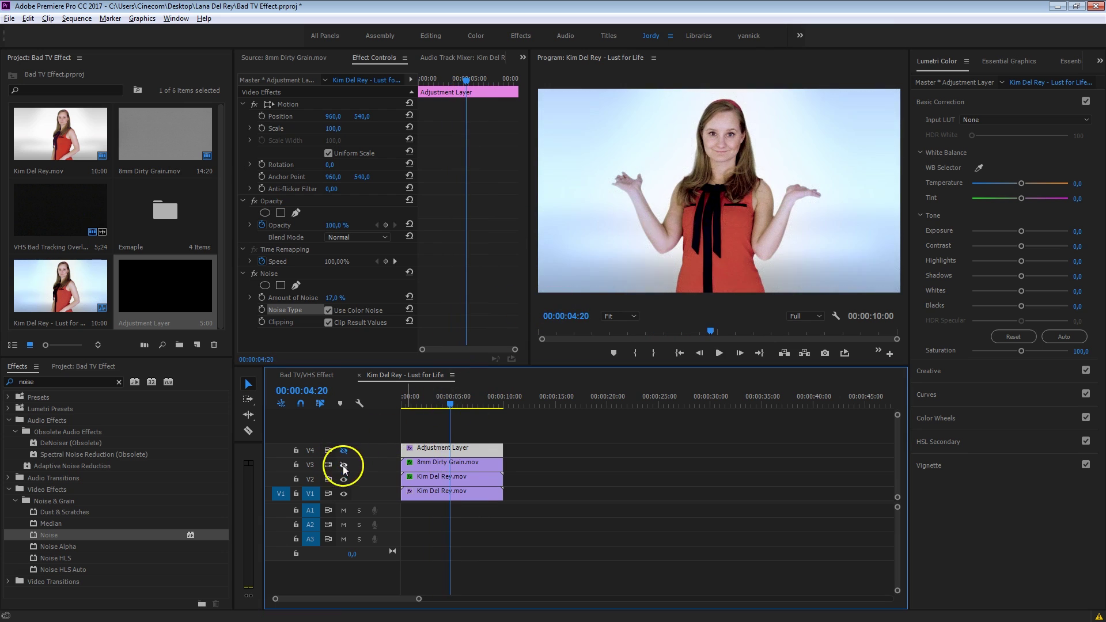
Show grain track V3 again and remove the adjustment layer from track V4.
{"action": "left_click", "coordinate": [343, 466]}
{"action": "left_click", "coordinate": [451, 462]}
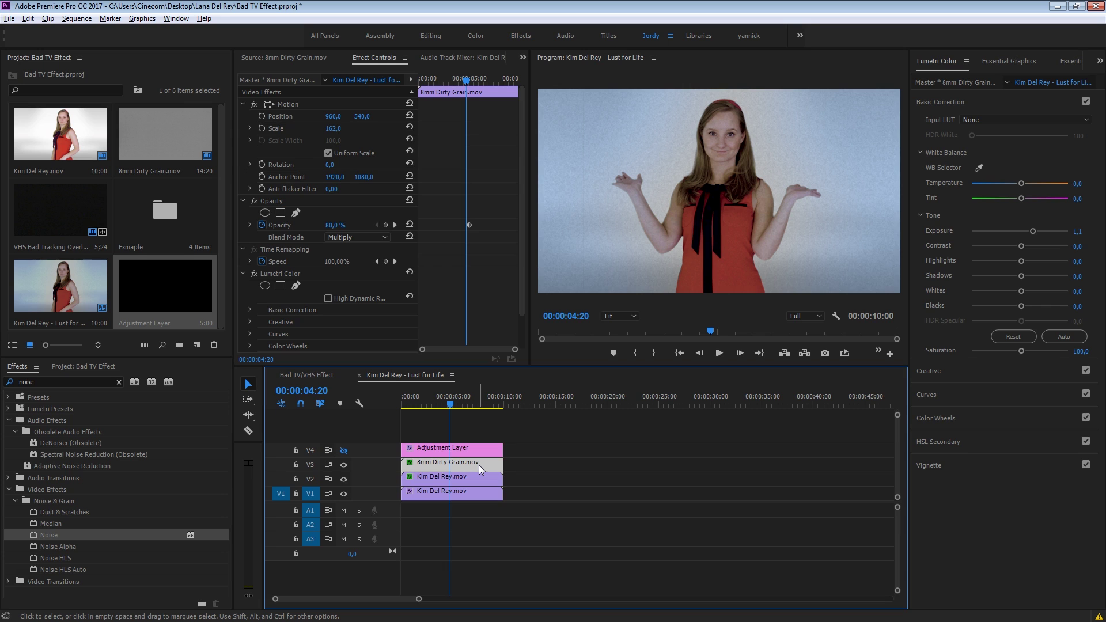
{"action": "key", "text": "ctrl+z"}
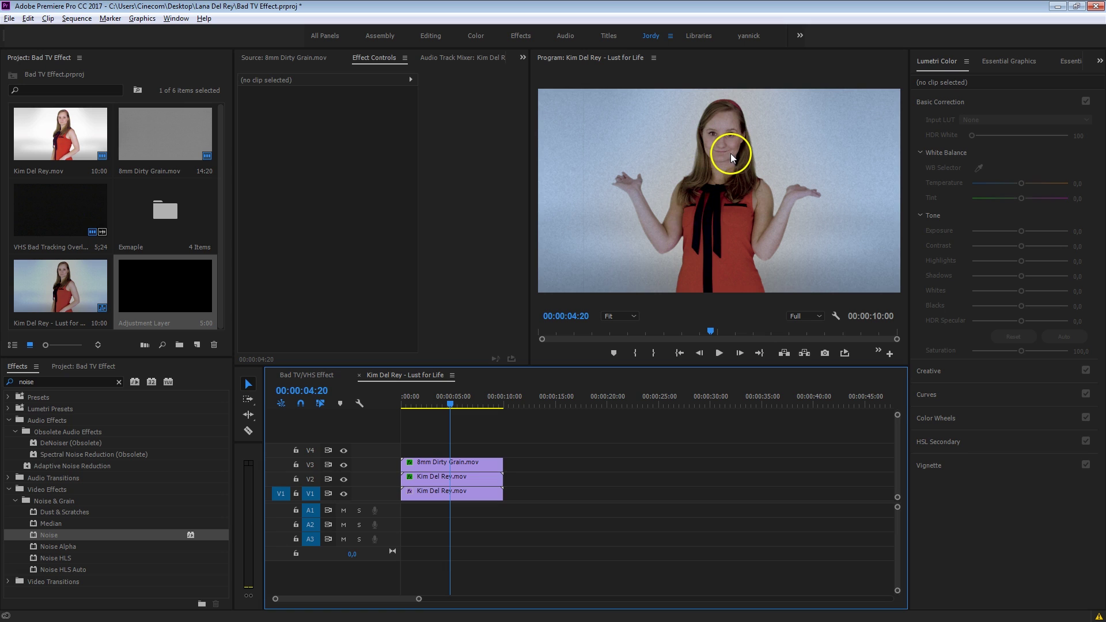
{"action": "left_click", "coordinate": [617, 316]}
{"action": "left_click", "coordinate": [637, 388]}
{"action": "left_click_drag", "start_coordinate": [900, 220], "coordinate": [890, 178]}
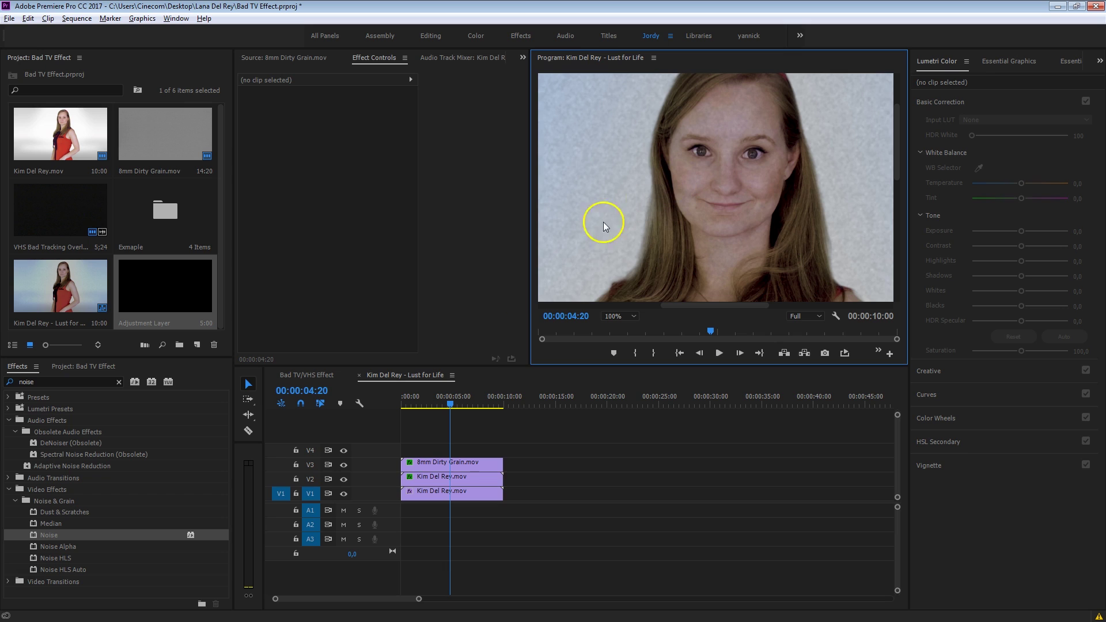
{"action": "left_click", "coordinate": [453, 479]}
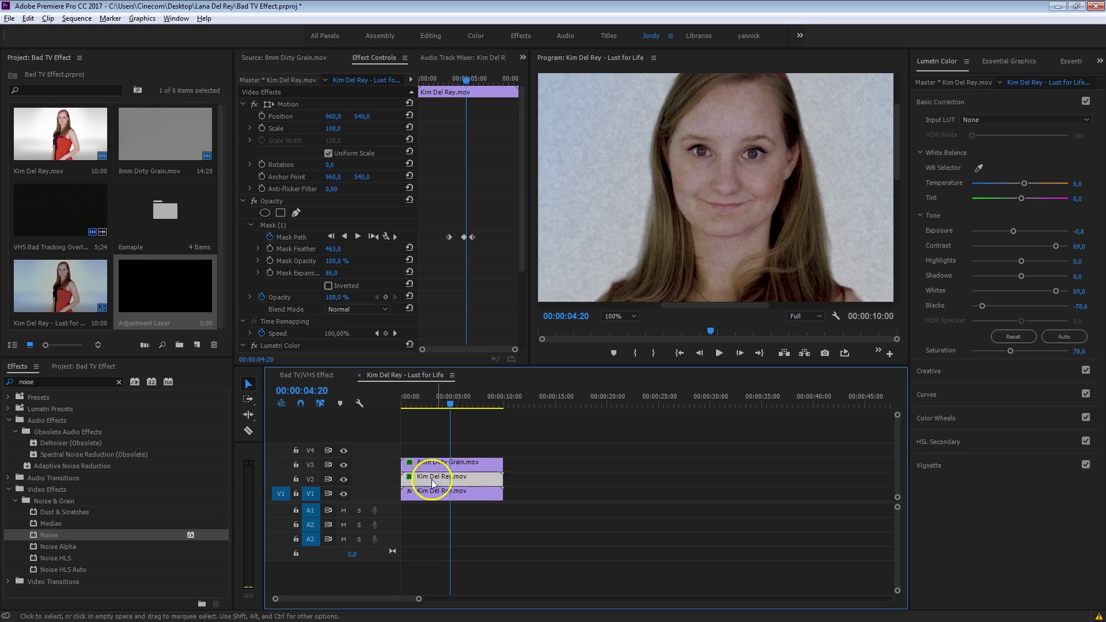
{"action": "left_click", "coordinate": [49, 382]}
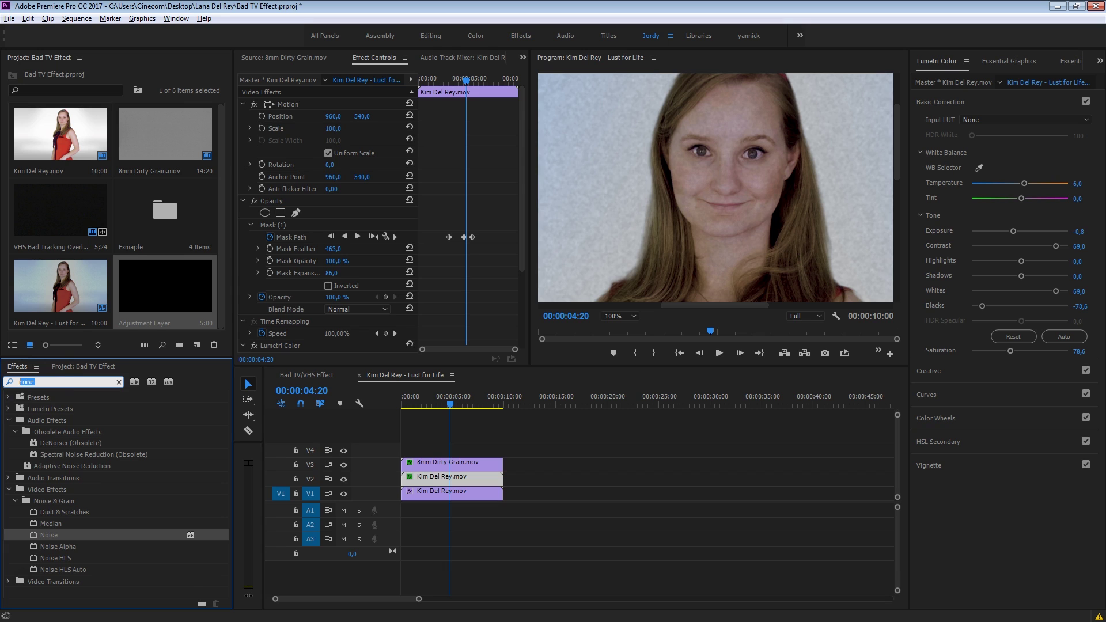
{"action": "type", "text": "blur"}
{"action": "scroll", "coordinate": [139, 517], "scroll_direction": "down", "scroll_amount": 3}
{"action": "left_click", "coordinate": [72, 524]}
{"action": "left_click_drag", "start_coordinate": [63, 535], "coordinate": [461, 479]}
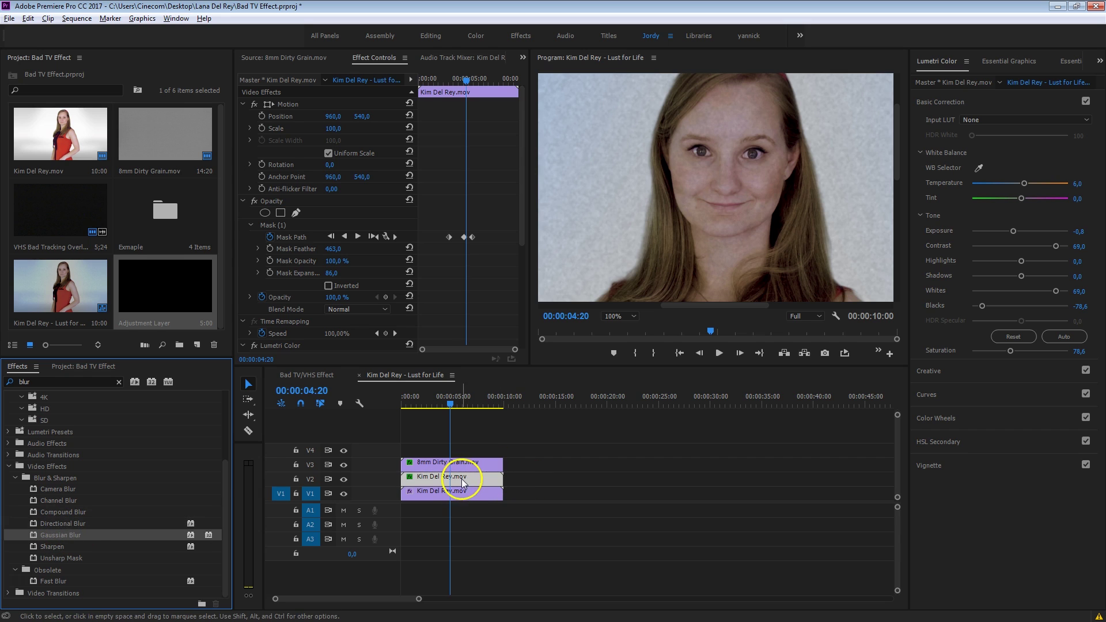
Set the Gaussian Blur's blurriness on the V2 clip to 20.
{"action": "scroll", "coordinate": [467, 323], "scroll_direction": "down", "scroll_amount": 5}
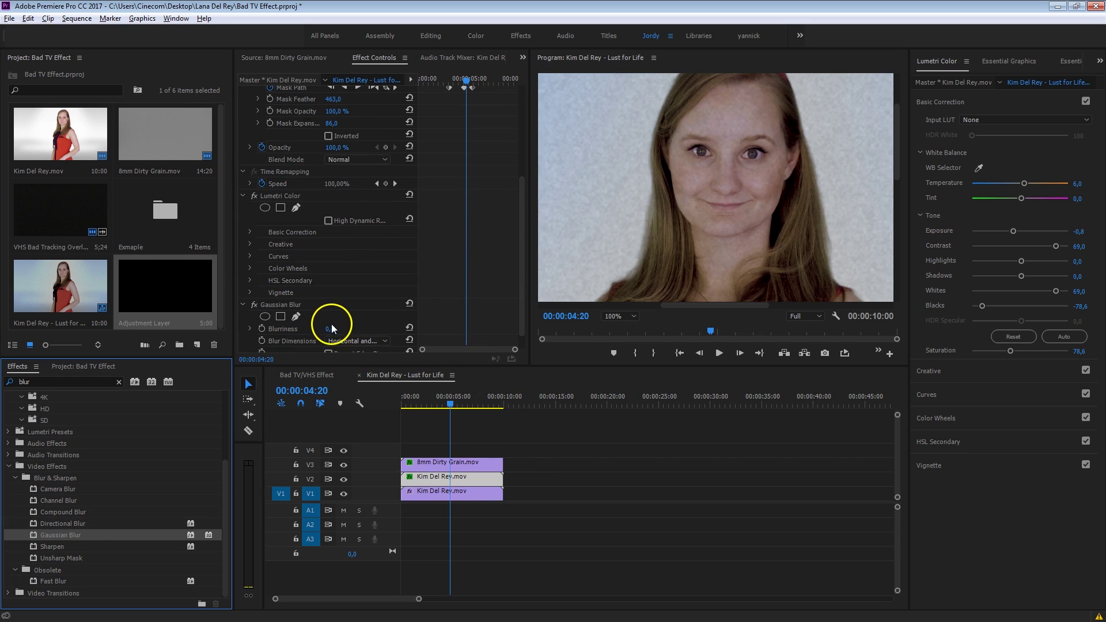
{"action": "left_click", "coordinate": [332, 329]}
{"action": "type", "text": "20"}
{"action": "key", "text": "Return"}
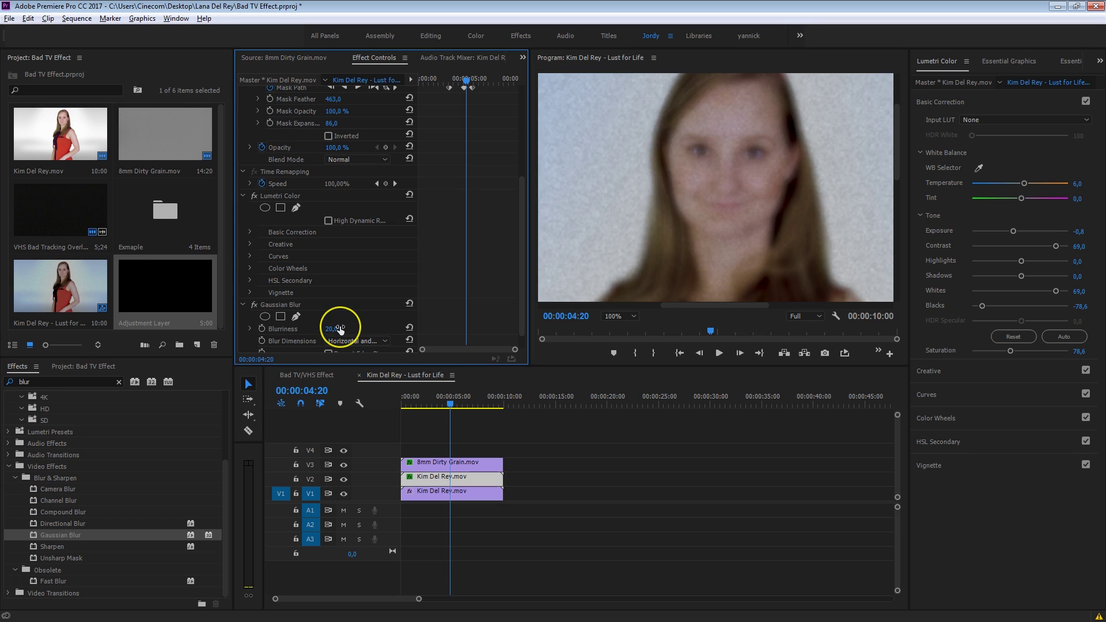
{"action": "left_click", "coordinate": [353, 318]}
{"action": "left_click", "coordinate": [427, 475]}
{"action": "left_click", "coordinate": [730, 126]}
{"action": "left_click", "coordinate": [457, 494]}
{"action": "left_click_drag", "start_coordinate": [457, 496], "coordinate": [436, 493]}
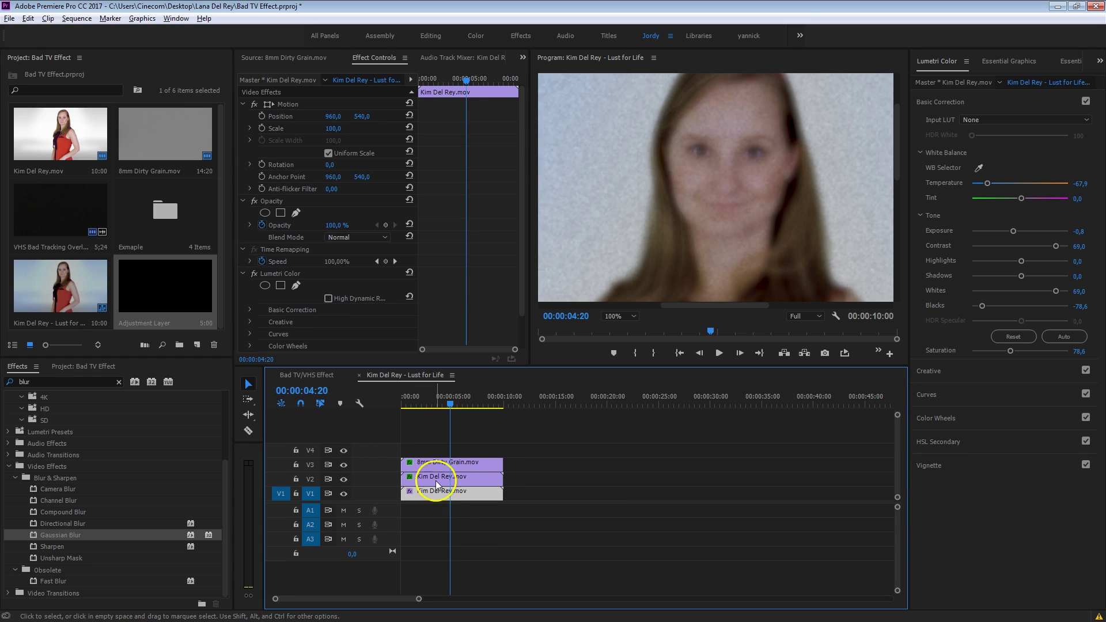
{"action": "left_click", "coordinate": [444, 483]}
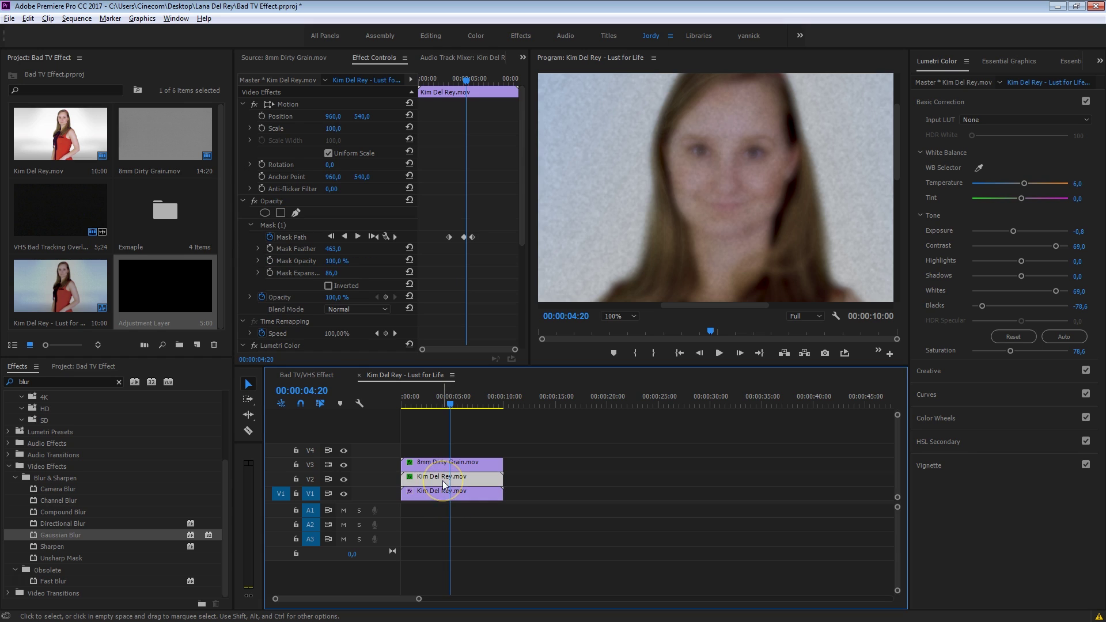
{"action": "left_click", "coordinate": [271, 201]}
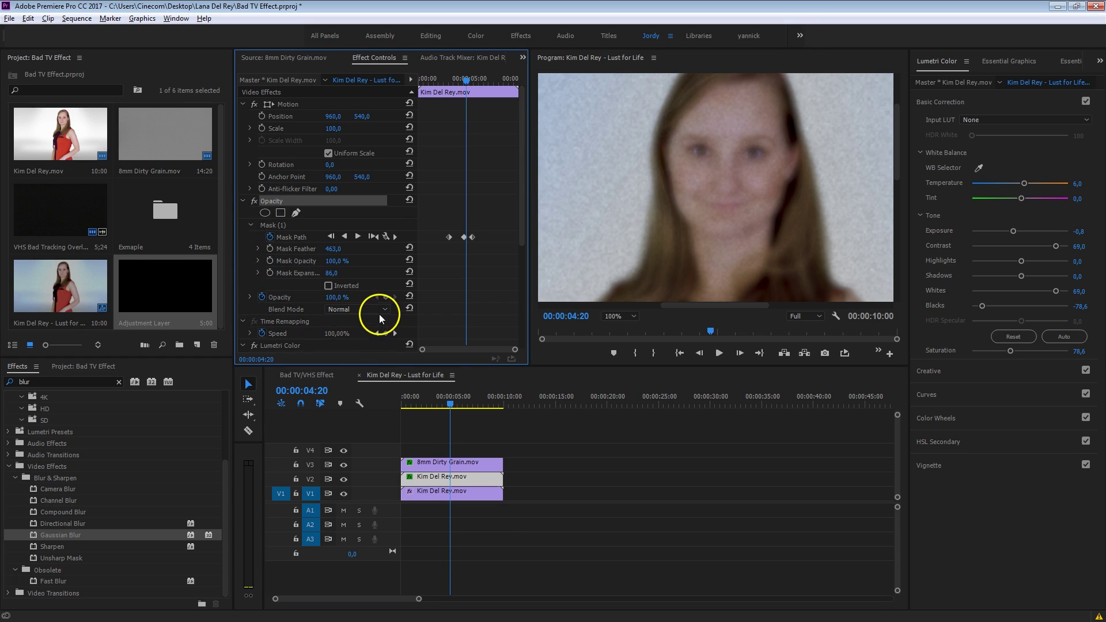
{"action": "left_click", "coordinate": [378, 310]}
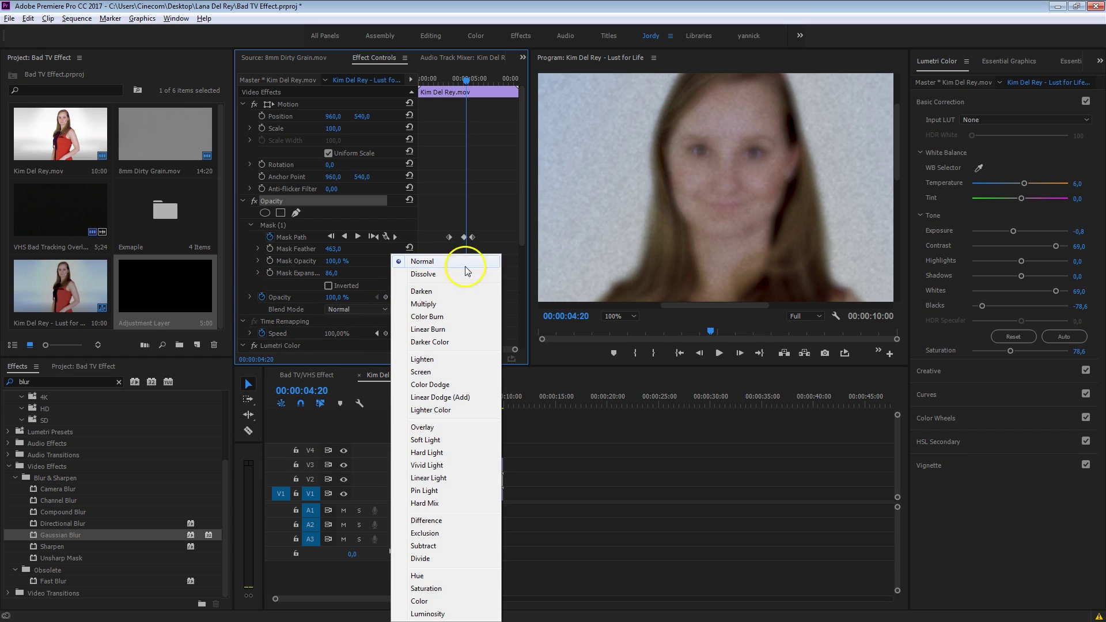
{"action": "left_click", "coordinate": [474, 304]}
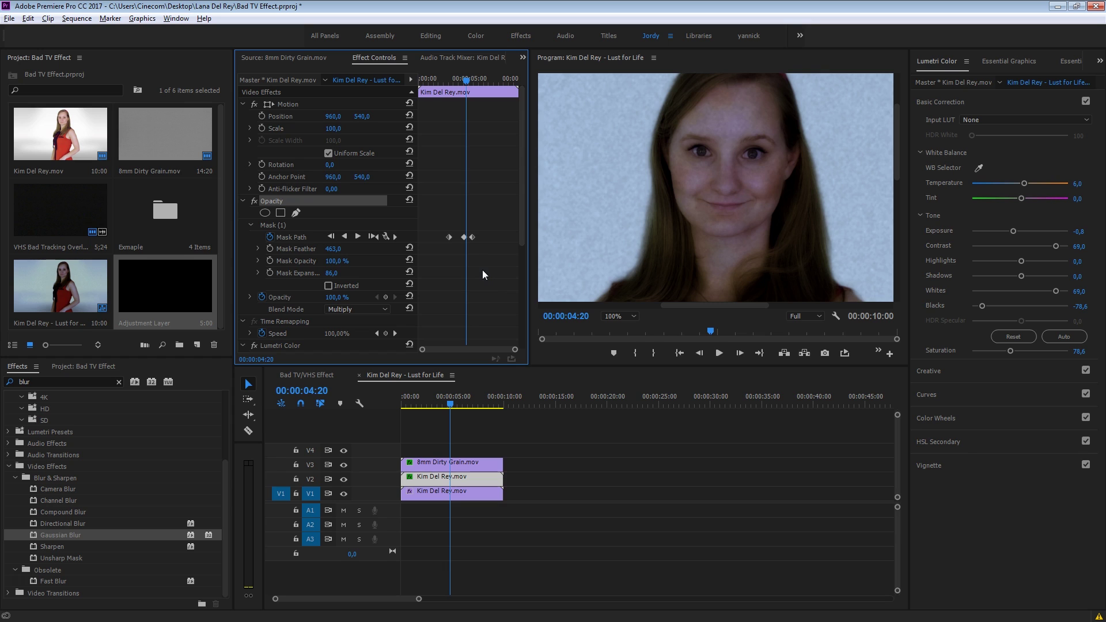
{"action": "scroll", "coordinate": [482, 269], "scroll_direction": "down", "scroll_amount": 5}
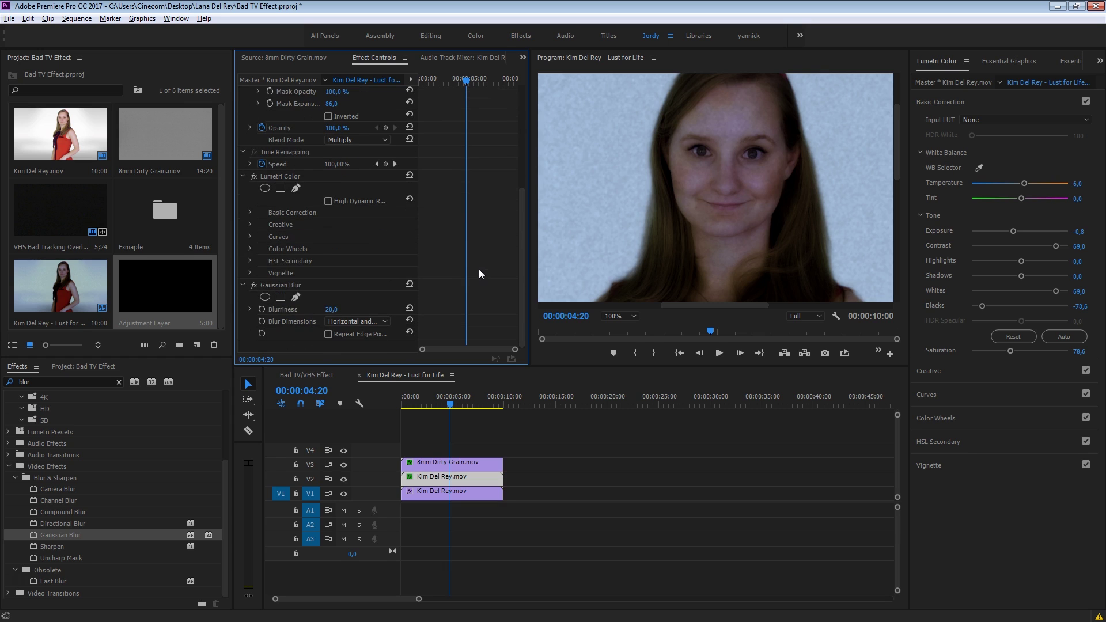
{"action": "left_click_drag", "start_coordinate": [334, 305], "coordinate": [297, 304]}
{"action": "left_click_drag", "start_coordinate": [33, 538], "coordinate": [429, 497]}
{"action": "scroll", "coordinate": [448, 271], "scroll_direction": "down", "scroll_amount": 3}
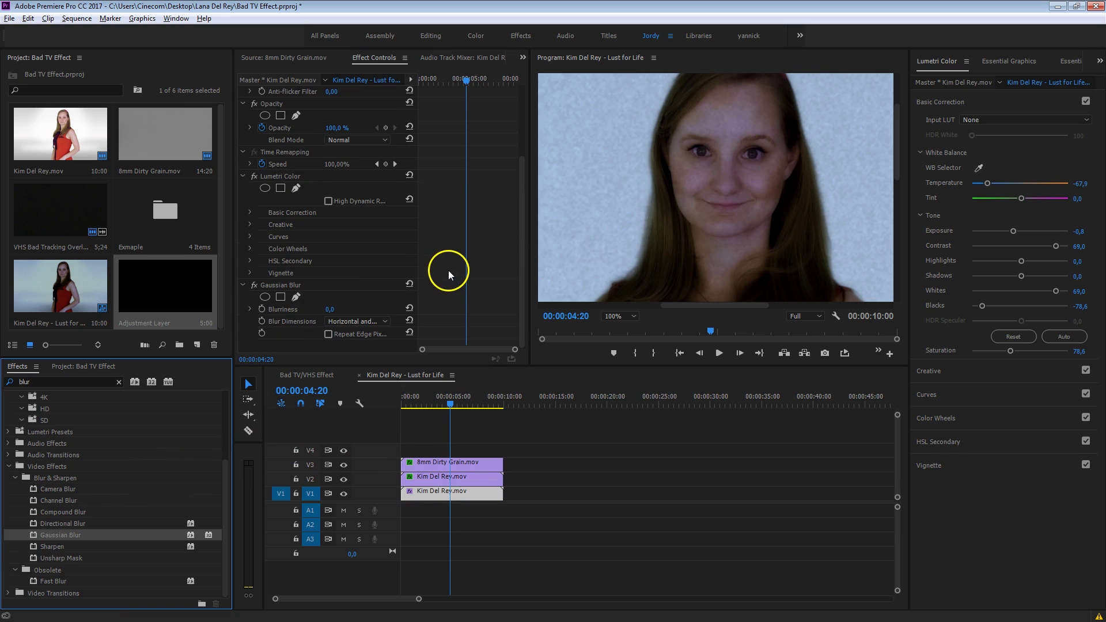
{"action": "left_click", "coordinate": [336, 309]}
{"action": "left_click", "coordinate": [336, 309]}
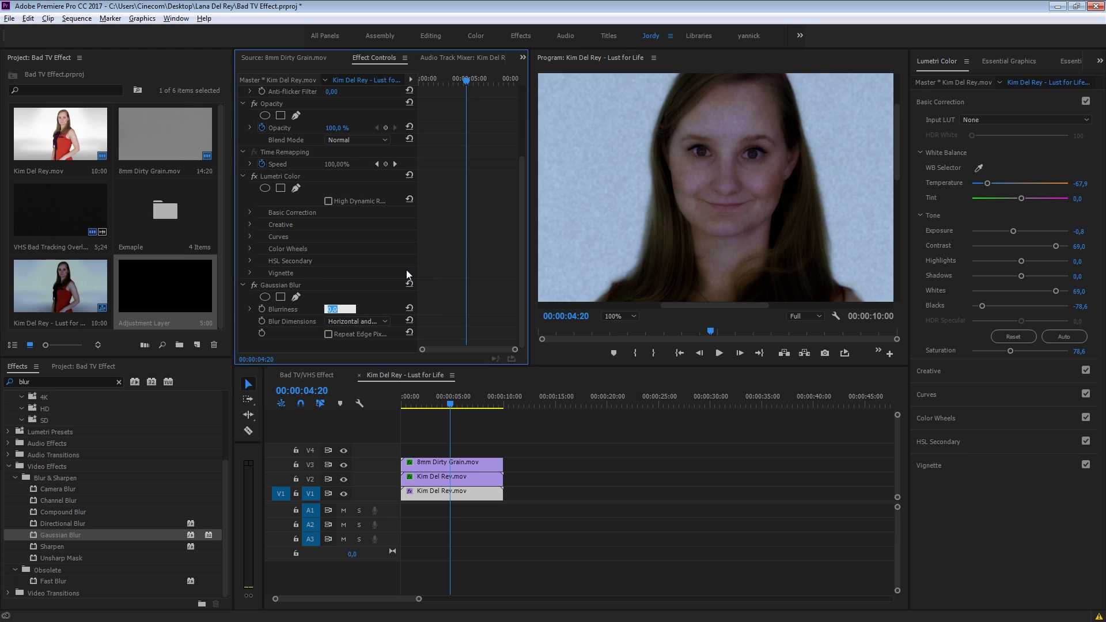
{"action": "type", "text": "4"}
{"action": "key", "text": "Return"}
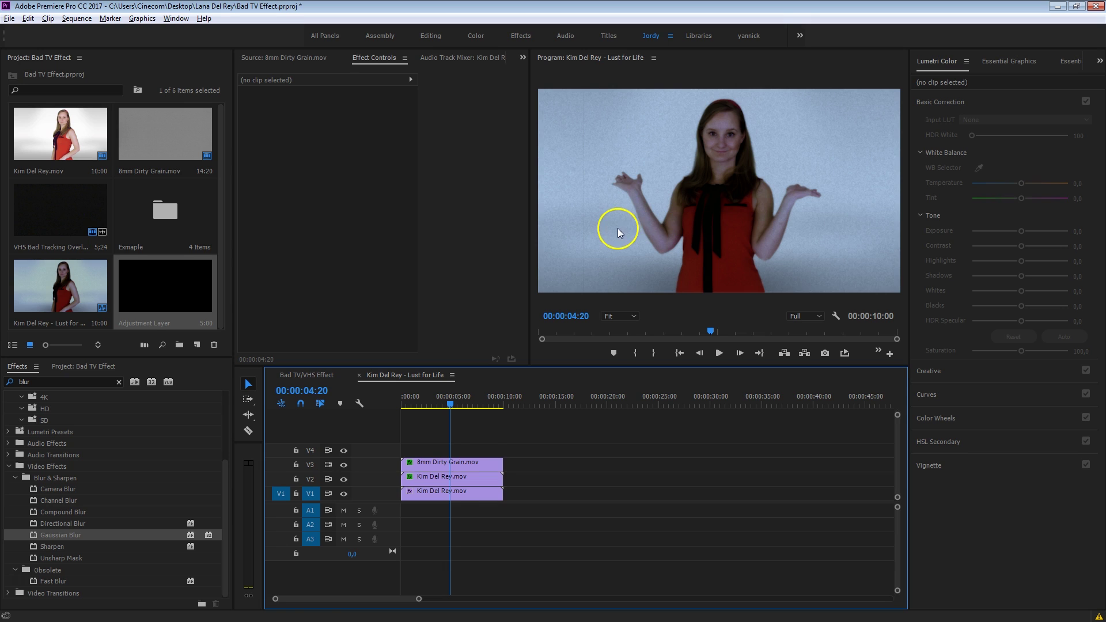
Set the V2 clip's exposure to 1.2 and temperature to 36.9, and play the sequence to check the grade.
{"action": "left_click", "coordinate": [455, 477]}
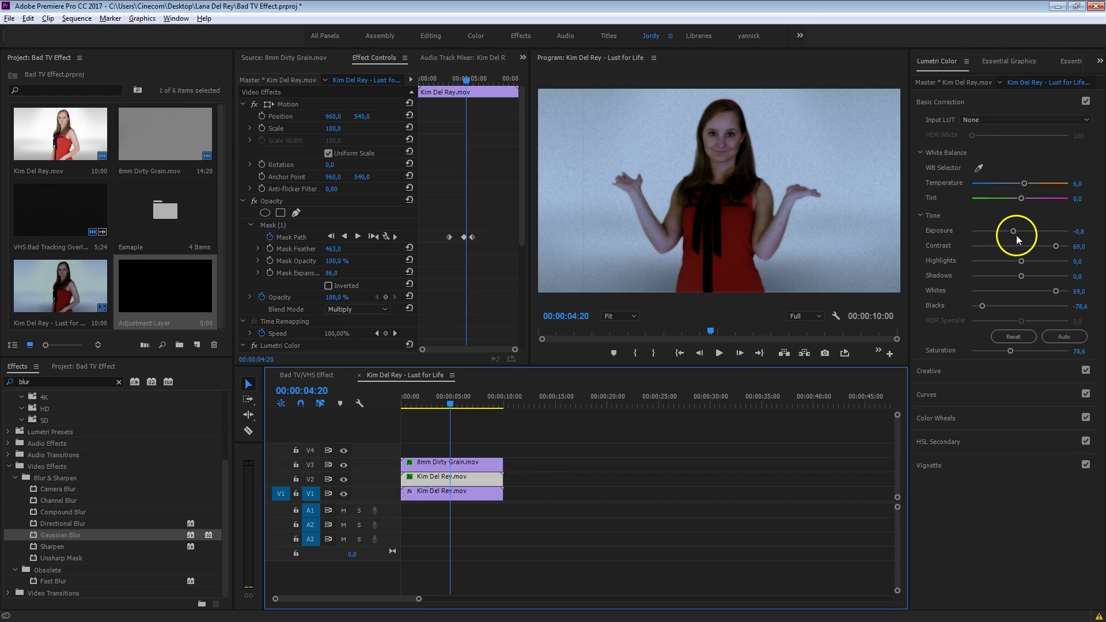
{"action": "left_click_drag", "start_coordinate": [1016, 230], "coordinate": [1021, 237]}
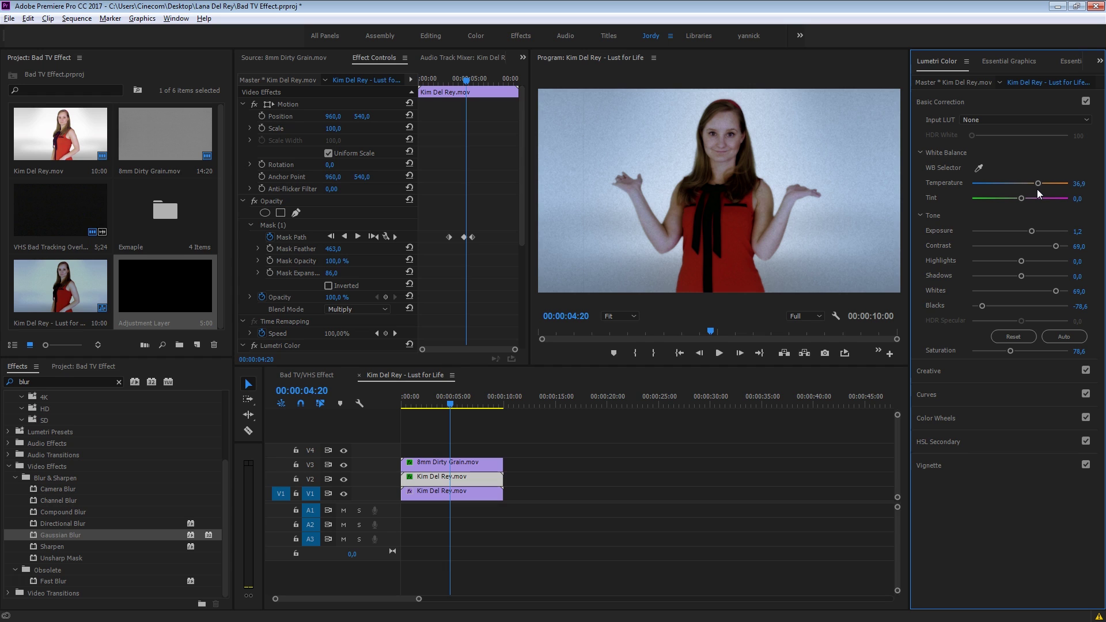
{"action": "left_click", "coordinate": [658, 459]}
{"action": "key", "text": "space"}
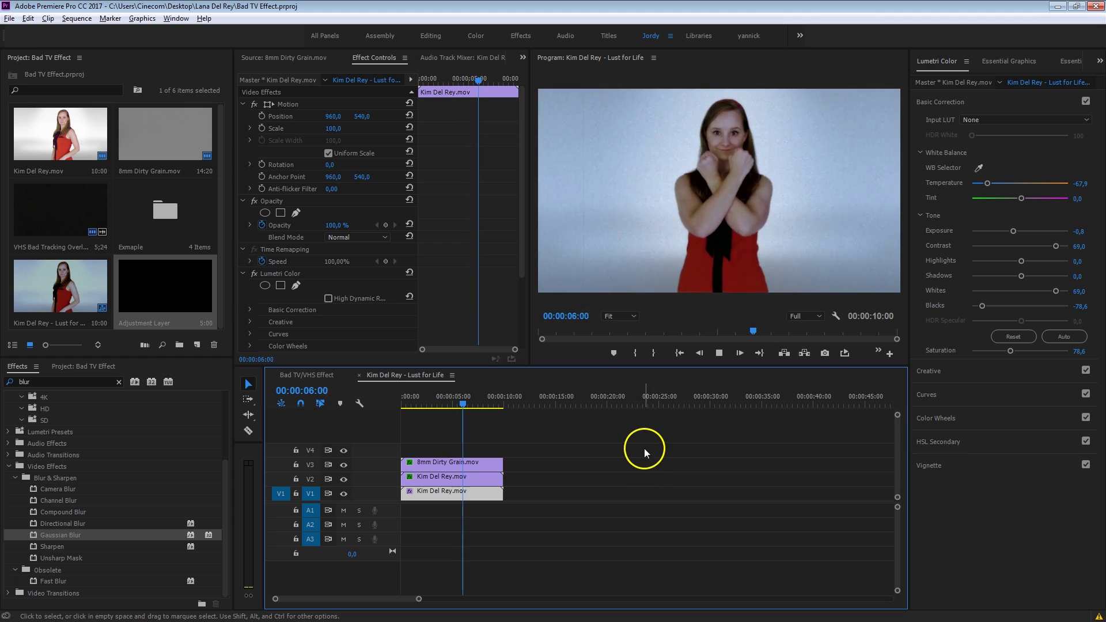
{"action": "key", "text": "space"}
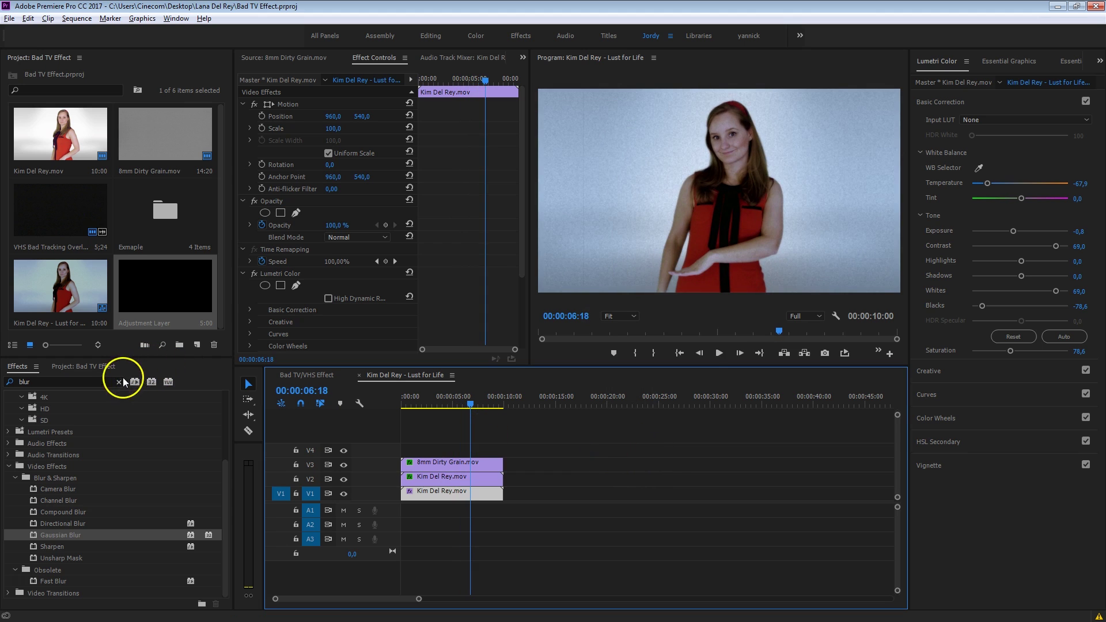
Open the VHS Bad Tracking Overlay in the source monitor and place its video on track V4 across the full length of the clips below.
{"action": "left_click", "coordinate": [91, 368]}
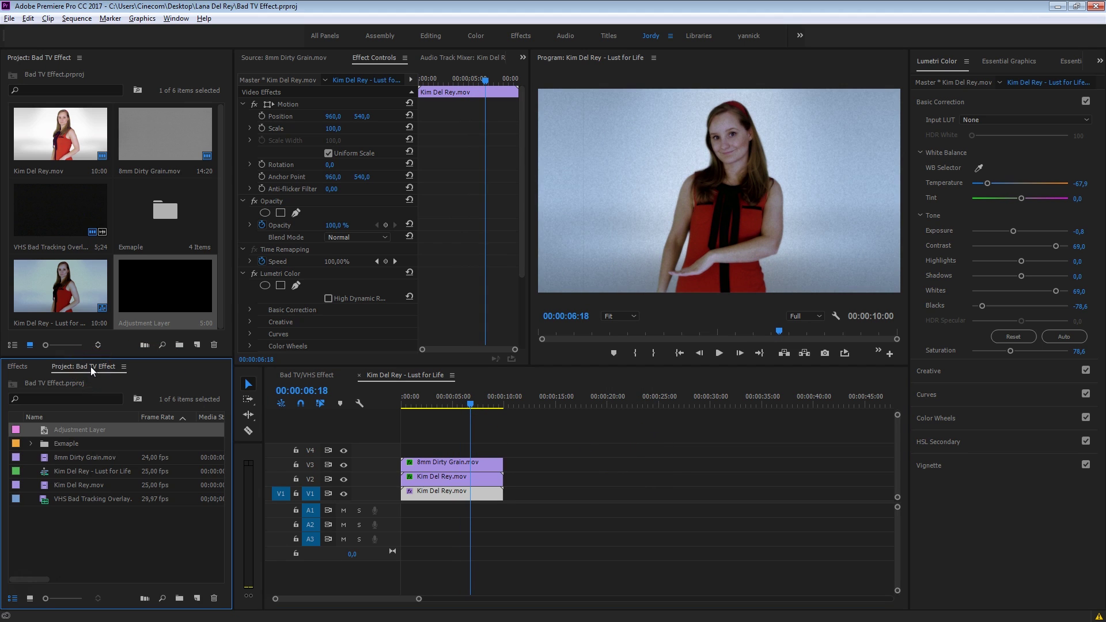
{"action": "double_click", "coordinate": [43, 503]}
{"action": "mouse_move", "coordinate": [366, 340]}
{"action": "left_mouse_down"}
{"action": "mouse_move", "coordinate": [387, 328]}
{"action": "mouse_move", "coordinate": [235, 332]}
{"action": "mouse_move", "coordinate": [407, 320]}
{"action": "mouse_move", "coordinate": [377, 328]}
{"action": "left_mouse_up"}
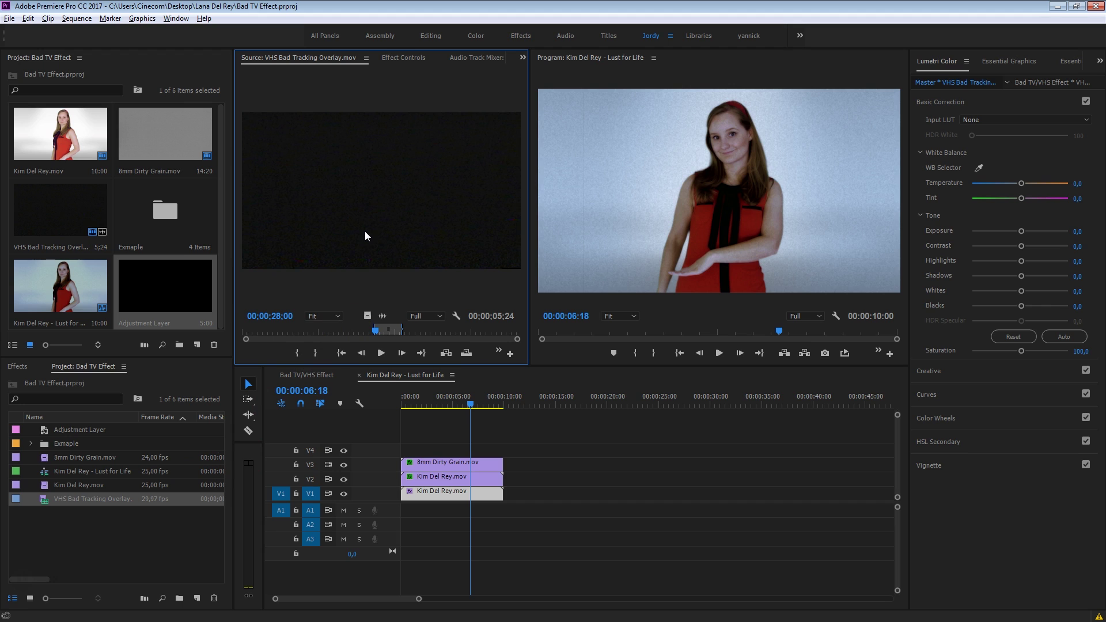
{"action": "left_click", "coordinate": [407, 267]}
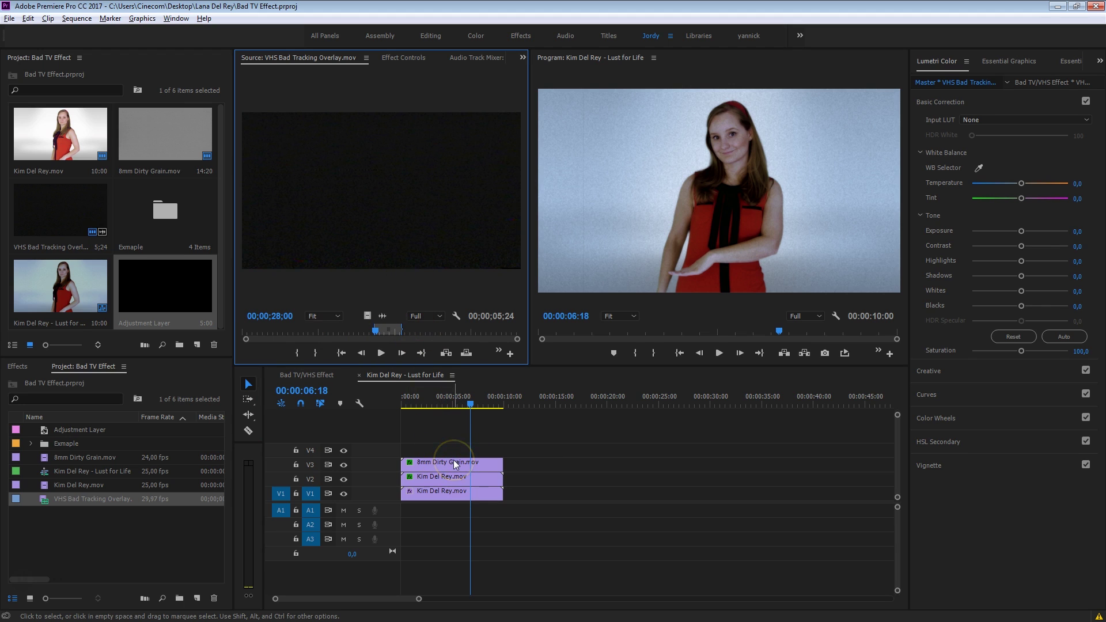
{"action": "left_click", "coordinate": [468, 453]}
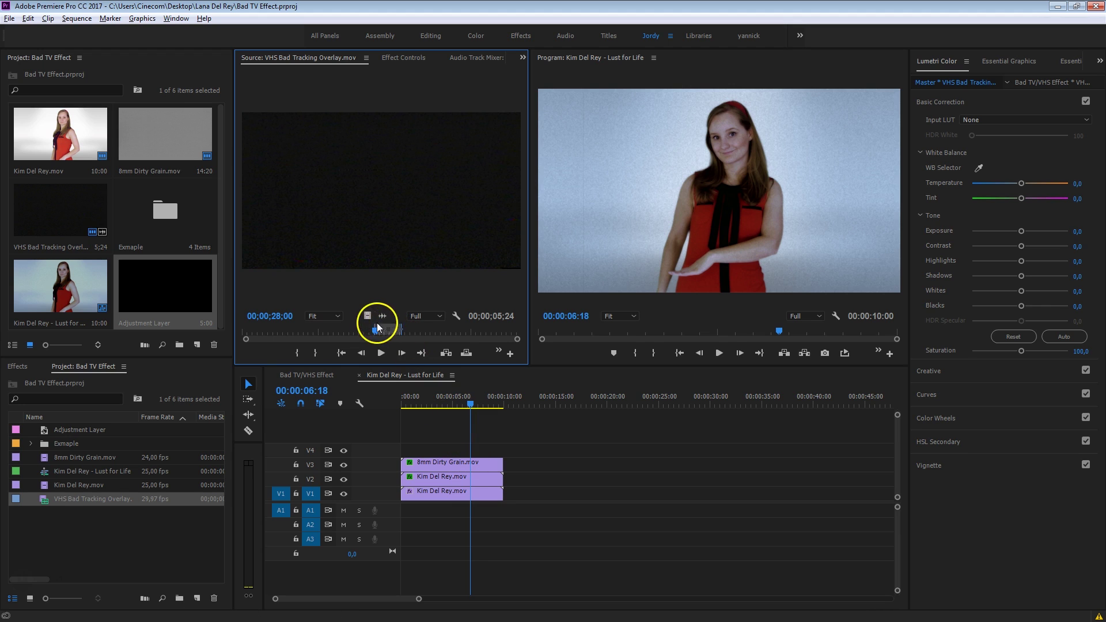
{"action": "left_click_drag", "start_coordinate": [367, 316], "coordinate": [505, 455]}
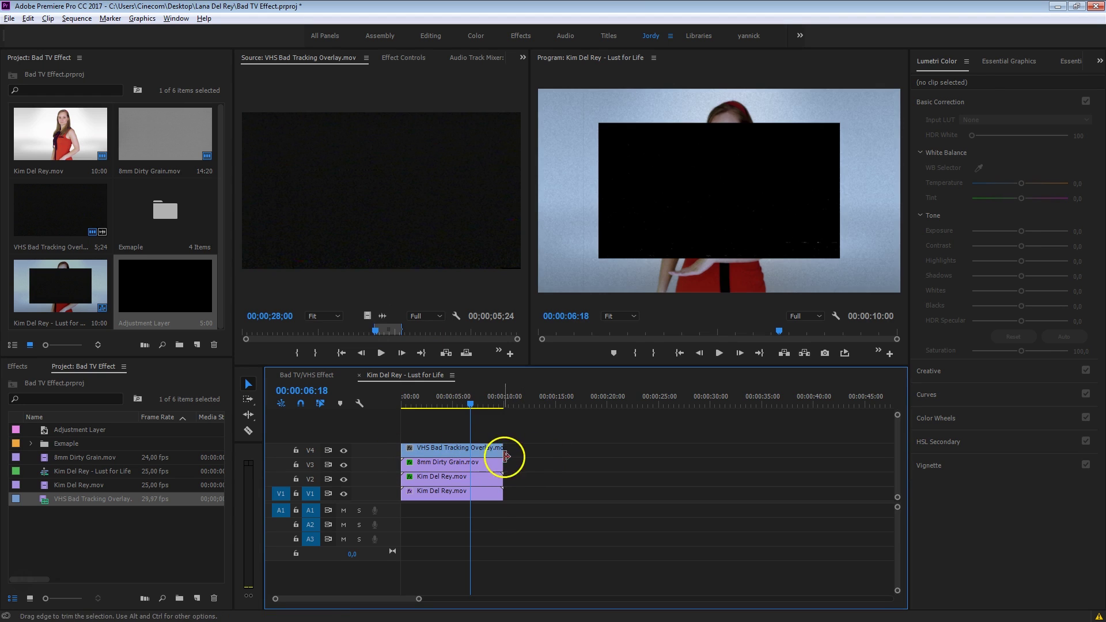
Scale the VHS Bad Tracking Overlay clip to 152 and set its blend mode to Linear Dodge (Add).
{"action": "left_click", "coordinate": [483, 453]}
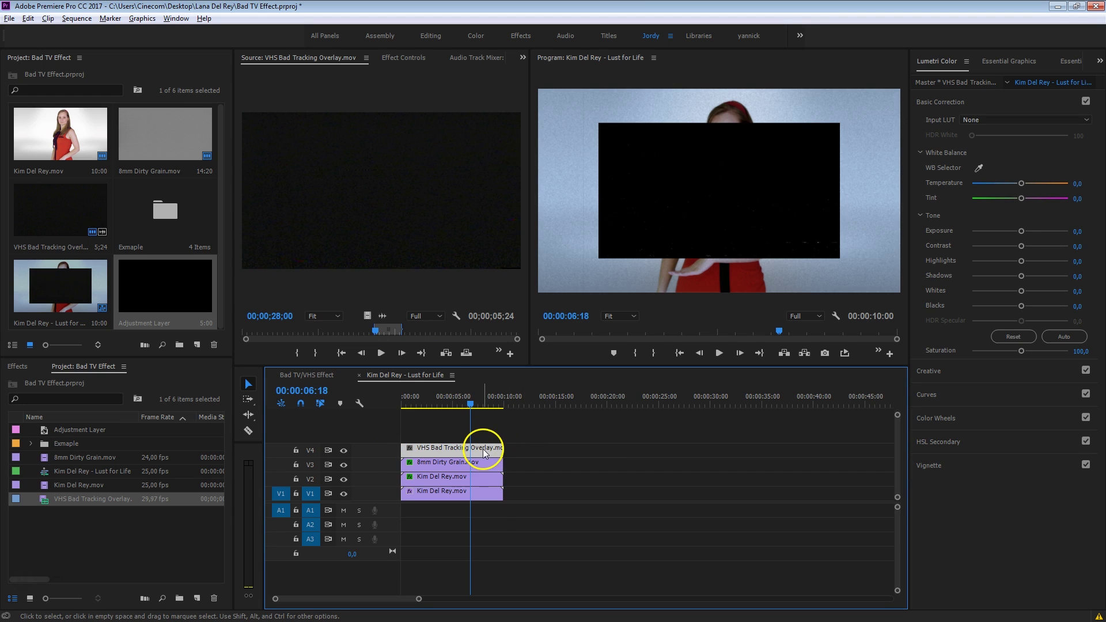
{"action": "left_click", "coordinate": [398, 59]}
{"action": "left_click_drag", "start_coordinate": [335, 124], "coordinate": [375, 126]}
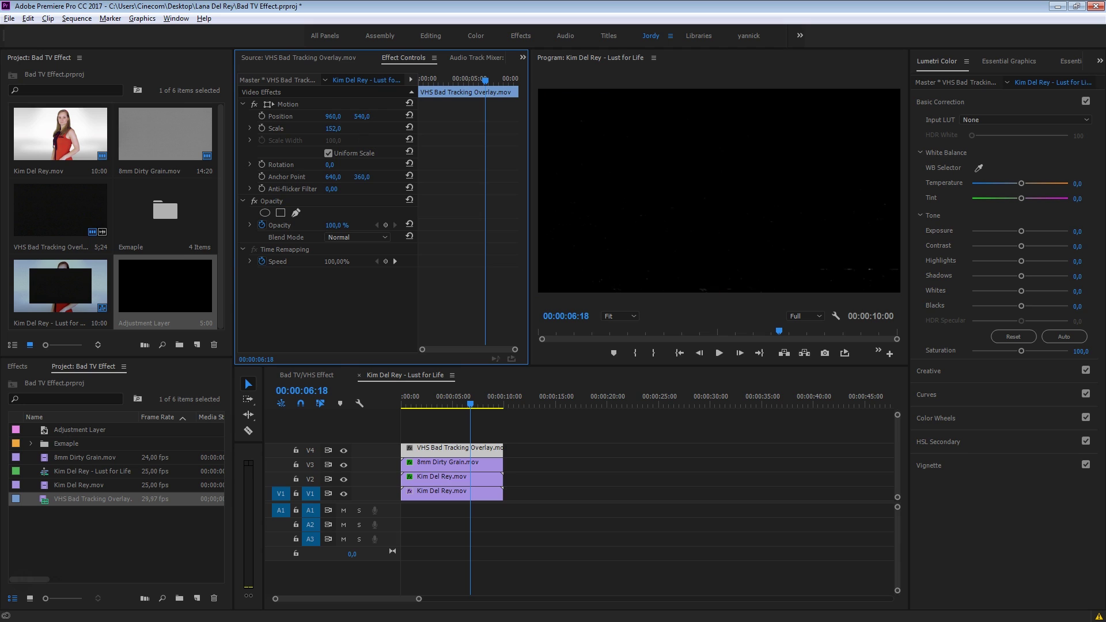
{"action": "left_click", "coordinate": [340, 140]}
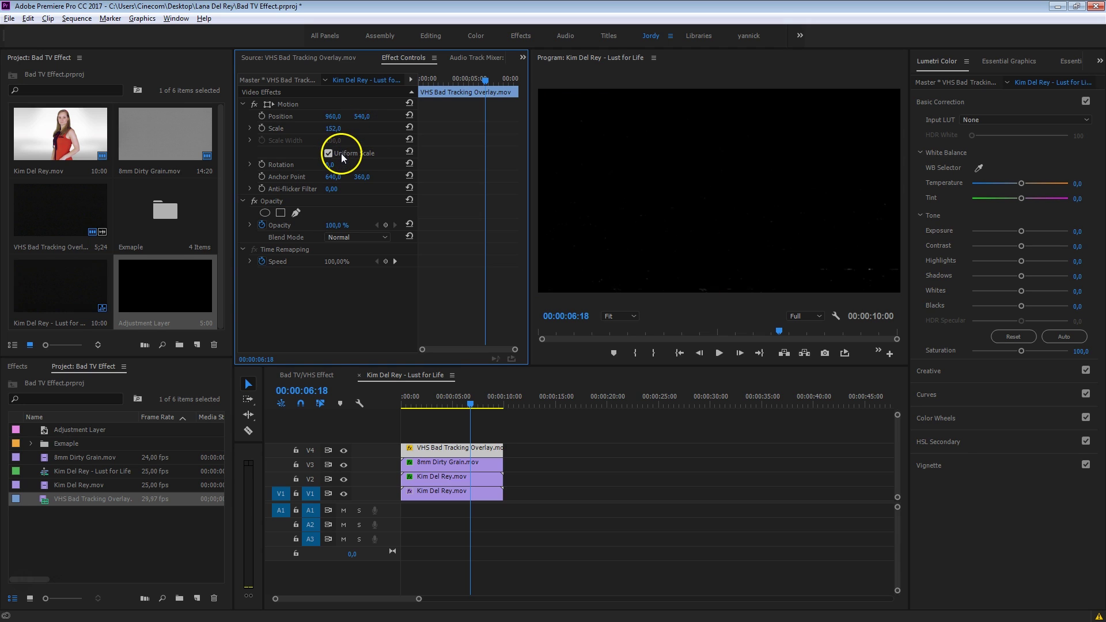
{"action": "left_click", "coordinate": [370, 238]}
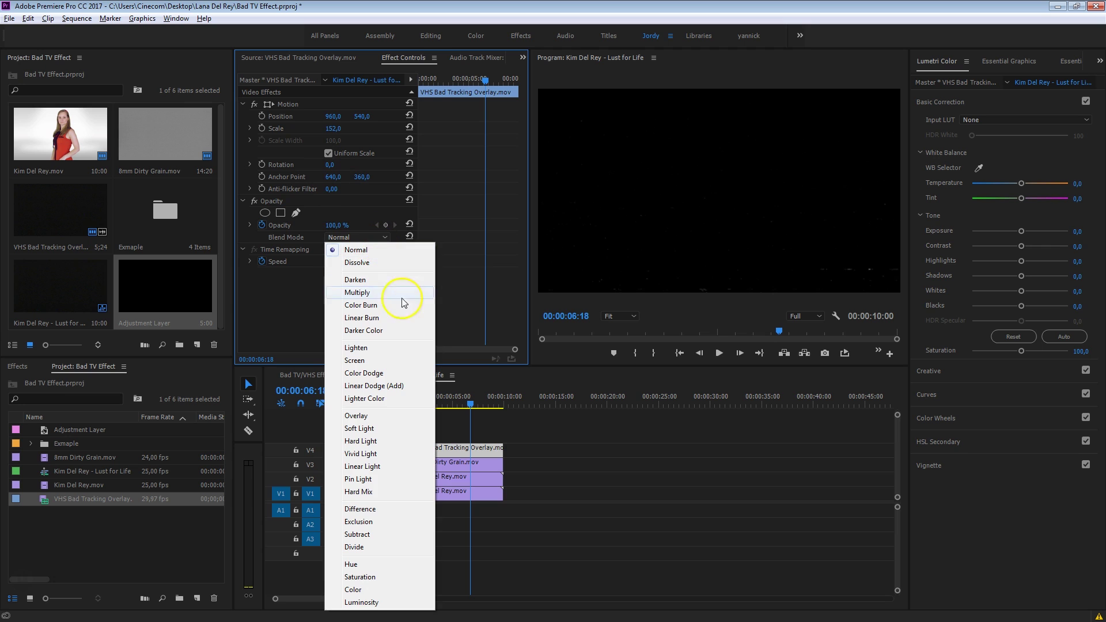
{"action": "left_click", "coordinate": [411, 385]}
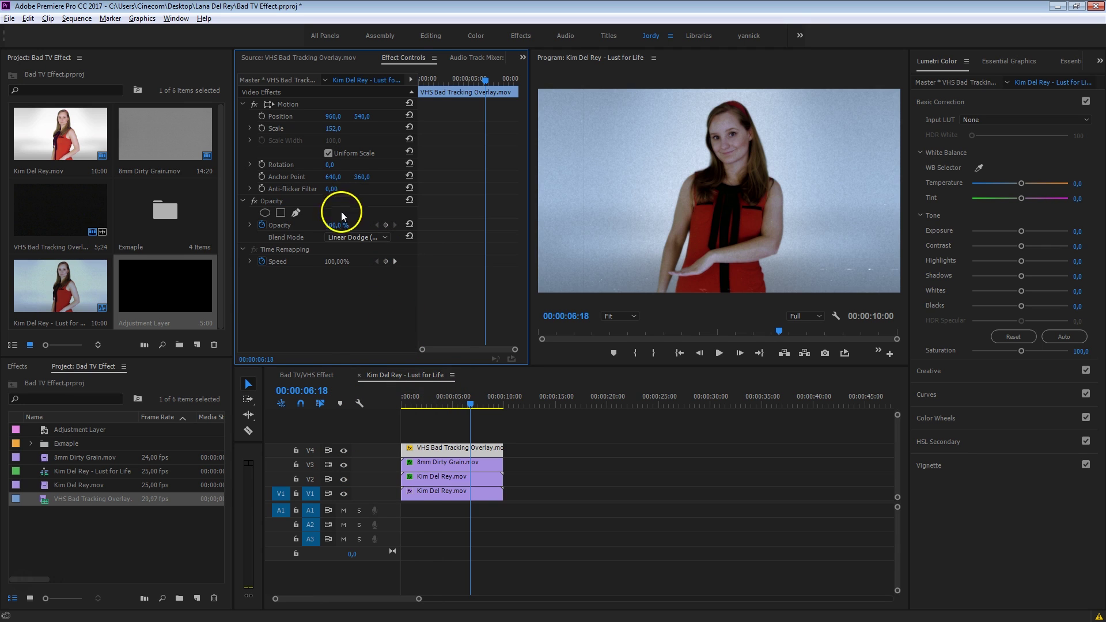
Set the tracking overlay's opacity to 70% at 00:00:03:10, and play the sequence from about five seconds to check it.
{"action": "left_click", "coordinate": [432, 404]}
{"action": "left_click_drag", "start_coordinate": [434, 405], "coordinate": [438, 410]}
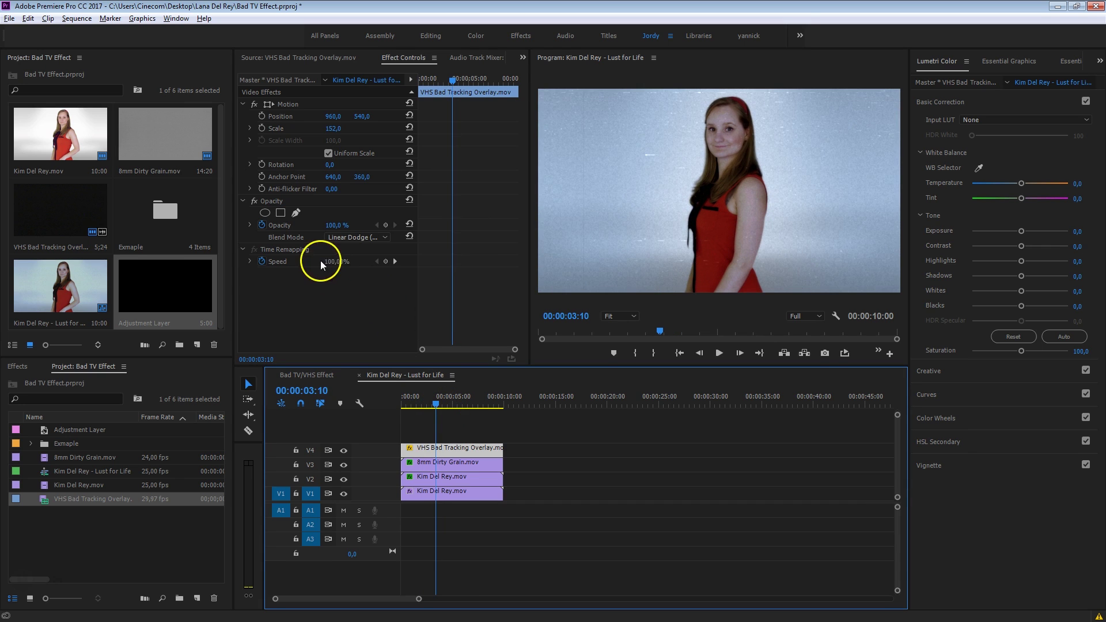
{"action": "left_click", "coordinate": [332, 225]}
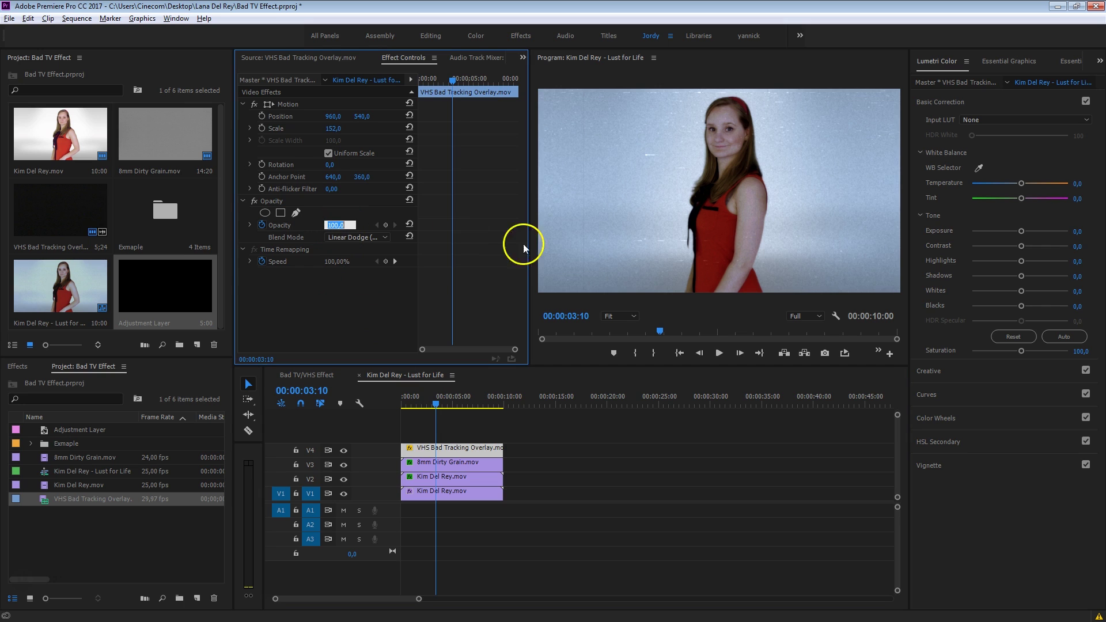
{"action": "type", "text": "70"}
{"action": "key", "text": "Return"}
{"action": "key", "text": "Right"}
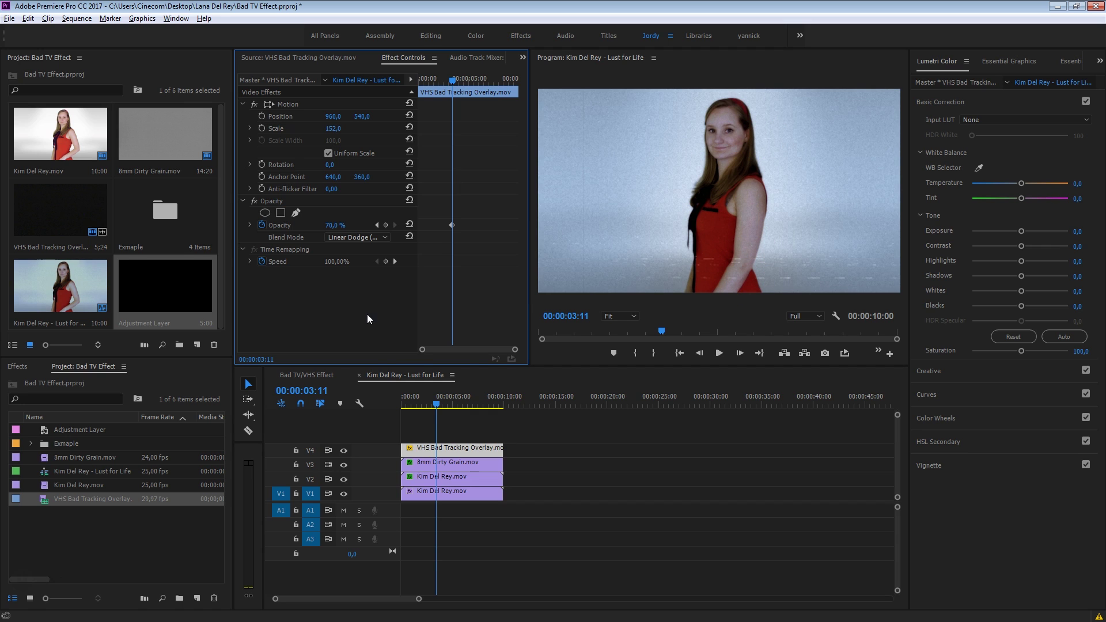
{"action": "left_click", "coordinate": [451, 402]}
{"action": "key", "text": "space"}
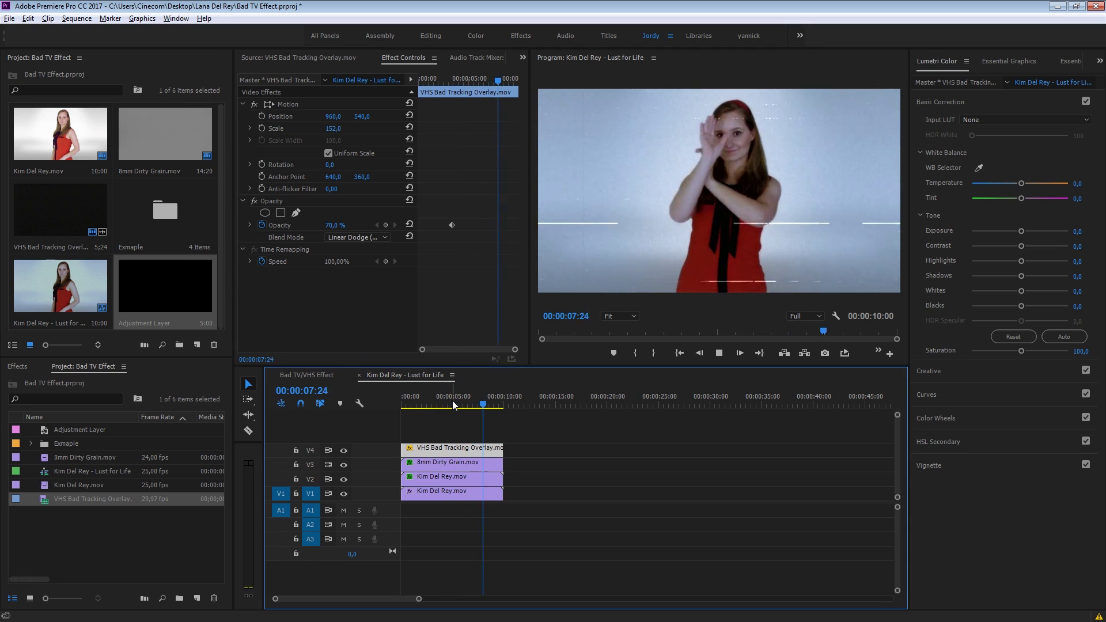
{"action": "key", "text": "space"}
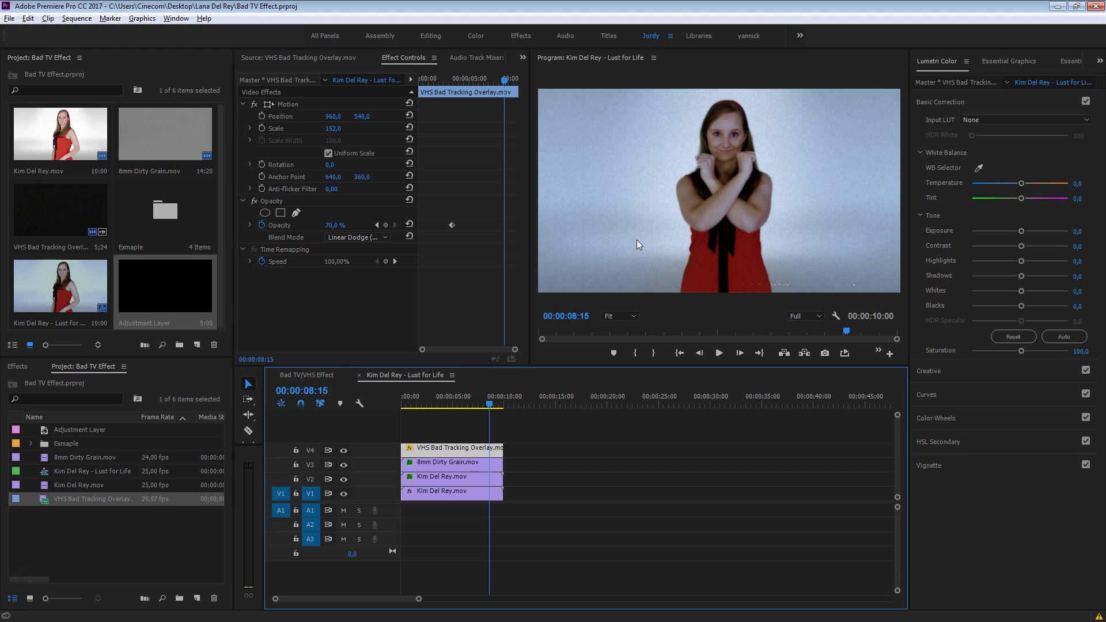
Create a new 1920 by 1080 title at 25 fps named Border.
{"action": "left_click", "coordinate": [620, 447]}
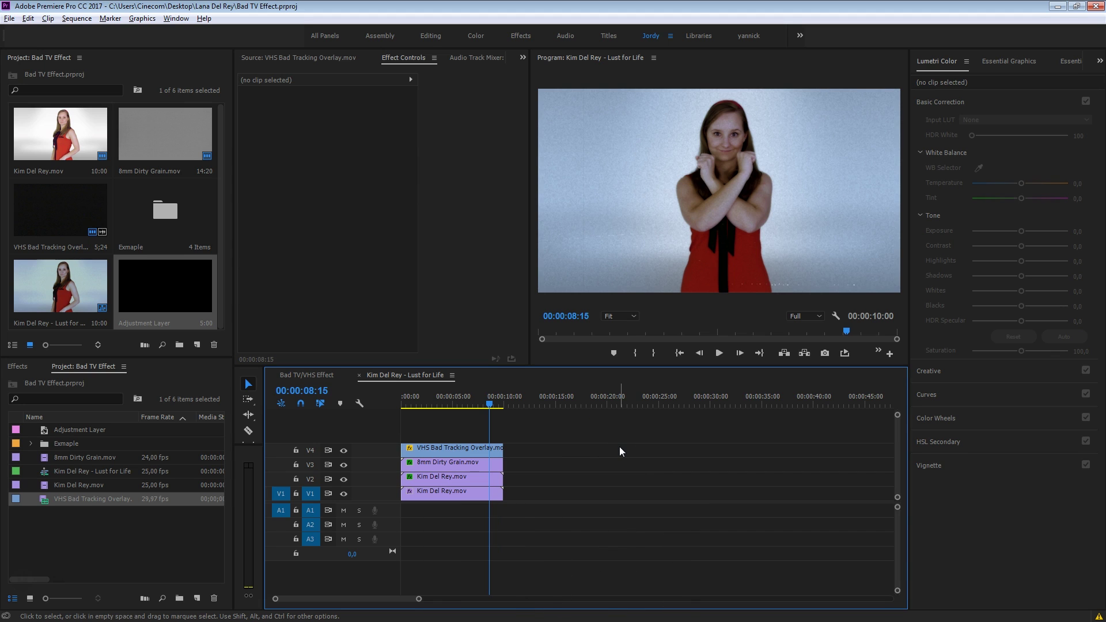
{"action": "key", "text": "ctrl+t"}
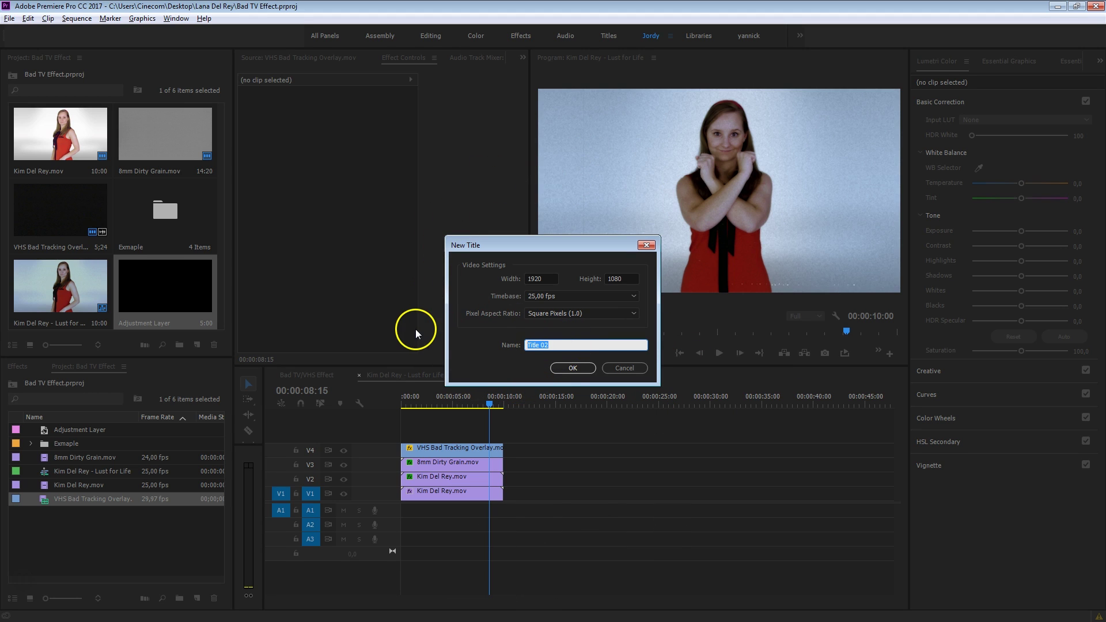
{"action": "type", "text": "Border"}
{"action": "left_click", "coordinate": [573, 368]}
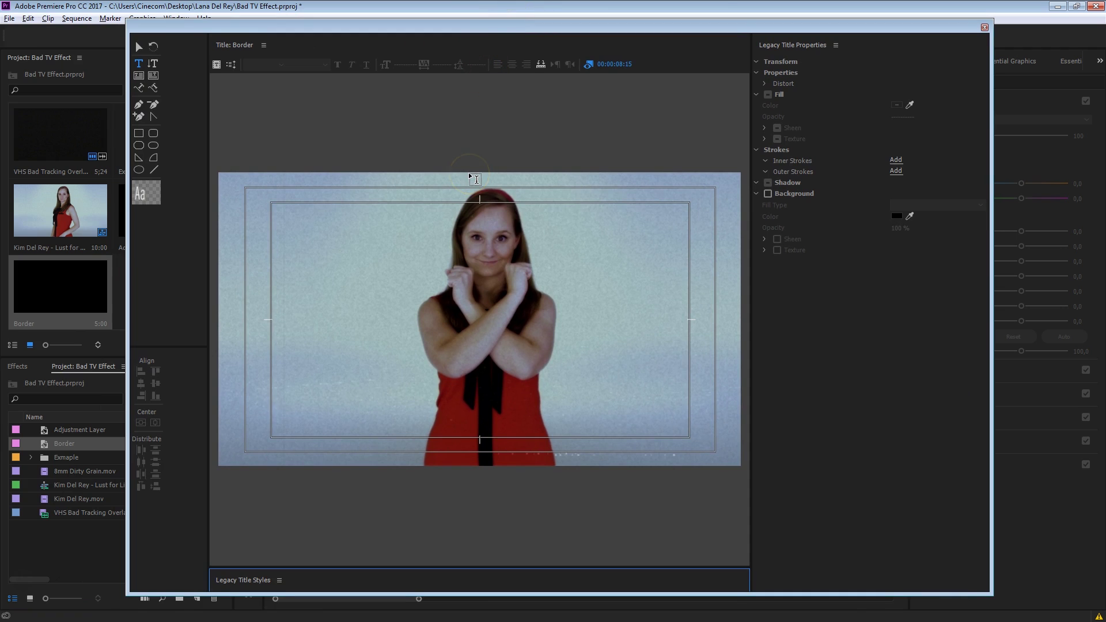
Draw an unfilled rounded corner rectangle of about 1912 by 1087 over the whole title frame, with a fillet size of 4%.
{"action": "left_click", "coordinate": [153, 134]}
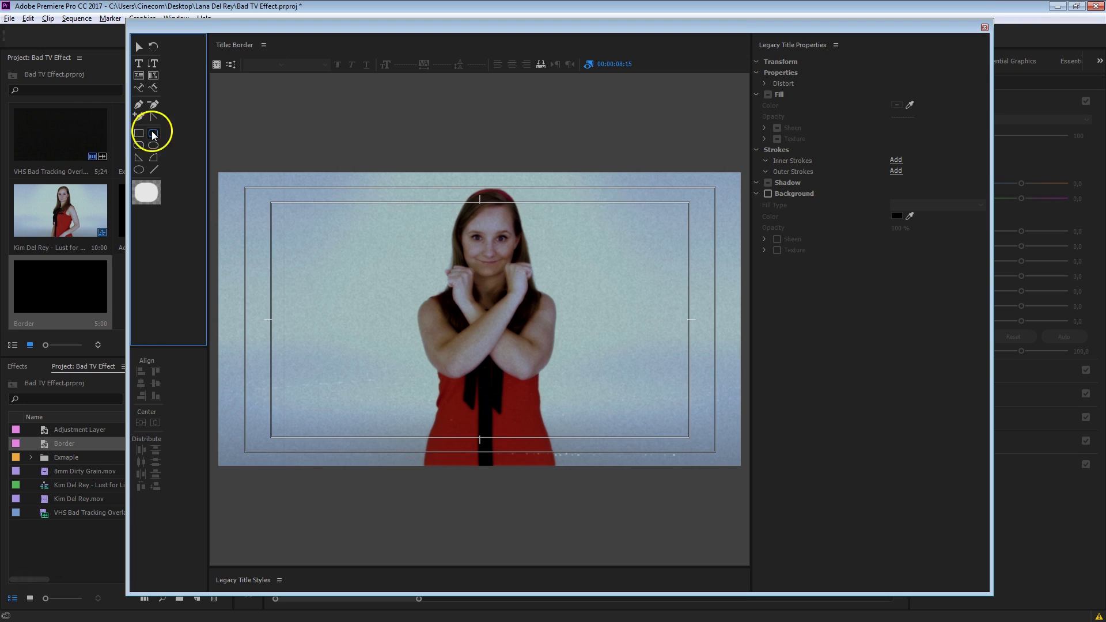
{"action": "mouse_move", "coordinate": [217, 170]}
{"action": "left_mouse_down"}
{"action": "mouse_move", "coordinate": [736, 486]}
{"action": "mouse_move", "coordinate": [737, 464]}
{"action": "left_mouse_up"}
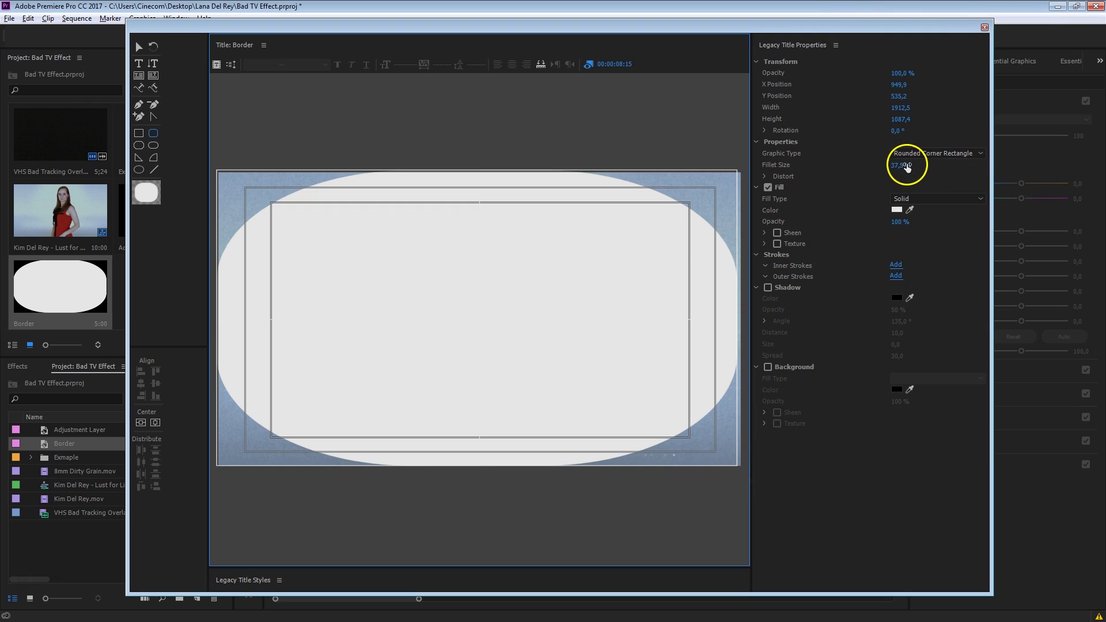
{"action": "left_click_drag", "start_coordinate": [903, 168], "coordinate": [869, 167]}
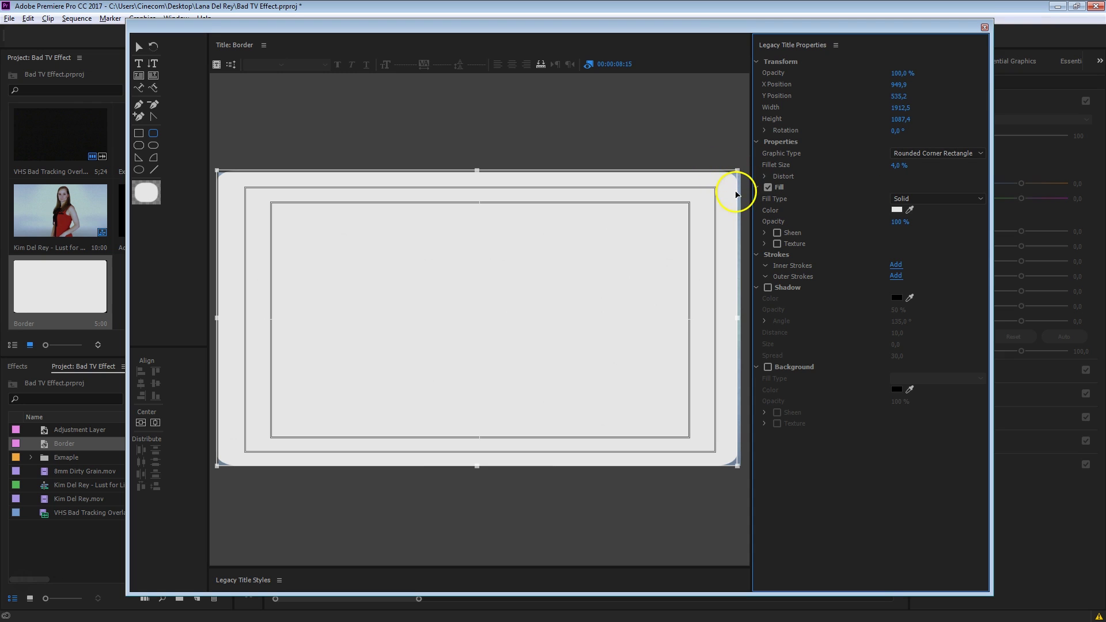
{"action": "left_click", "coordinate": [768, 186]}
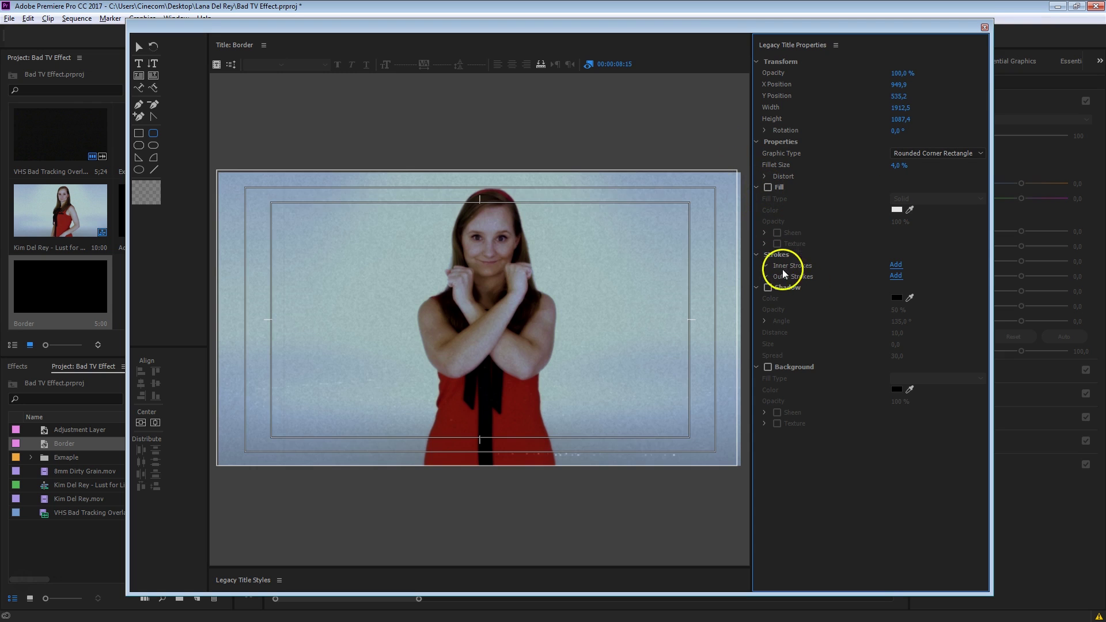
Add a solid black outer stroke of size 88 to the rounded rectangle and resize the shape to about 1868 by 1044.
{"action": "left_click", "coordinate": [896, 276]}
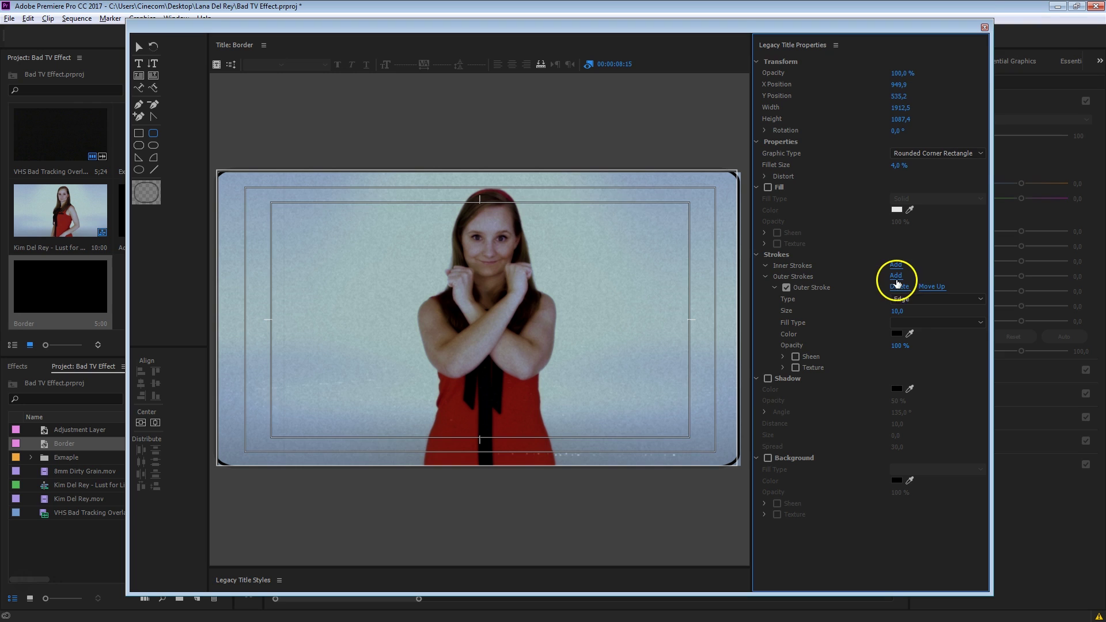
{"action": "left_click_drag", "start_coordinate": [897, 311], "coordinate": [950, 306]}
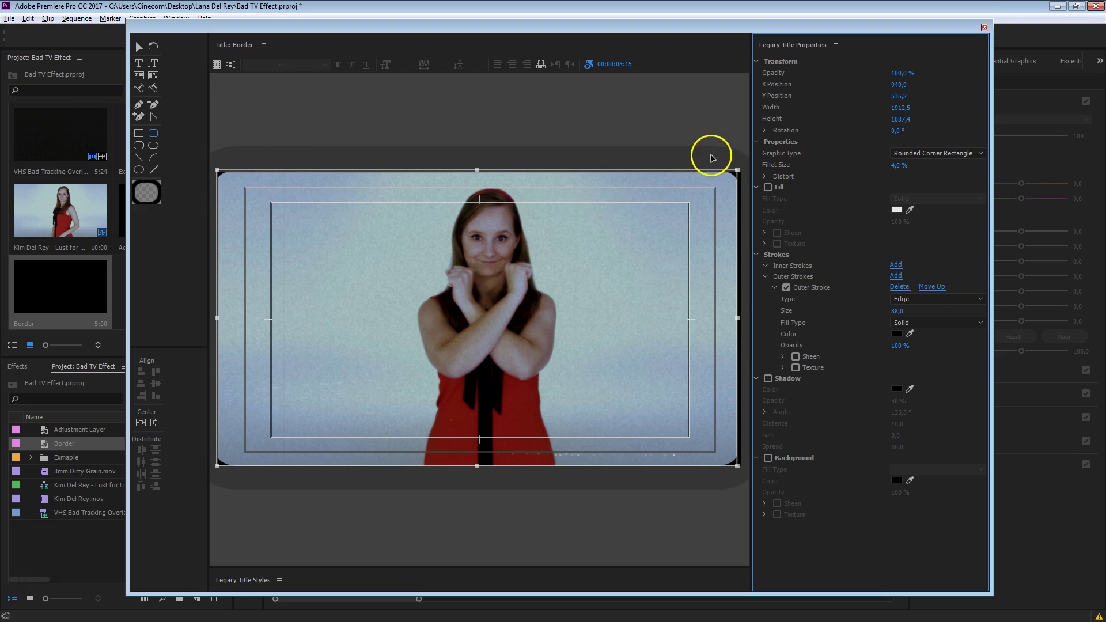
{"action": "left_click", "coordinate": [140, 47]}
{"action": "left_click_drag", "start_coordinate": [736, 171], "coordinate": [724, 179]}
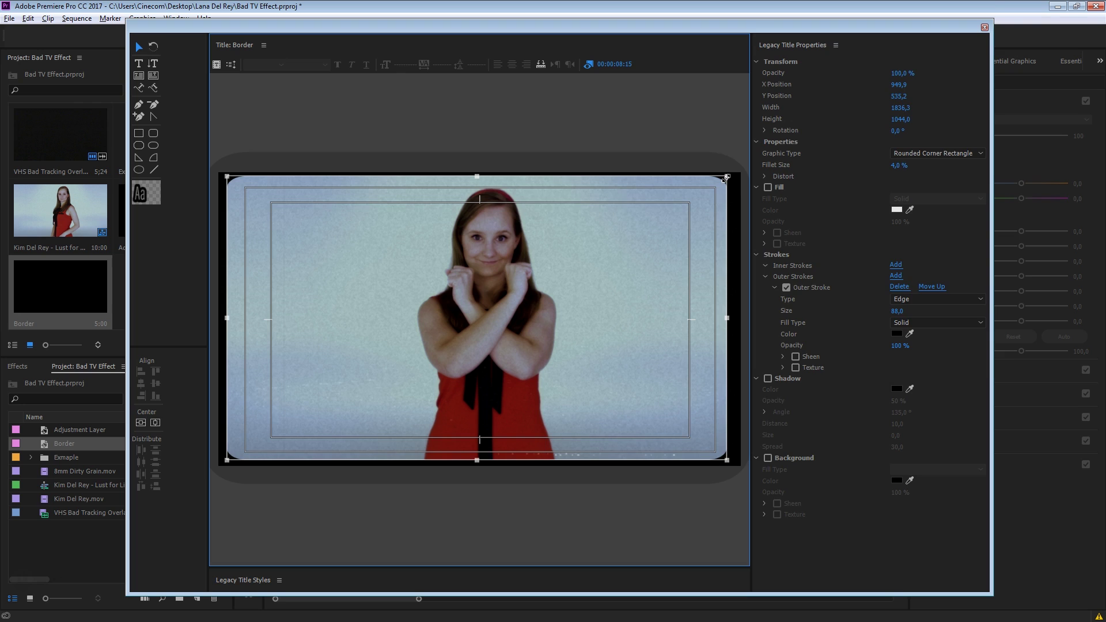
{"action": "left_click", "coordinate": [719, 129]}
{"action": "left_click", "coordinate": [731, 197]}
{"action": "left_click_drag", "start_coordinate": [728, 321], "coordinate": [732, 321]}
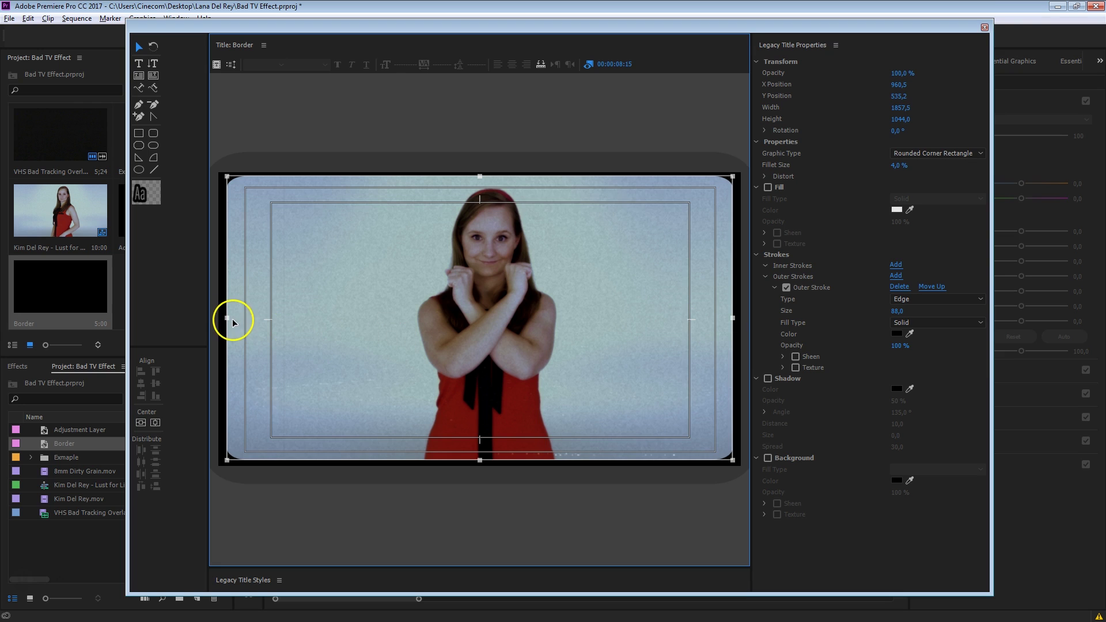
{"action": "left_click_drag", "start_coordinate": [227, 318], "coordinate": [224, 319]}
{"action": "left_click", "coordinate": [444, 95]}
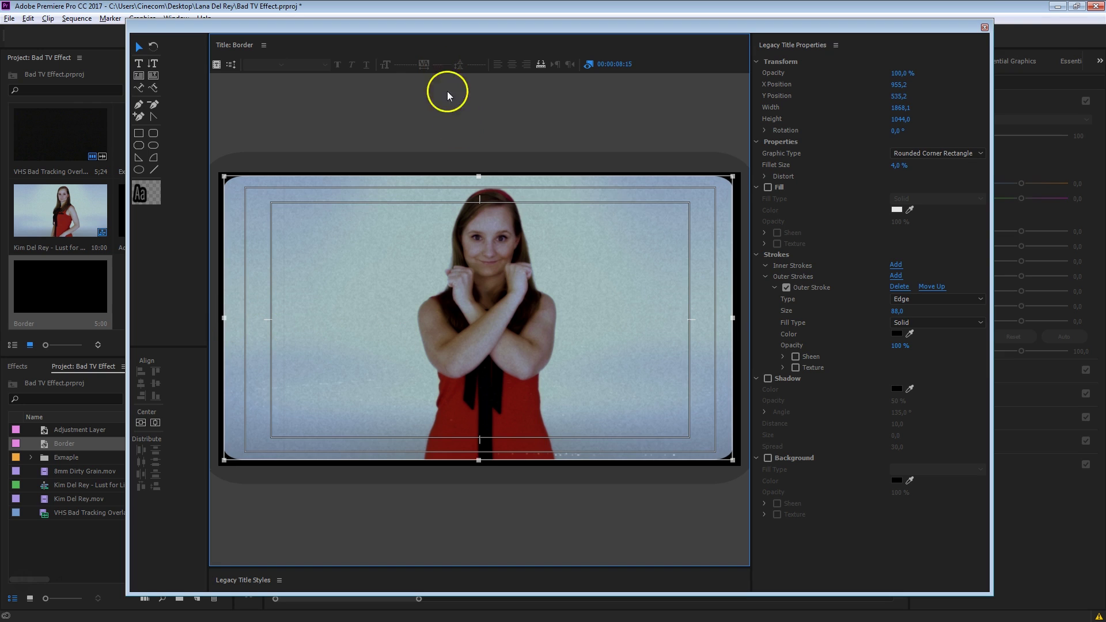
{"action": "left_click", "coordinate": [985, 27]}
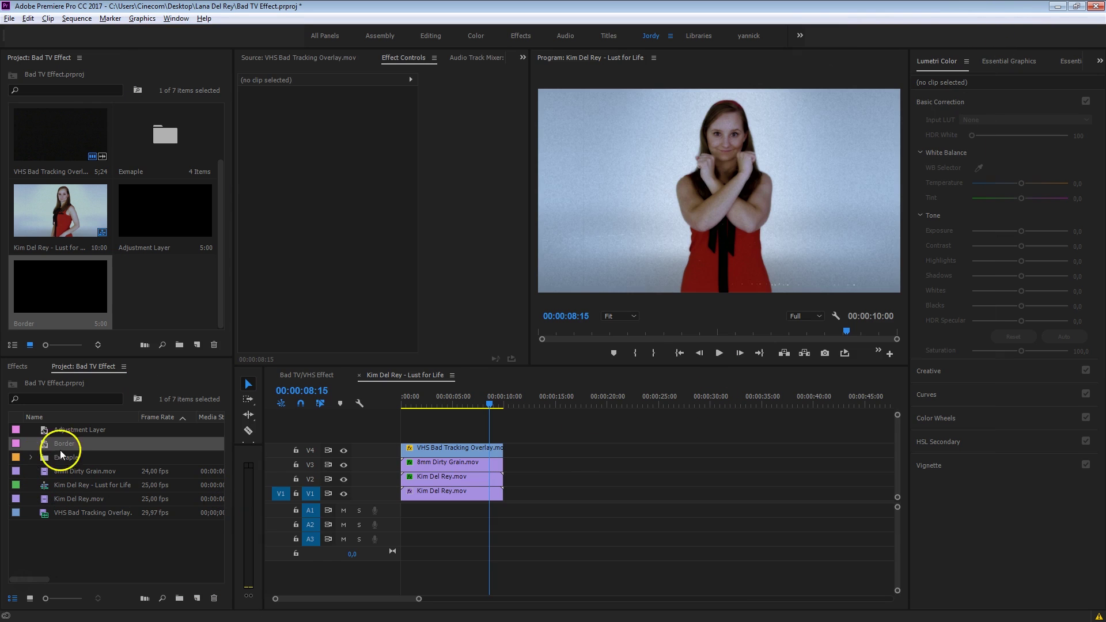
Place the Border title on V5 over the whole sequence and give it a Gaussian Blur with blurriness 9.7 and repeated edge pixels.
{"action": "left_click_drag", "start_coordinate": [45, 449], "coordinate": [503, 433]}
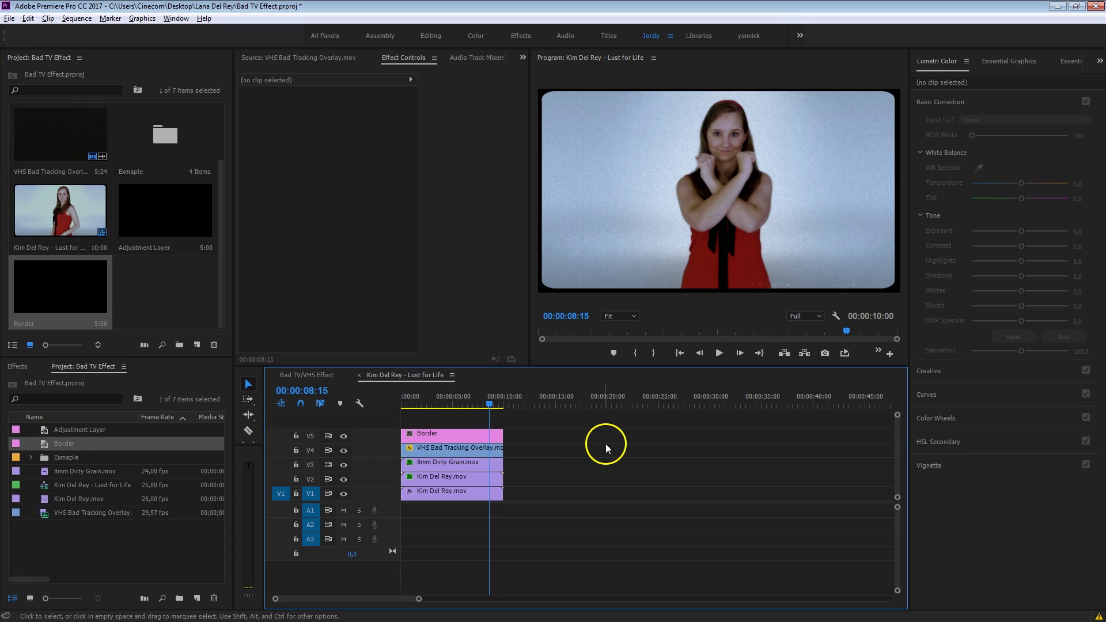
{"action": "left_click", "coordinate": [427, 436]}
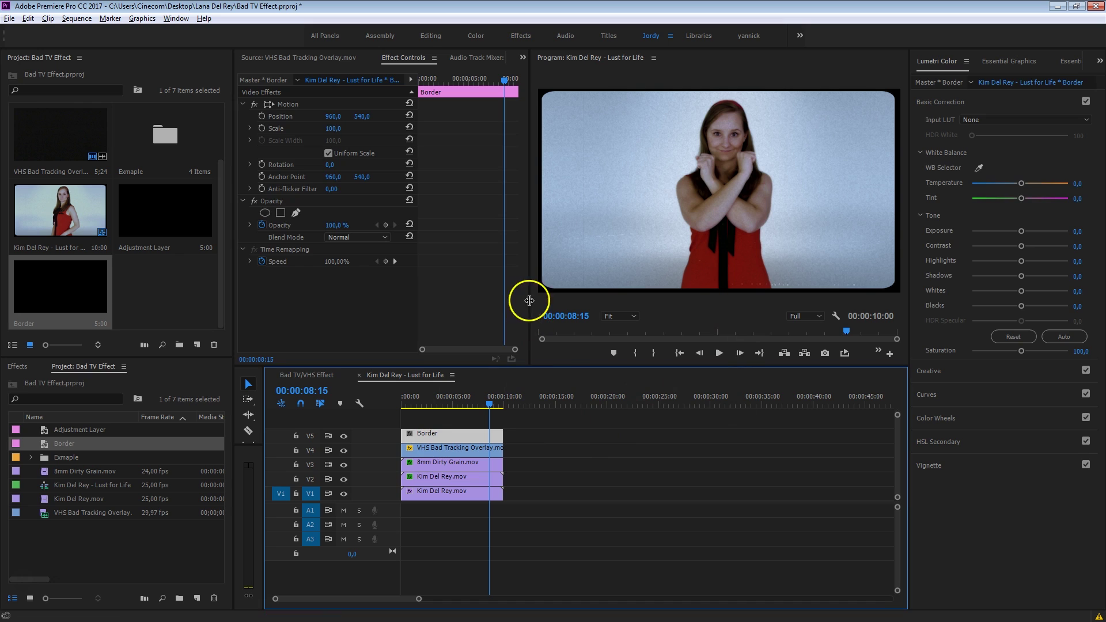
{"action": "left_click", "coordinate": [18, 366]}
{"action": "left_click", "coordinate": [42, 382]}
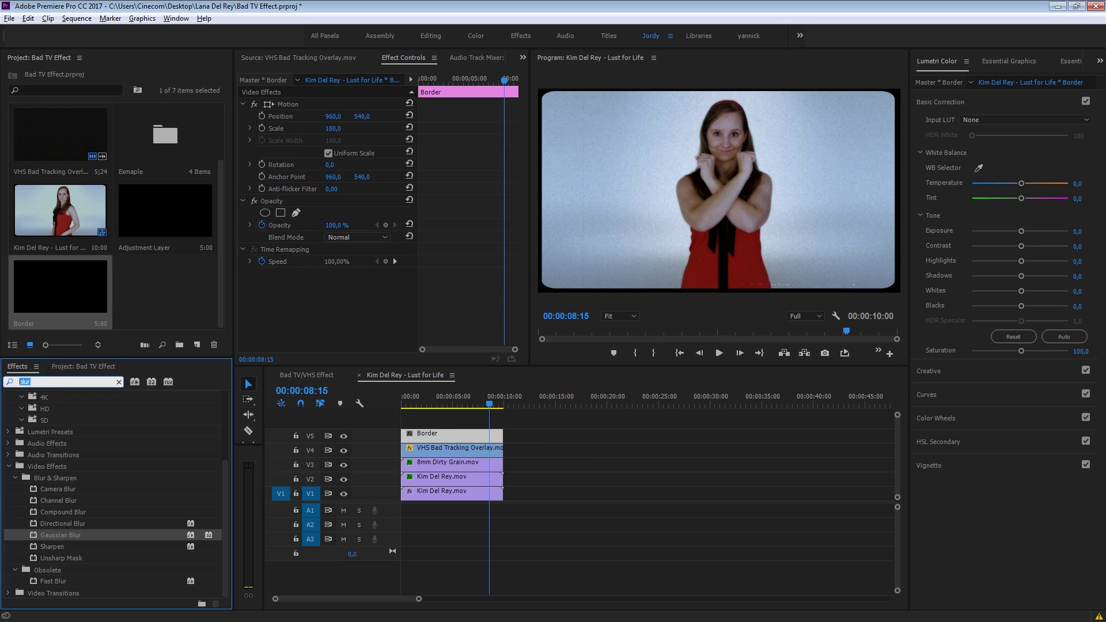
{"action": "type", "text": "blur"}
{"action": "left_click_drag", "start_coordinate": [57, 535], "coordinate": [429, 435]}
{"action": "left_click_drag", "start_coordinate": [330, 297], "coordinate": [388, 295]}
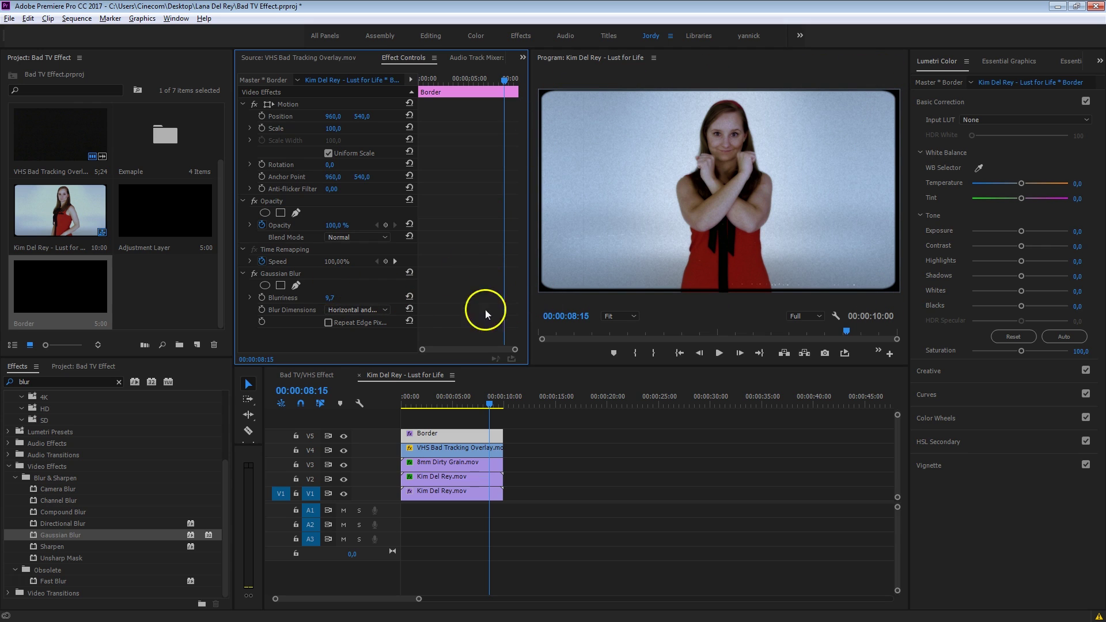
{"action": "left_click", "coordinate": [327, 323]}
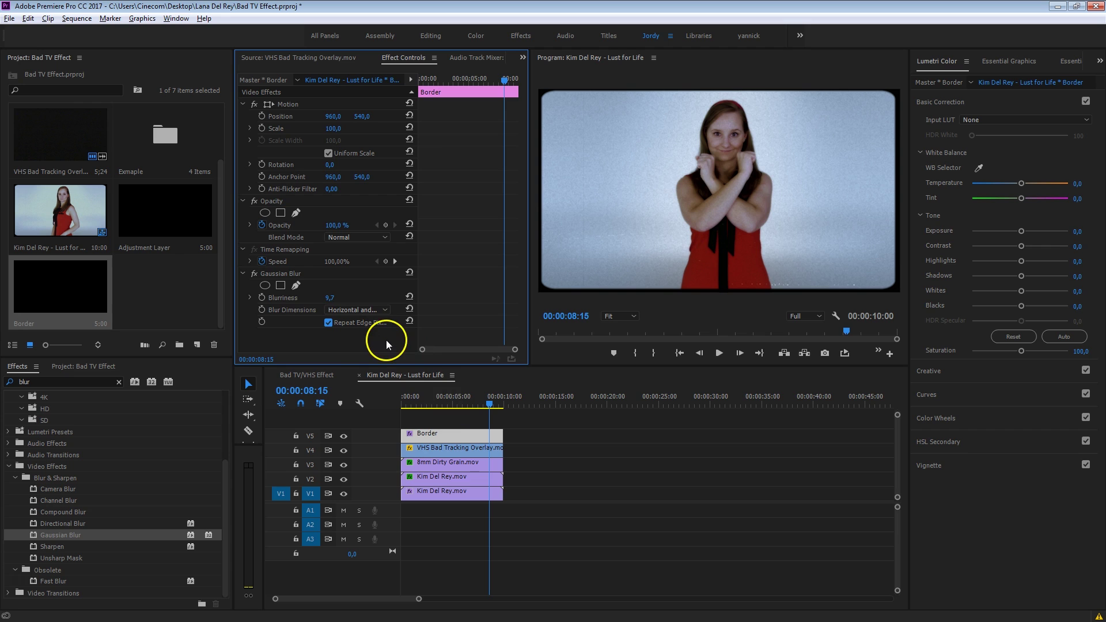
Duplicate the Border clip onto V6 and set the lower Border clip's scale to 98.7 and its opacity to 49% at 00:00:08:15.
{"action": "left_click_drag", "start_coordinate": [450, 436], "coordinate": [448, 419]}
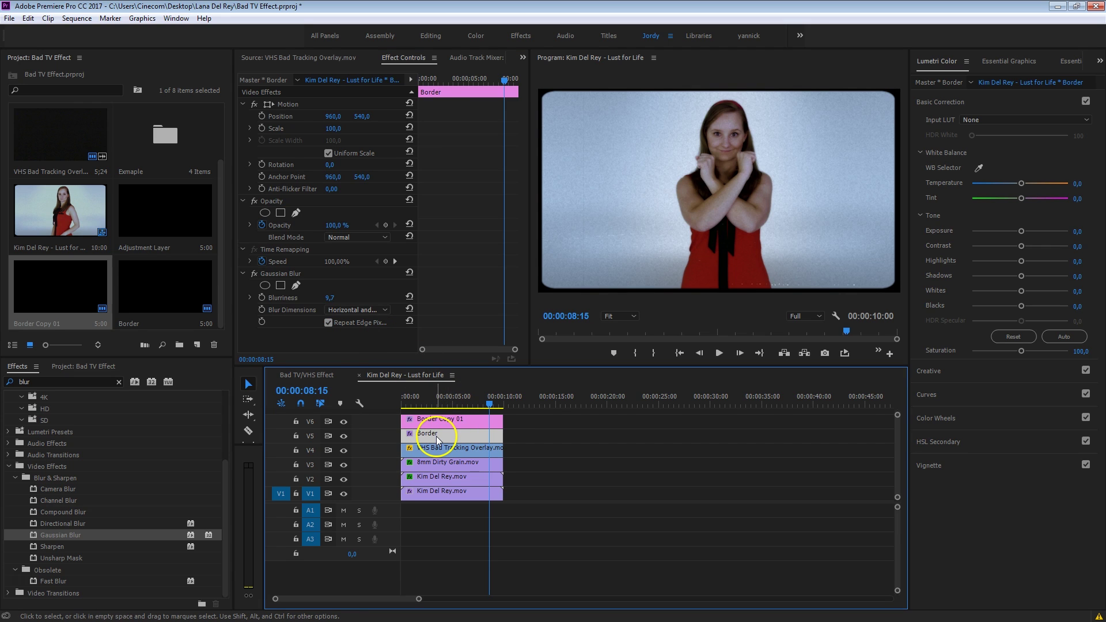
{"action": "left_click_drag", "start_coordinate": [333, 128], "coordinate": [323, 128]}
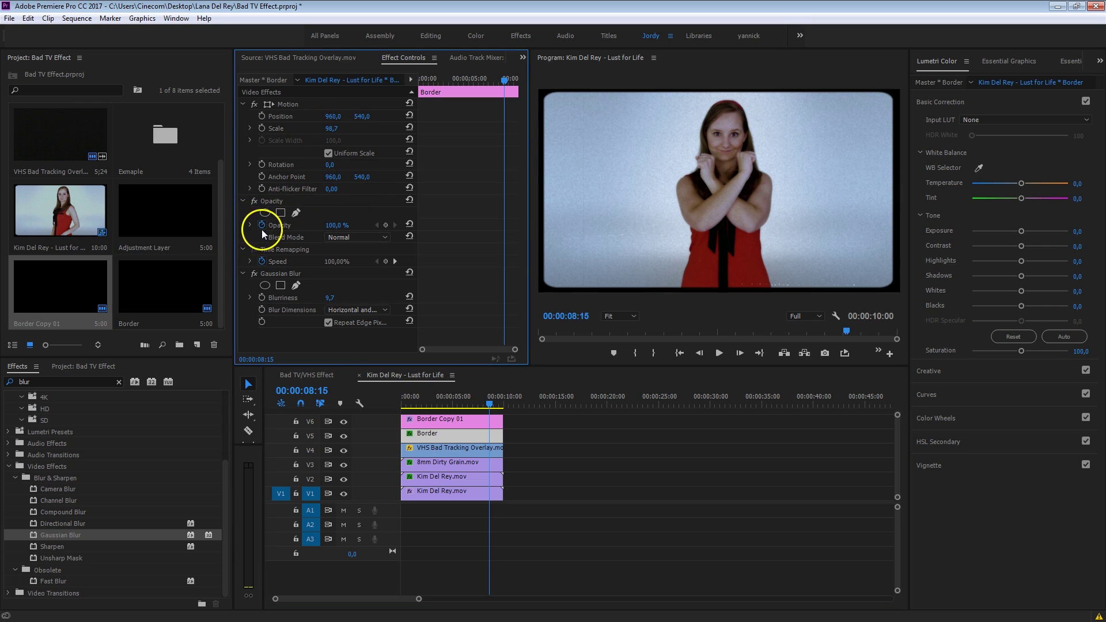
{"action": "left_click_drag", "start_coordinate": [343, 230], "coordinate": [309, 224]}
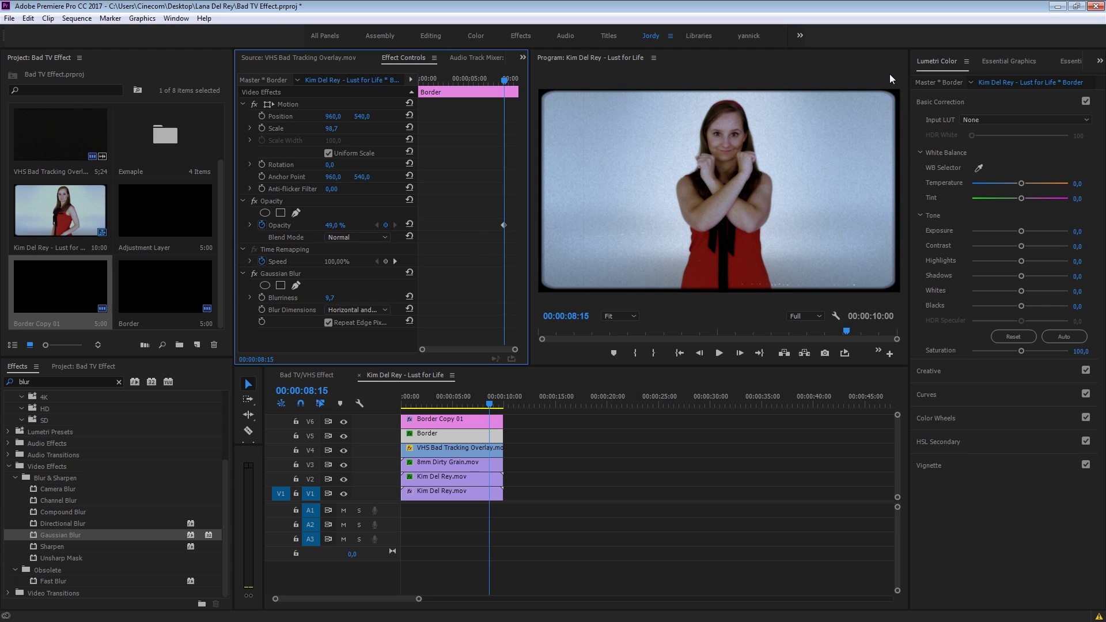
{"action": "left_click", "coordinate": [562, 437]}
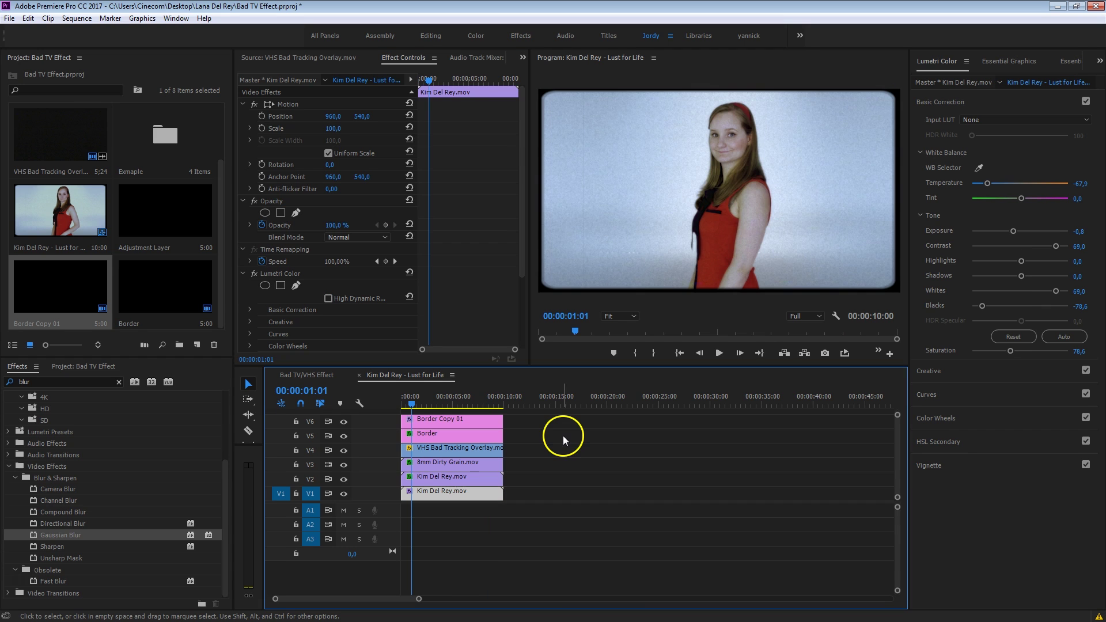
{"action": "mouse_move", "coordinate": [461, 395]}
{"action": "left_mouse_down"}
{"action": "mouse_move", "coordinate": [440, 395]}
{"action": "mouse_move", "coordinate": [467, 409]}
{"action": "left_mouse_up"}
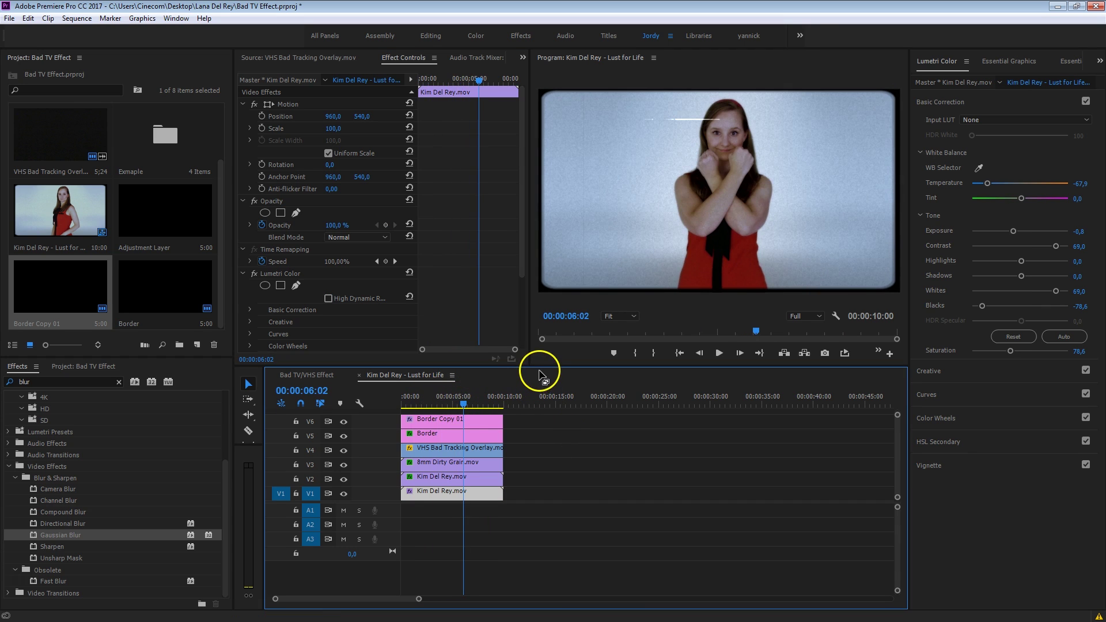
Draw a filled rectangle across the full width of the picture's lower edge at 00:00:06:02.
{"action": "left_click_drag", "start_coordinate": [539, 366], "coordinate": [548, 317]}
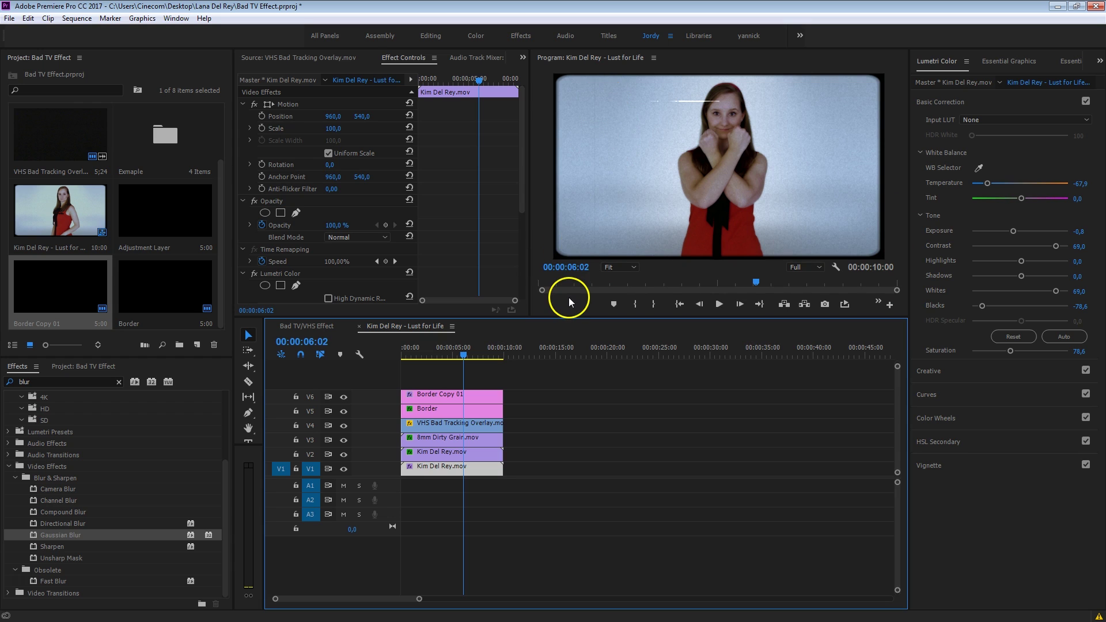
{"action": "left_click", "coordinate": [758, 250]}
{"action": "left_click", "coordinate": [254, 414]}
{"action": "left_click_drag", "start_coordinate": [253, 415], "coordinate": [333, 432]}
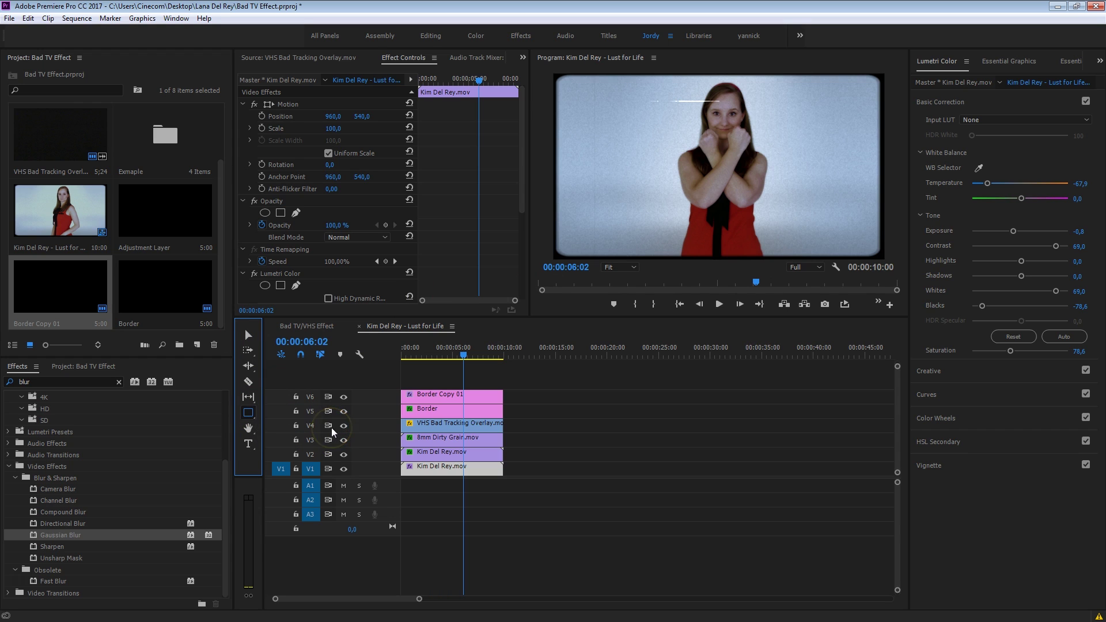
{"action": "left_click", "coordinate": [561, 239]}
{"action": "mouse_move", "coordinate": [554, 242]}
{"action": "left_mouse_down"}
{"action": "mouse_move", "coordinate": [856, 251]}
{"action": "mouse_move", "coordinate": [887, 265]}
{"action": "left_mouse_up"}
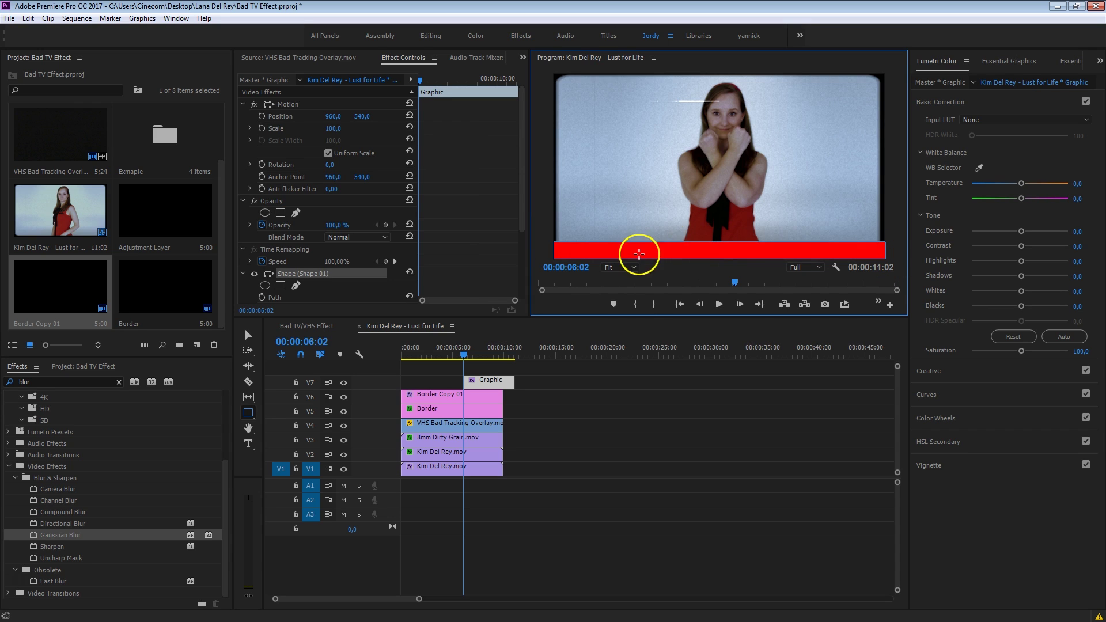
Change the rectangle graphic's fill color to black (000000).
{"action": "left_click", "coordinate": [1013, 64]}
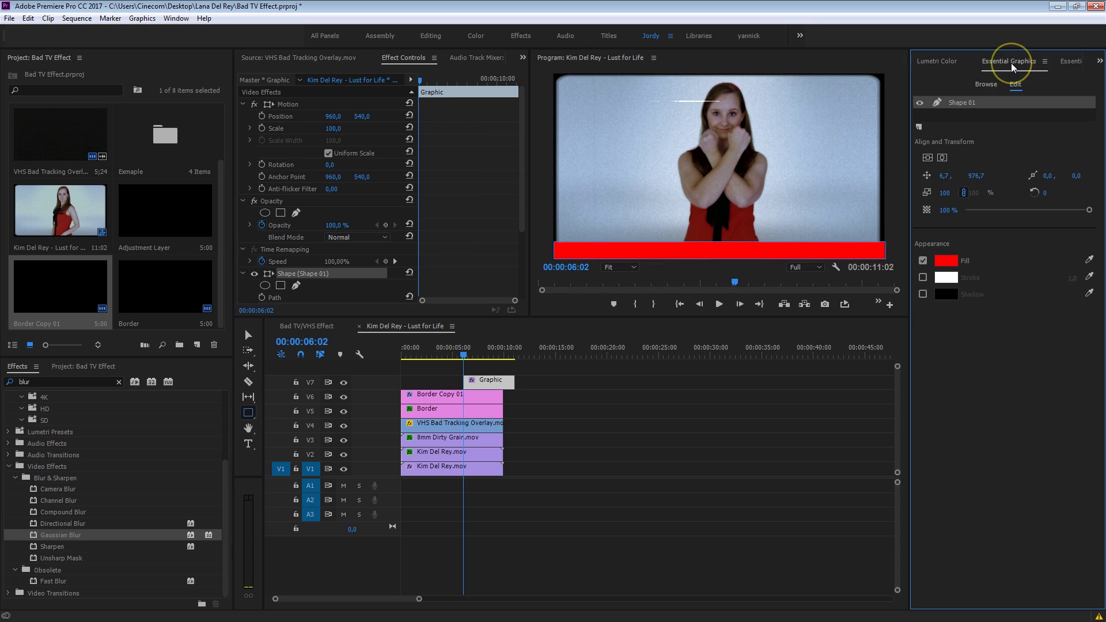
{"action": "left_click", "coordinate": [176, 18]}
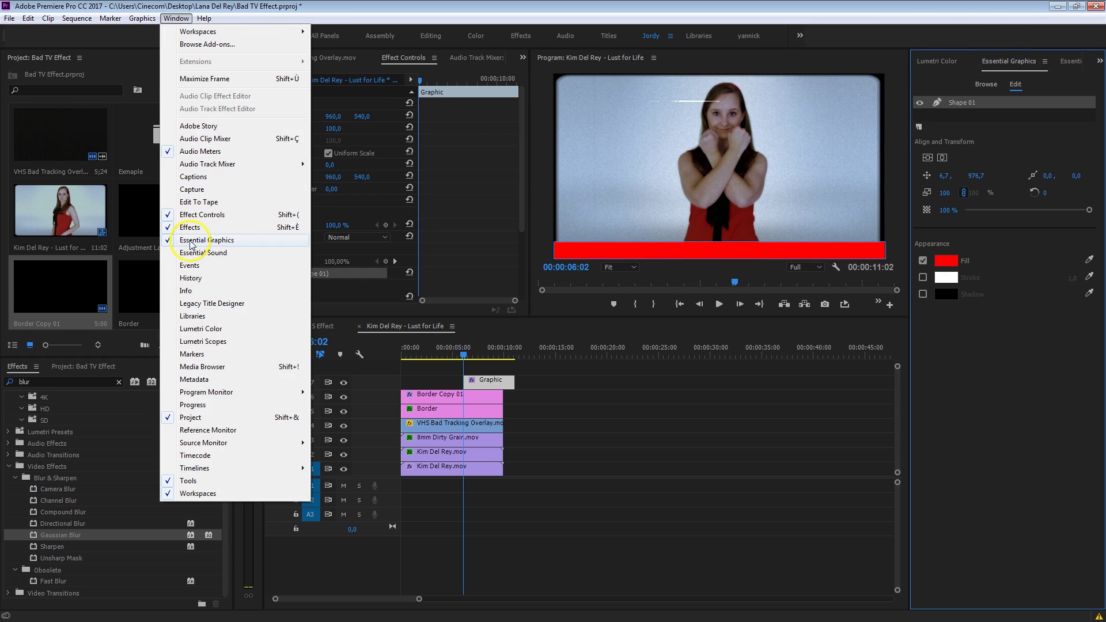
{"action": "left_click", "coordinate": [1037, 403]}
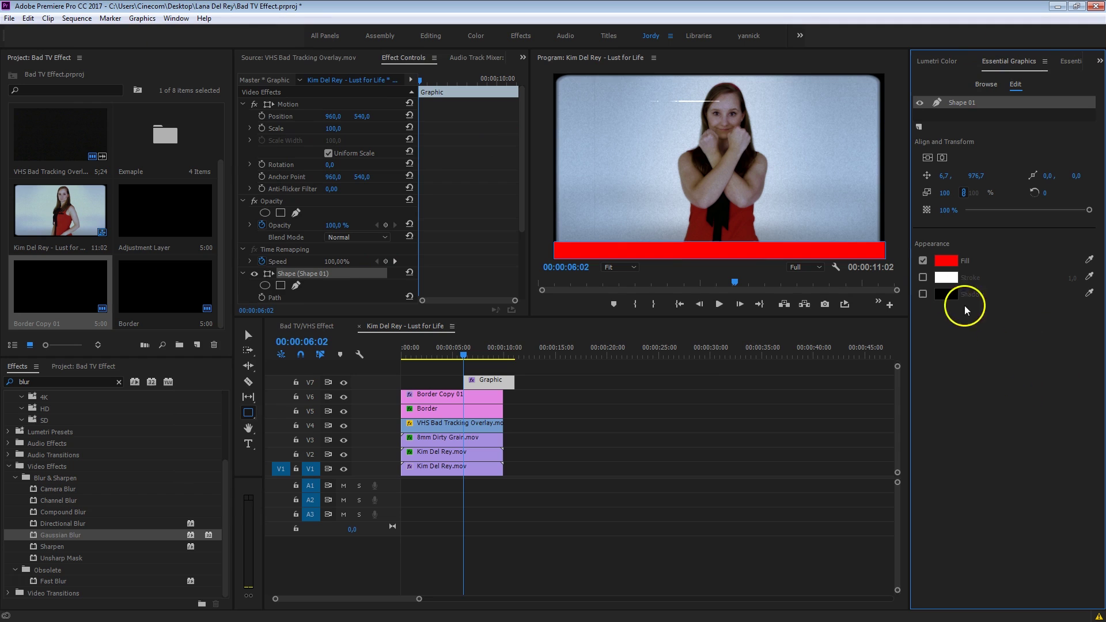
{"action": "left_click", "coordinate": [946, 265]}
{"action": "left_click", "coordinate": [523, 292]}
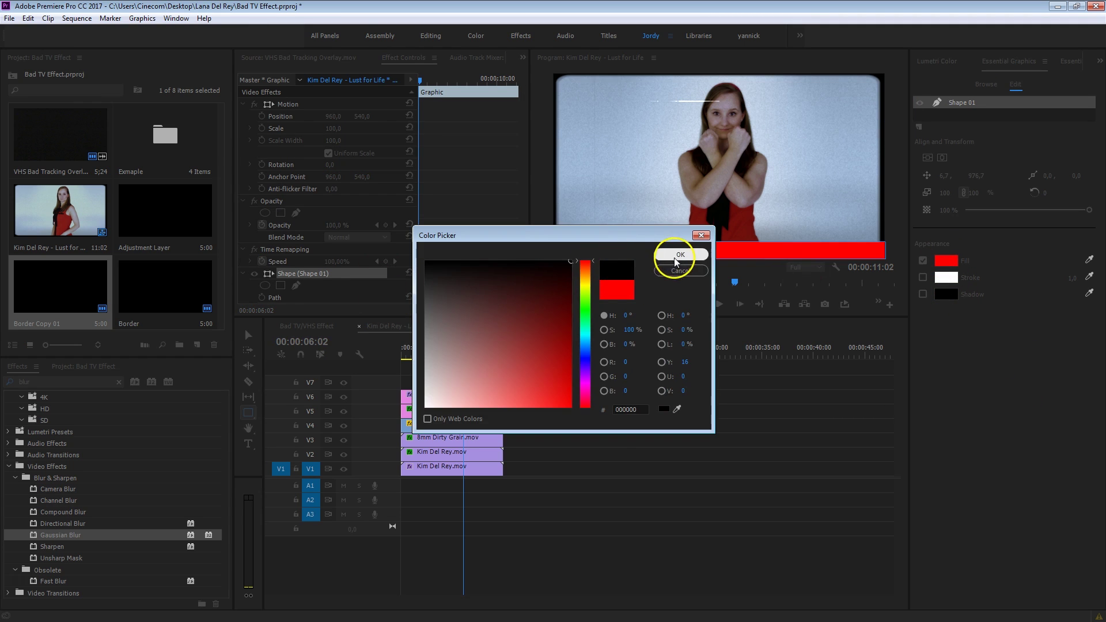
{"action": "left_click", "coordinate": [671, 254]}
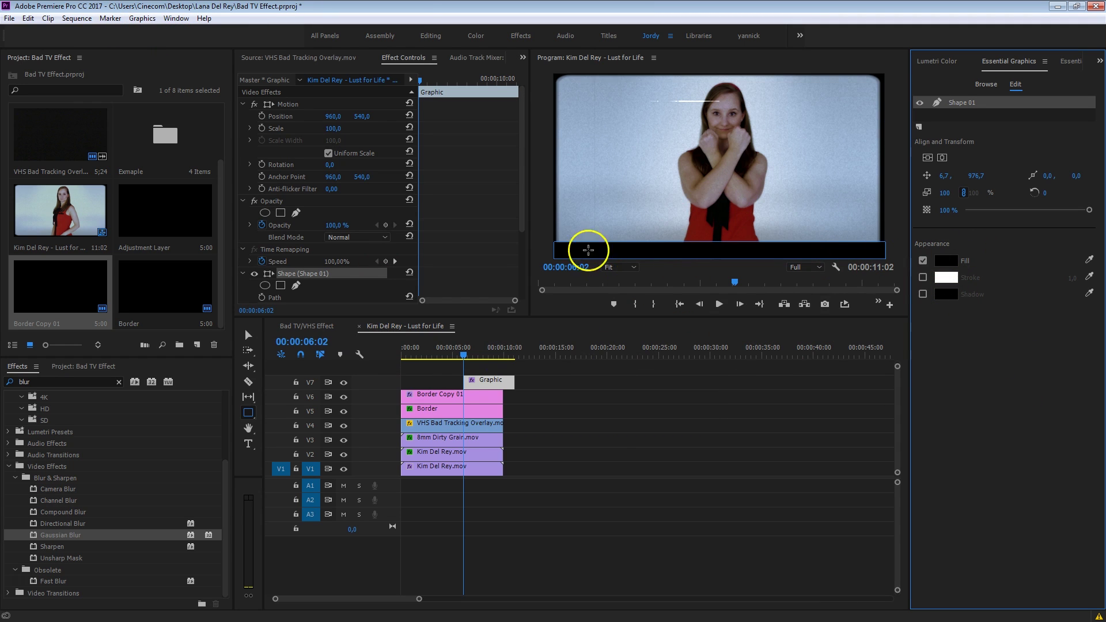
Move the border clips to the tracks above the Graphic clip and set the graphic's opacity to 63%.
{"action": "mouse_move", "coordinate": [420, 383]}
{"action": "left_mouse_down"}
{"action": "mouse_move", "coordinate": [426, 410]}
{"action": "mouse_move", "coordinate": [426, 379]}
{"action": "left_mouse_up"}
{"action": "left_click", "coordinate": [582, 417]}
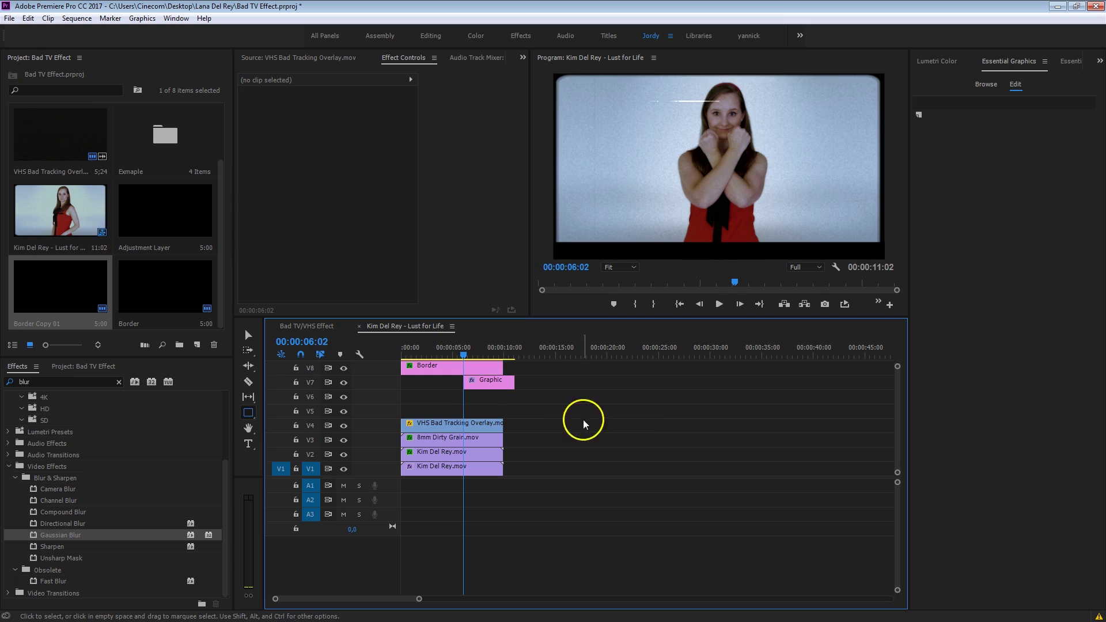
{"action": "left_click", "coordinate": [486, 382]}
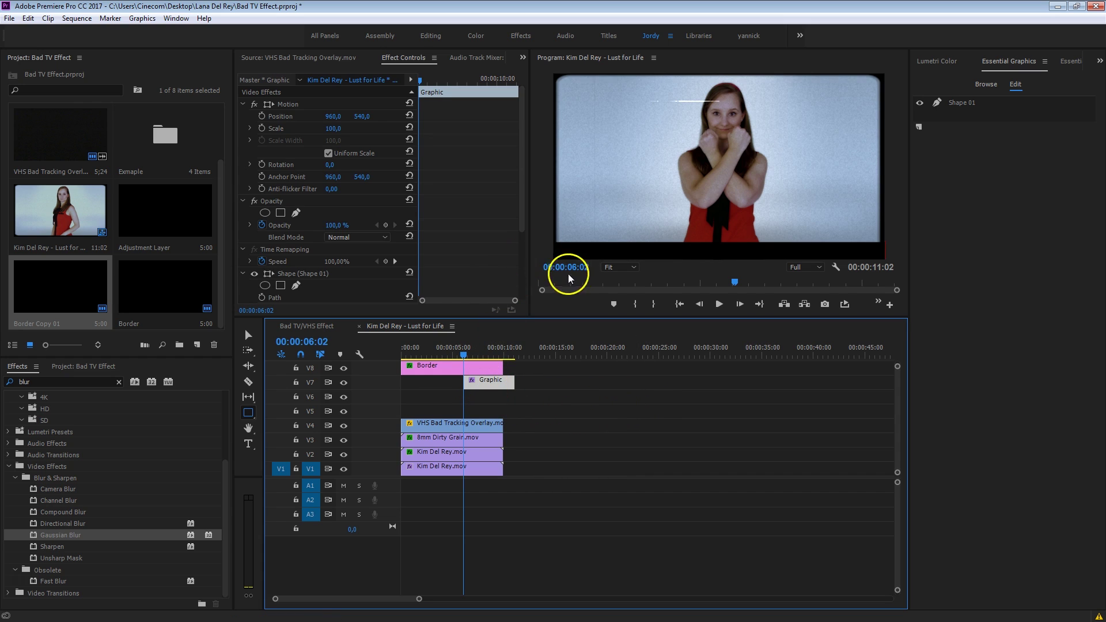
{"action": "mouse_move", "coordinate": [340, 226]}
{"action": "left_mouse_down"}
{"action": "mouse_move", "coordinate": [301, 229]}
{"action": "mouse_move", "coordinate": [339, 222]}
{"action": "left_mouse_up"}
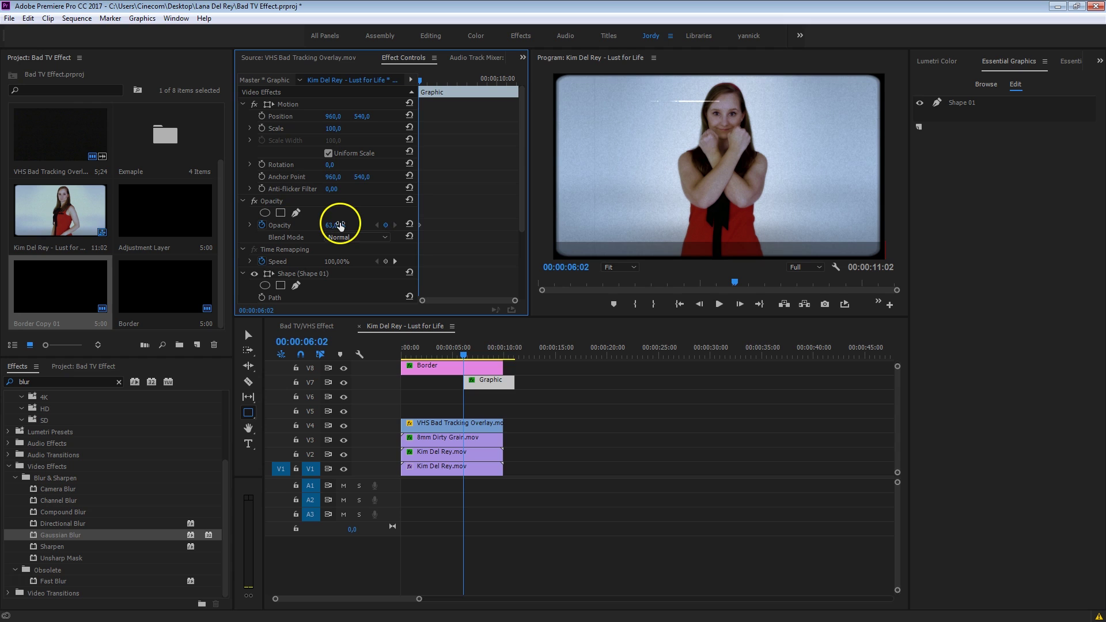
Apply a Gaussian Blur with blurriness 10 to the Graphic clip.
{"action": "left_click_drag", "start_coordinate": [33, 542], "coordinate": [494, 382]}
{"action": "scroll", "coordinate": [477, 248], "scroll_direction": "down", "scroll_amount": 1}
{"action": "left_click_drag", "start_coordinate": [332, 260], "coordinate": [381, 265]}
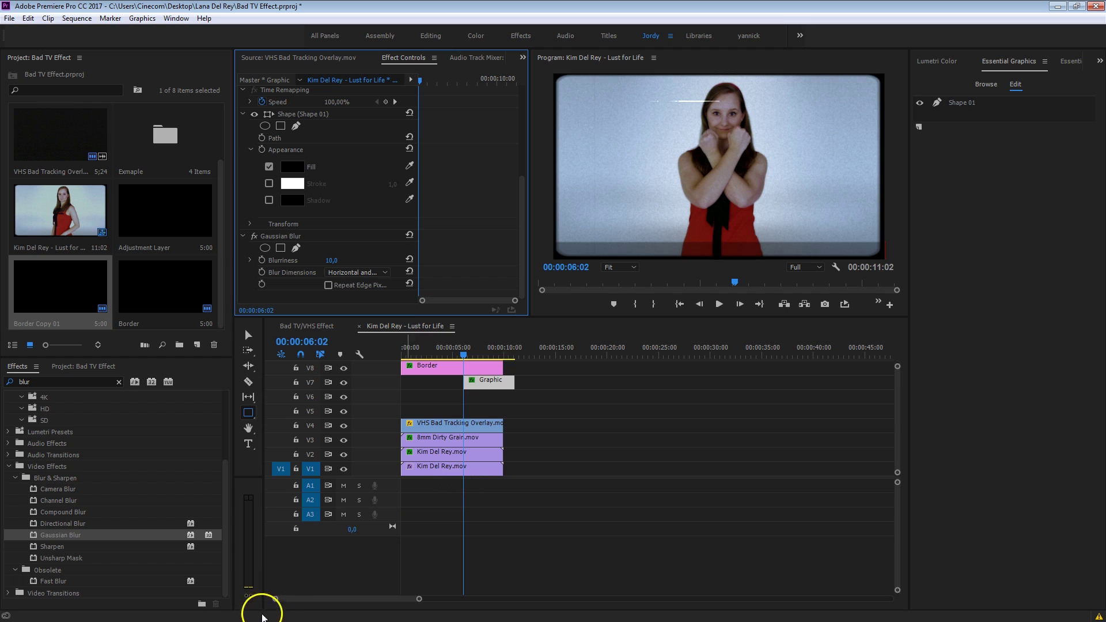
Trim the Graphic clip to a single frame and move it onto V6 at about 20 frames into the sequence.
{"action": "left_click_drag", "start_coordinate": [275, 599], "coordinate": [308, 599]}
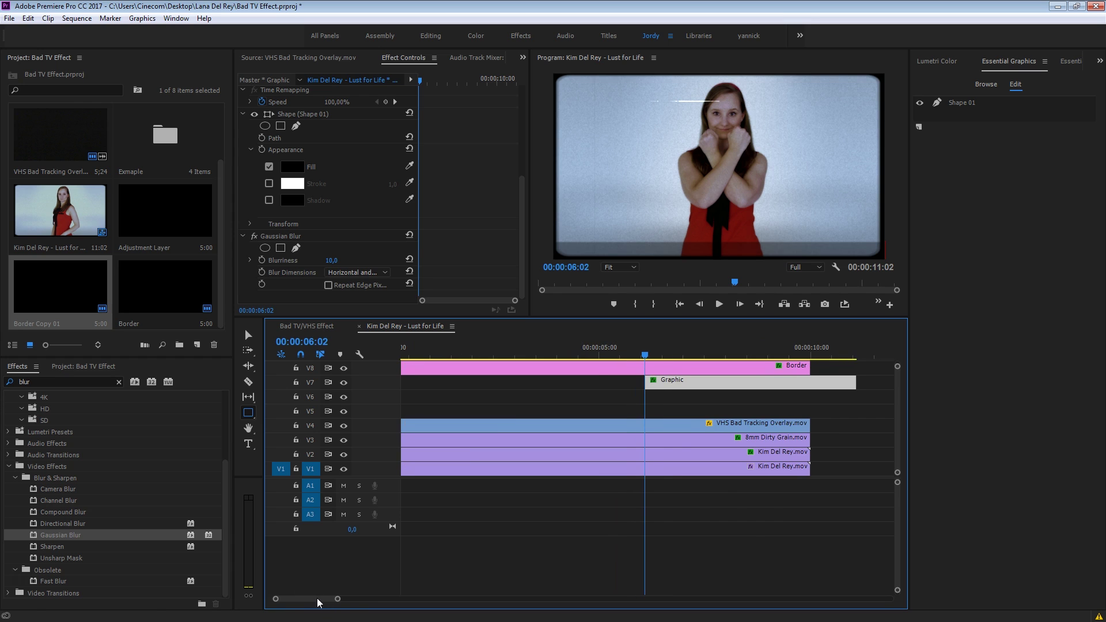
{"action": "left_click_drag", "start_coordinate": [644, 344], "coordinate": [645, 344]}
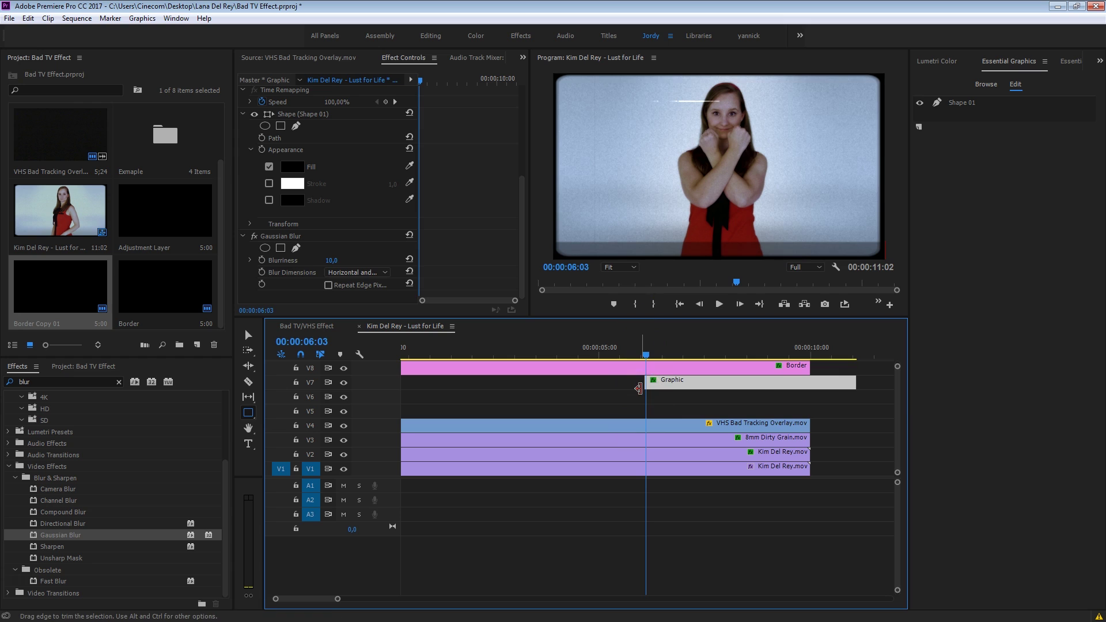
{"action": "left_click_drag", "start_coordinate": [851, 375], "coordinate": [666, 407]}
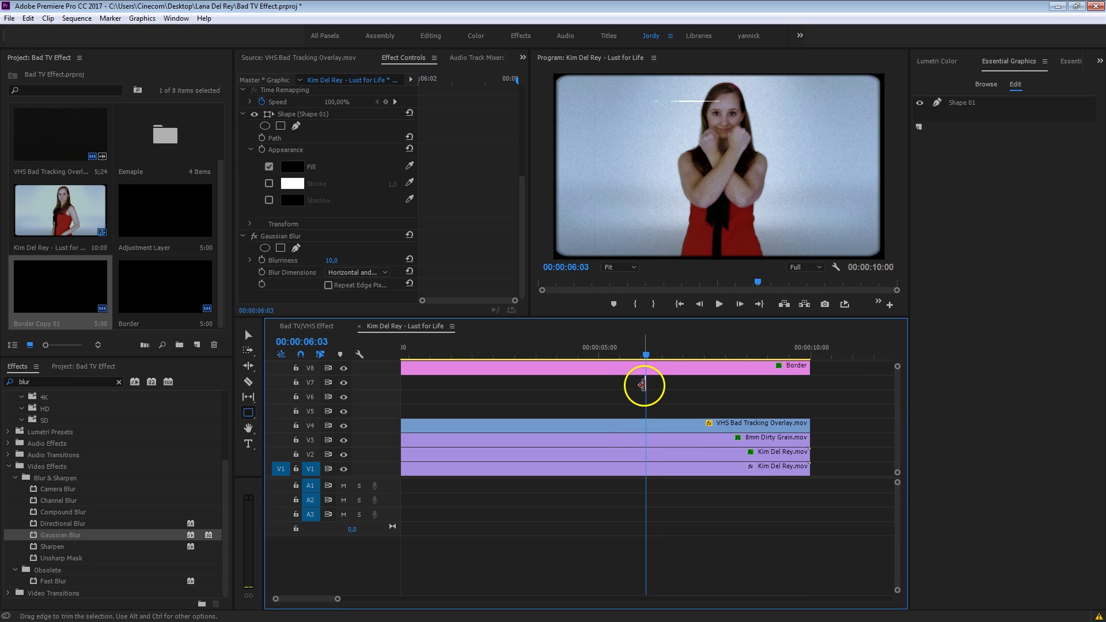
{"action": "left_click_drag", "start_coordinate": [645, 382], "coordinate": [423, 396]}
{"action": "left_click_drag", "start_coordinate": [307, 603], "coordinate": [297, 603]}
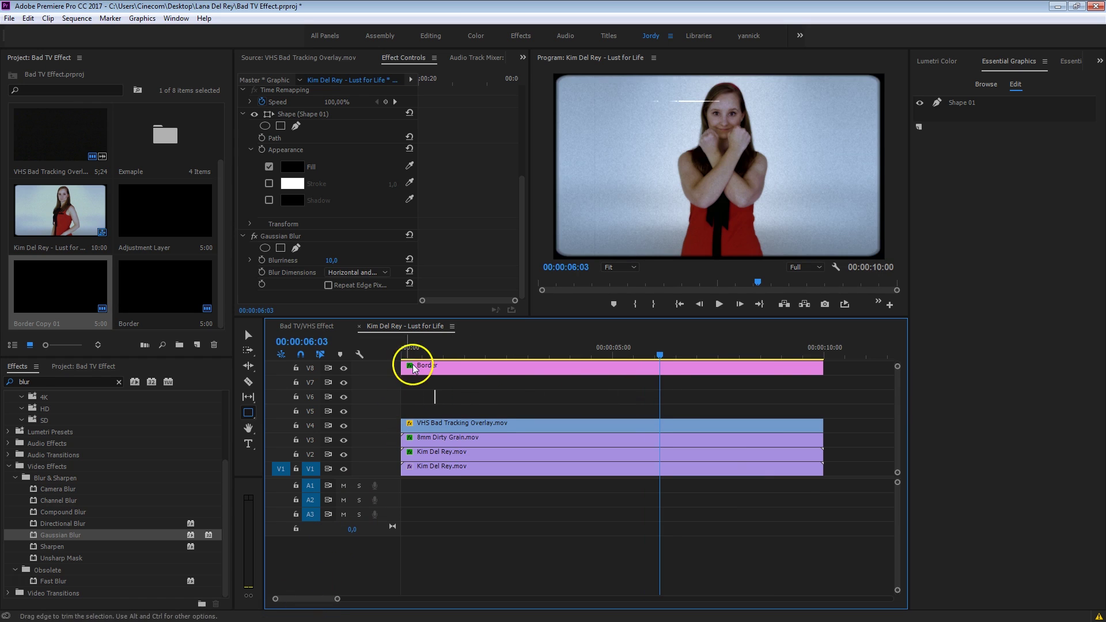
Copy the one-frame graphic four times along V6 at irregular intervals, up to about 7.8 seconds.
{"action": "left_click_drag", "start_coordinate": [438, 396], "coordinate": [469, 390]}
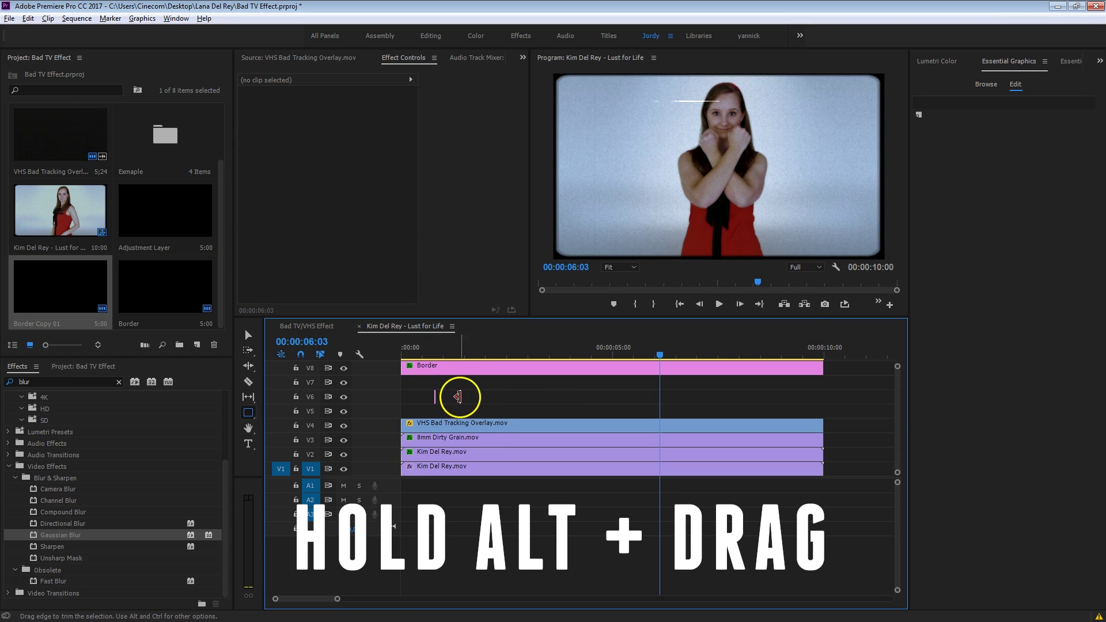
{"action": "left_click_drag", "start_coordinate": [460, 396], "coordinate": [731, 396]}
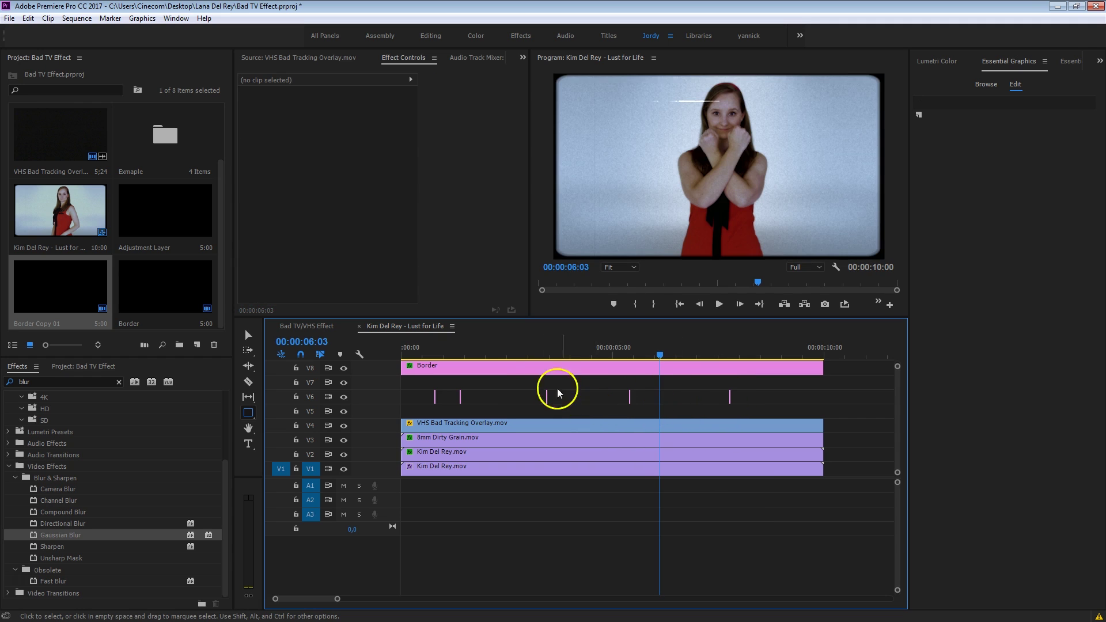
Place a copy of the one-frame graphic on V7 at frame 21 and set its vertical position to -432.
{"action": "left_click", "coordinate": [552, 349]}
{"action": "left_click_drag", "start_coordinate": [553, 349], "coordinate": [762, 409]}
{"action": "left_click", "coordinate": [474, 388]}
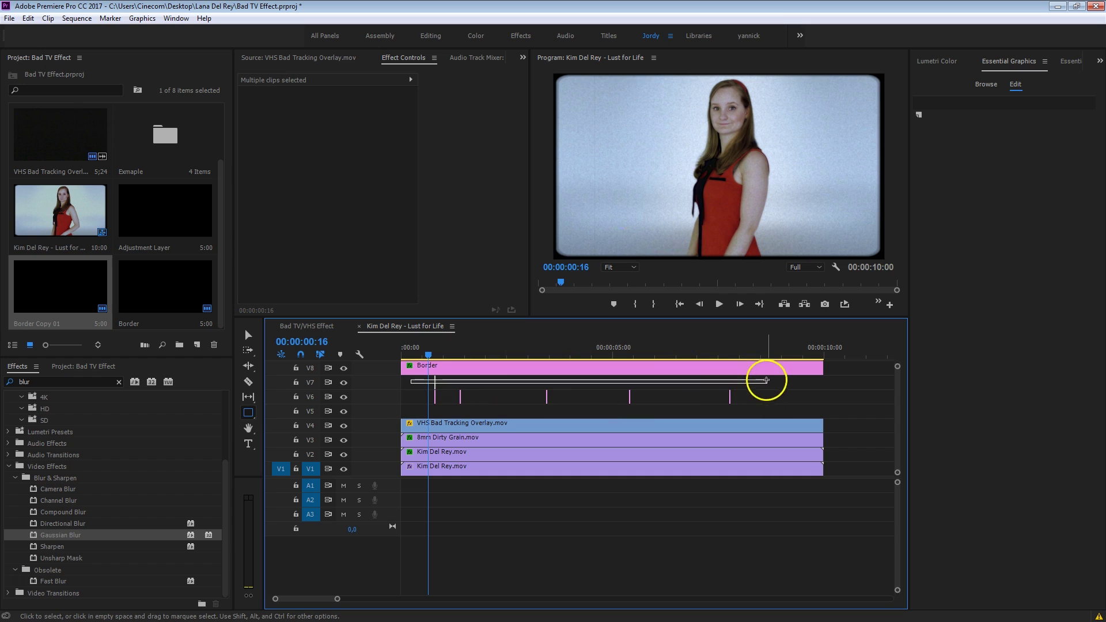
{"action": "key", "text": "space"}
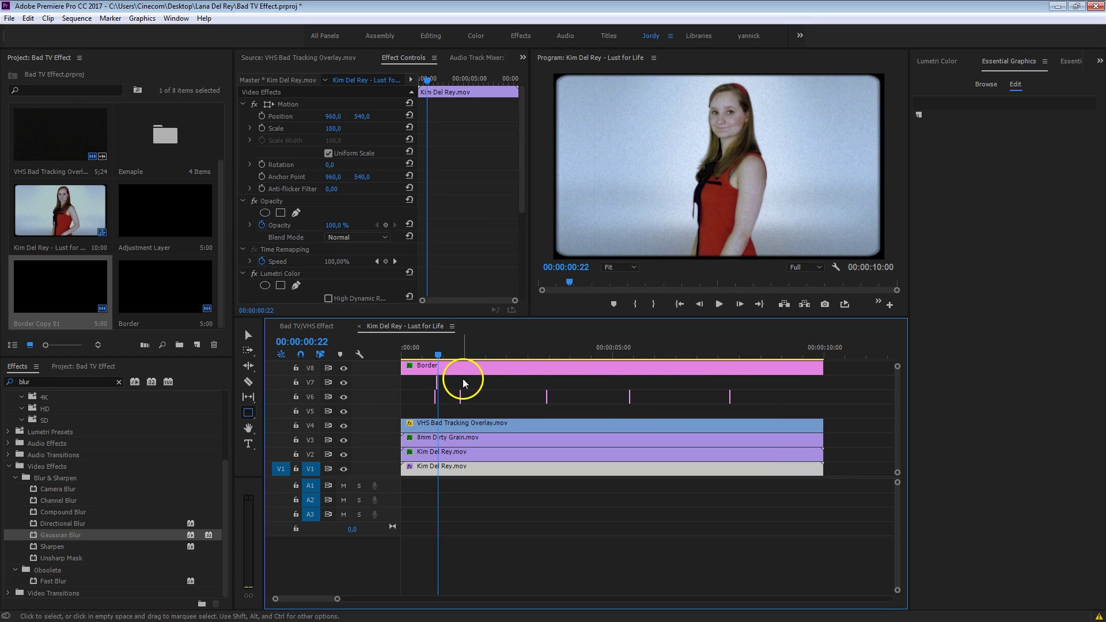
{"action": "left_click", "coordinate": [437, 383]}
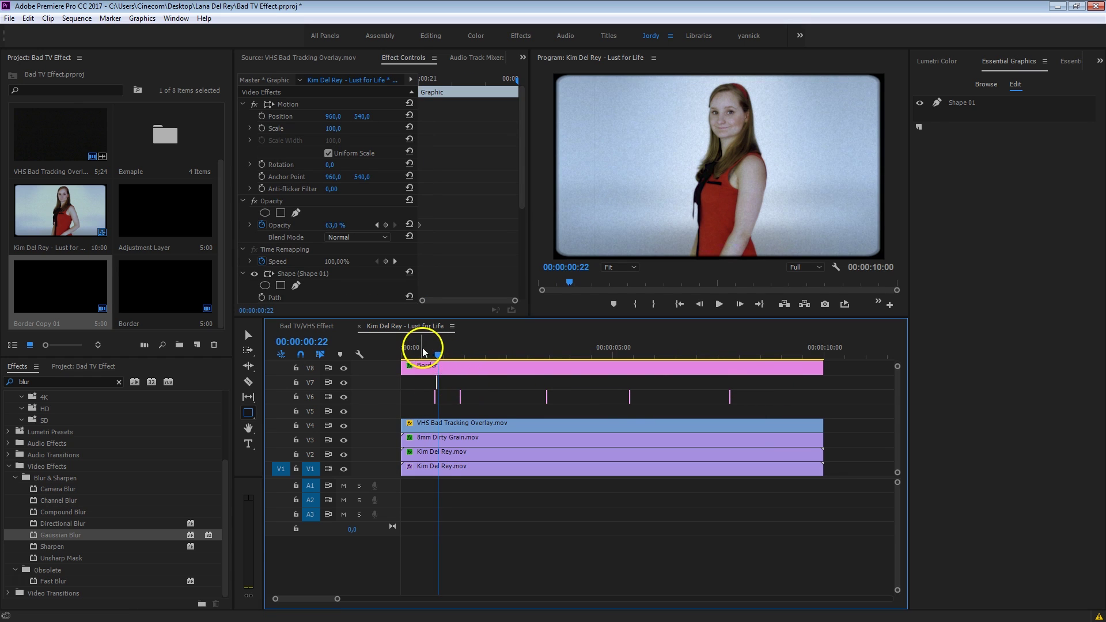
{"action": "key", "text": "Left"}
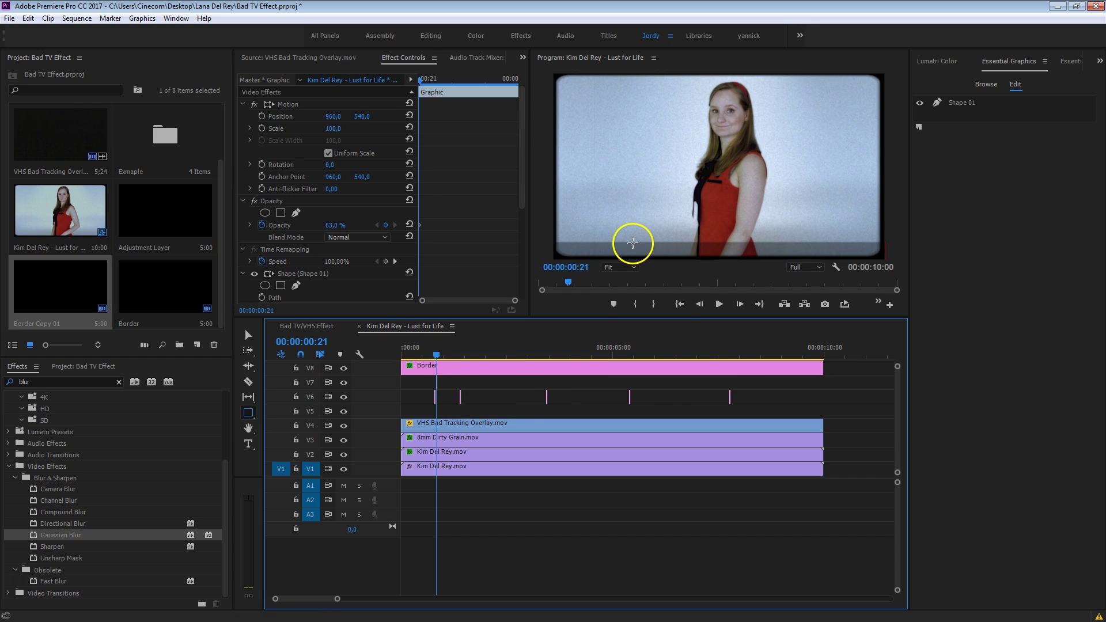
{"action": "left_click_drag", "start_coordinate": [367, 115], "coordinate": [178, 158]}
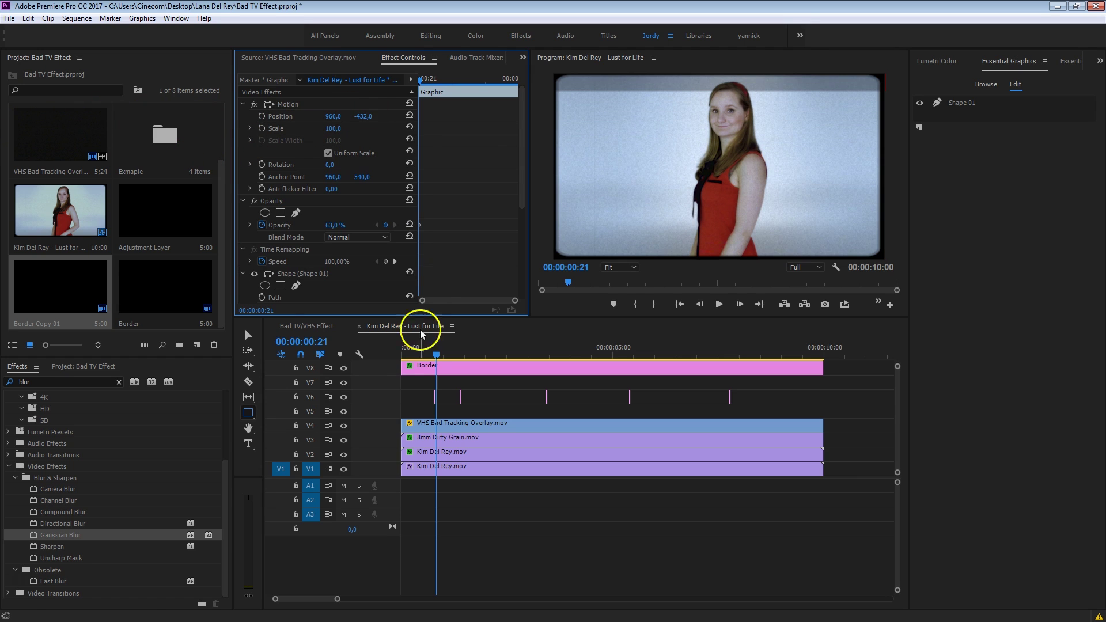
Copy the V7 one-frame graphic five times along its track at irregular intervals up to about 9 seconds, and save the project.
{"action": "left_click", "coordinate": [439, 385]}
{"action": "left_click_drag", "start_coordinate": [439, 384], "coordinate": [780, 384]}
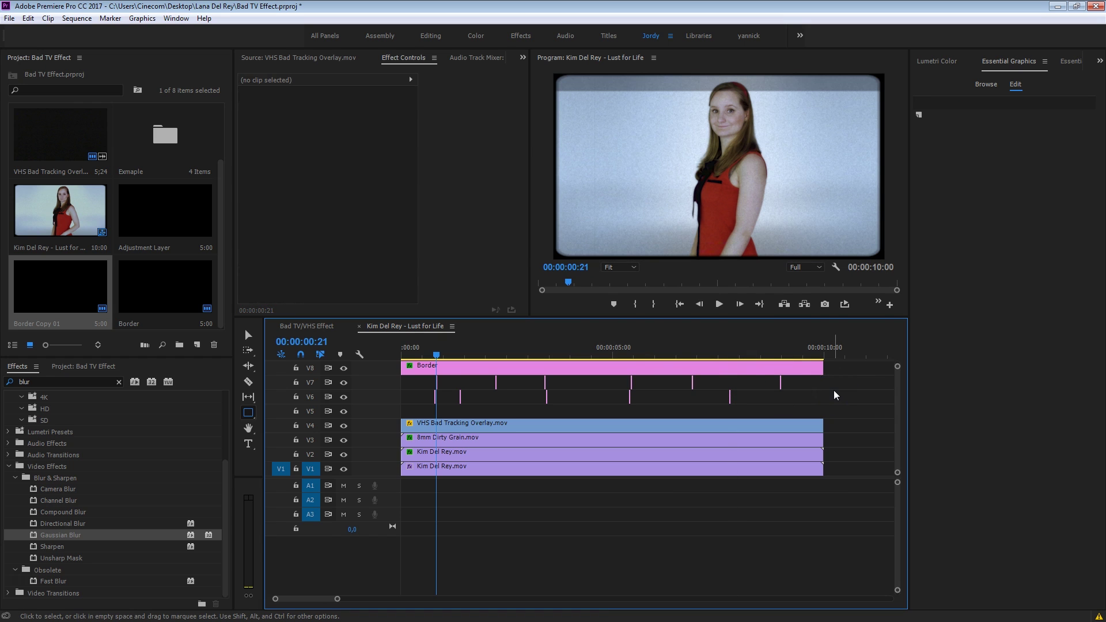
{"action": "left_click", "coordinate": [425, 347]}
{"action": "key", "text": "space"}
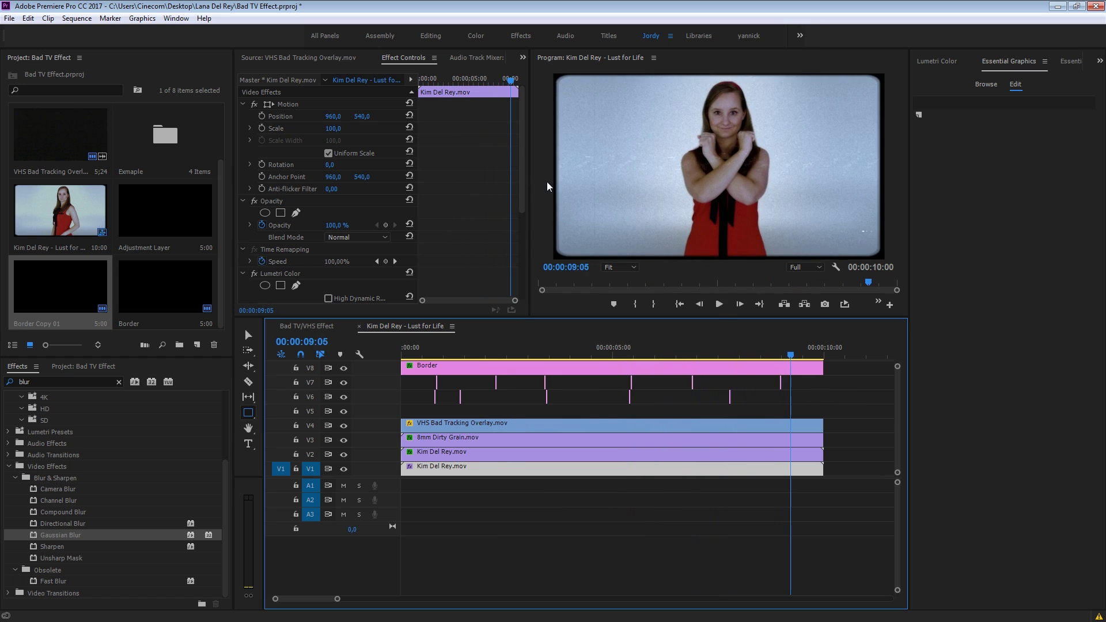
{"action": "key", "text": "ctrl+s"}
Add the existing Adjustment Layer on V10 above the border clips and extend it to the 10-second sequence end.
{"action": "left_click_drag", "start_coordinate": [376, 475], "coordinate": [471, 436]}
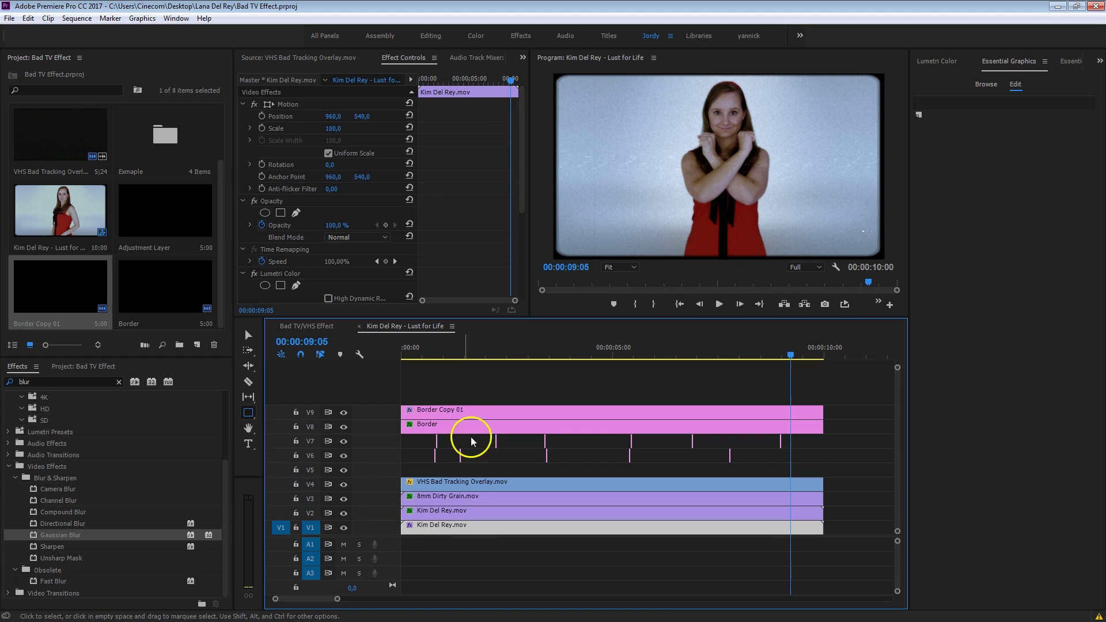
{"action": "key", "text": "Home"}
{"action": "left_click", "coordinate": [76, 368]}
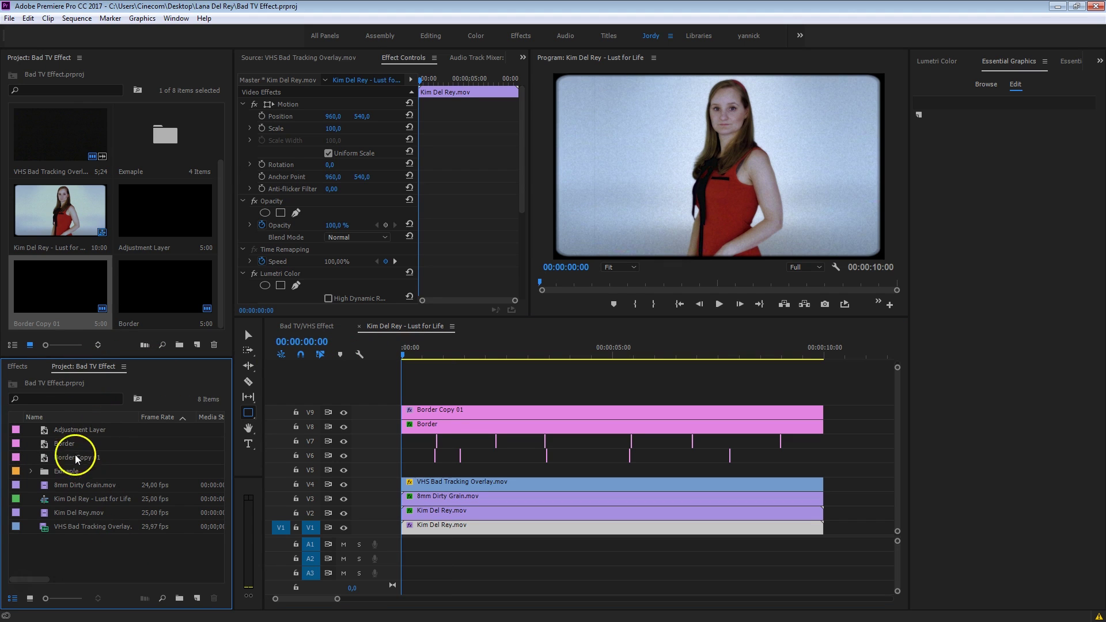
{"action": "left_click", "coordinate": [47, 428]}
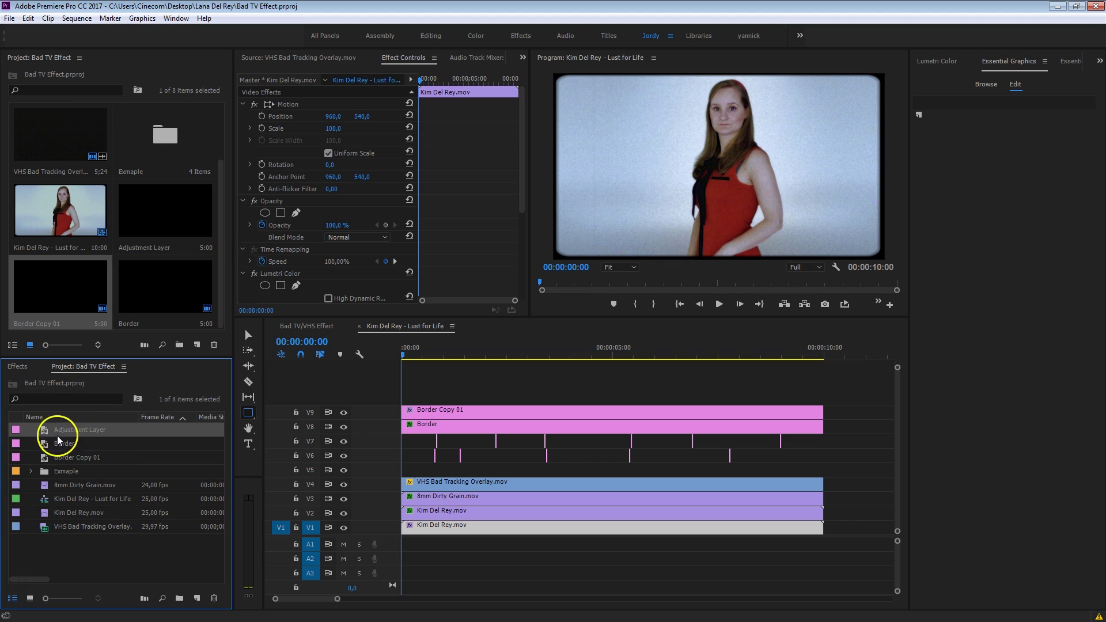
{"action": "left_click", "coordinate": [195, 598]}
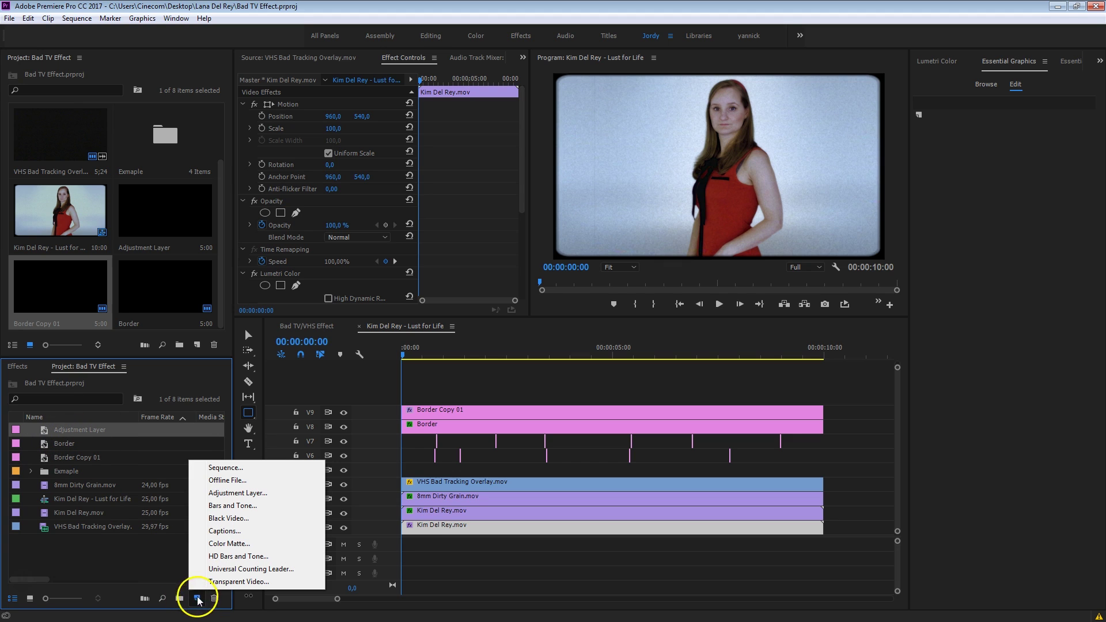
{"action": "left_click", "coordinate": [83, 474]}
{"action": "left_click_drag", "start_coordinate": [43, 430], "coordinate": [397, 395]}
{"action": "left_click_drag", "start_coordinate": [610, 395], "coordinate": [823, 397]}
Grade the adjustment layer in Lumetri Color with temperature -15.5, tint -22.6 and contrast -94.
{"action": "left_click", "coordinate": [587, 351]}
{"action": "left_click", "coordinate": [599, 396]}
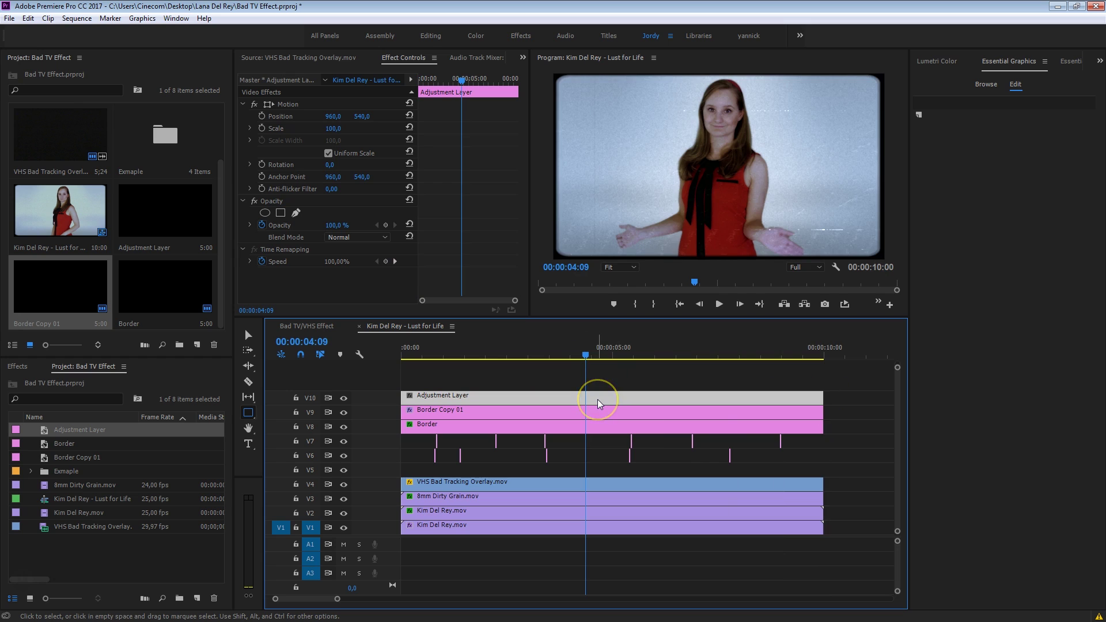
{"action": "left_click", "coordinate": [937, 61]}
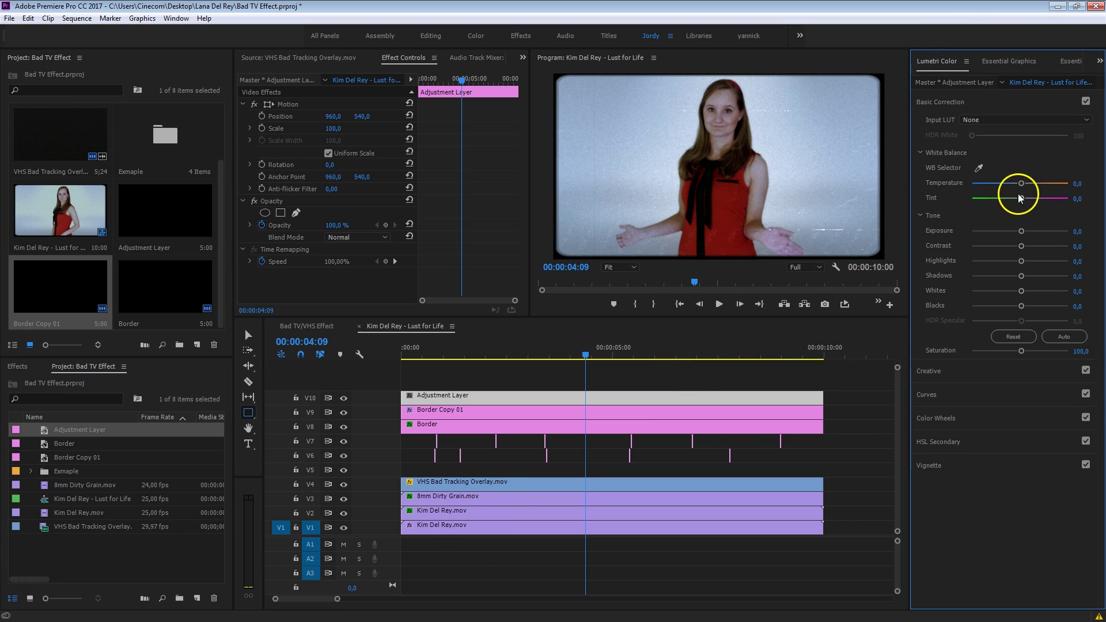
{"action": "mouse_move", "coordinate": [1023, 197]}
{"action": "left_mouse_down"}
{"action": "mouse_move", "coordinate": [1009, 198]}
{"action": "mouse_move", "coordinate": [1012, 183]}
{"action": "left_mouse_up"}
{"action": "left_click_drag", "start_coordinate": [1017, 240], "coordinate": [998, 240]}
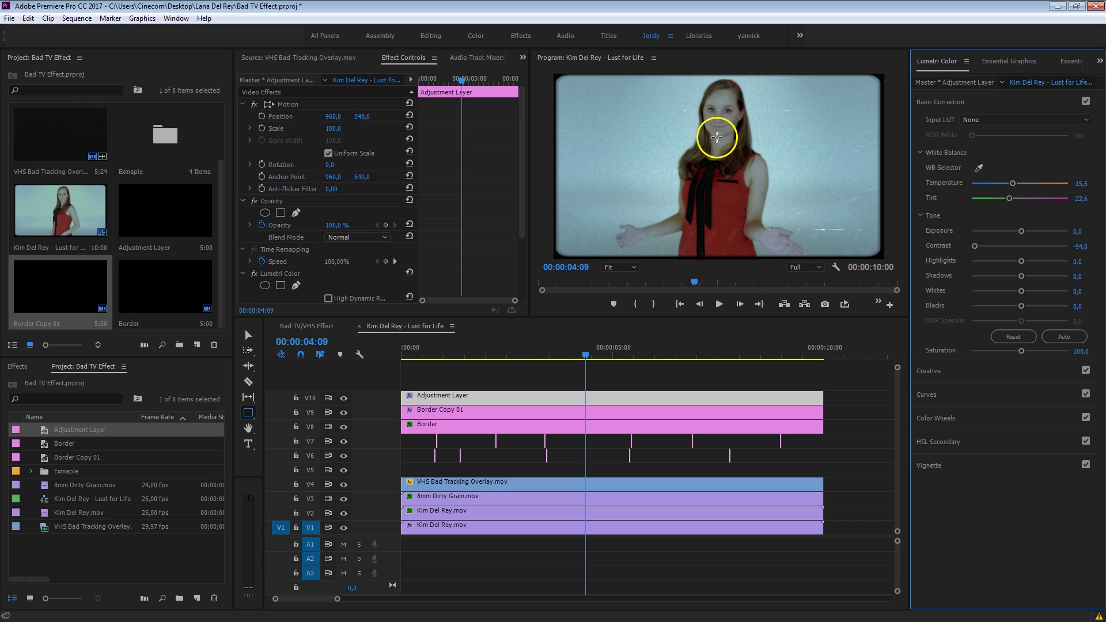
Set the adjustment layer's whites to 63.1 and its exposure to -0.2.
{"action": "left_click_drag", "start_coordinate": [1024, 291], "coordinate": [997, 299]}
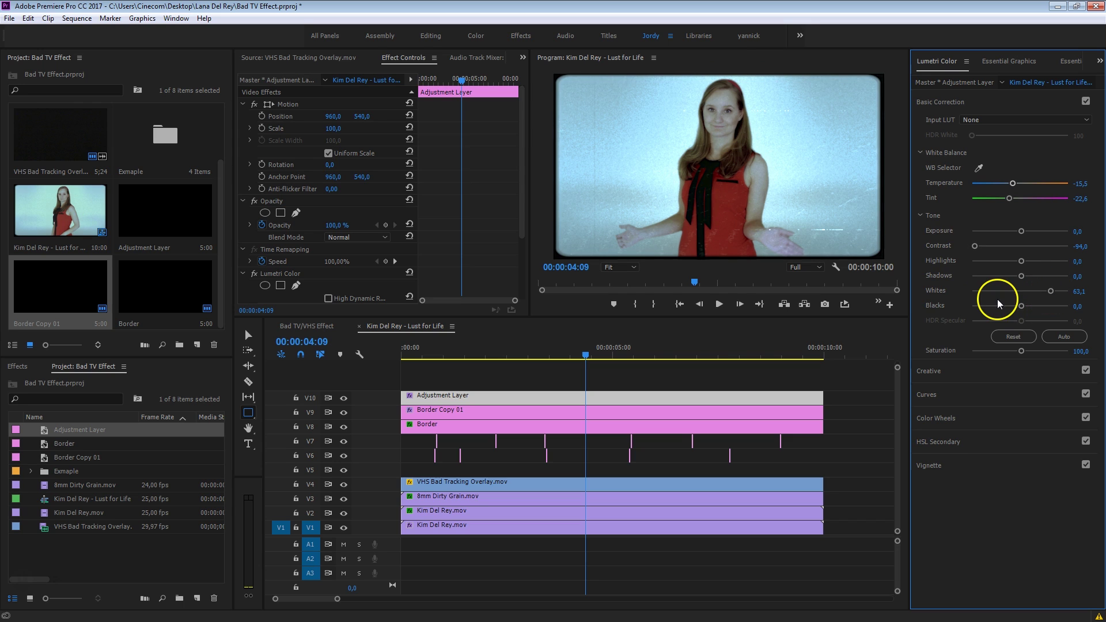
{"action": "left_click_drag", "start_coordinate": [1021, 231], "coordinate": [1017, 232]}
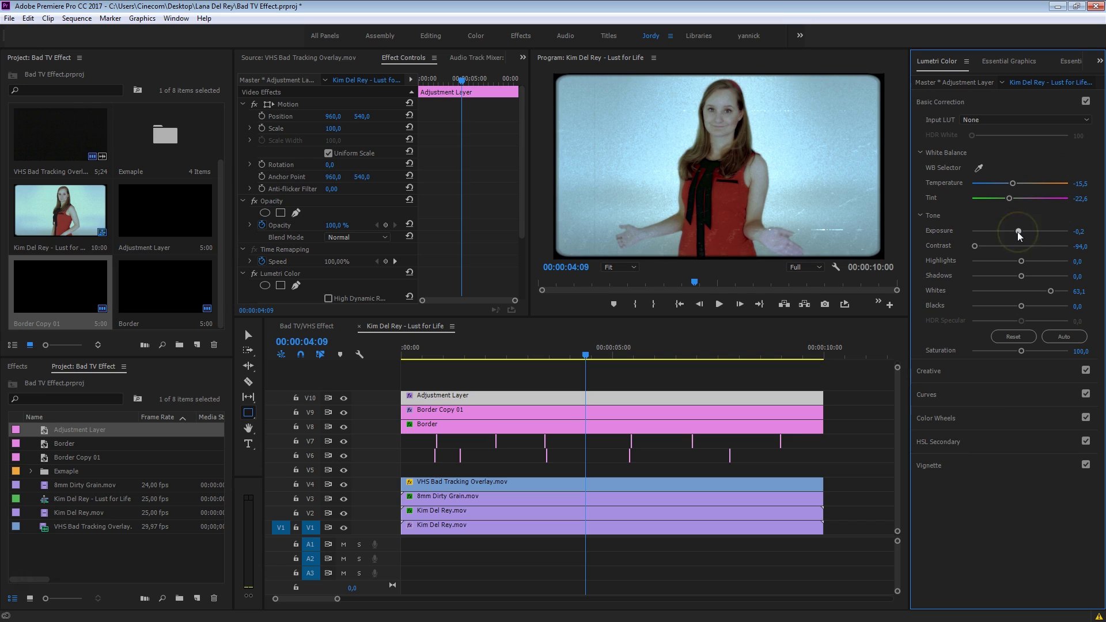
{"action": "left_click", "coordinate": [653, 367]}
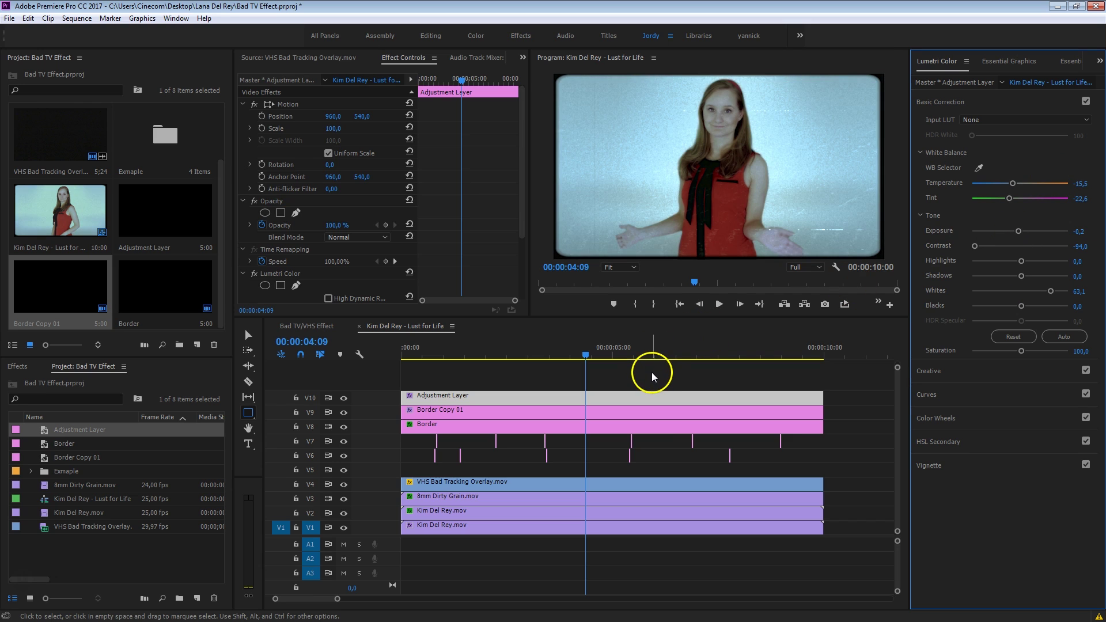
Compare the picture with the adjustment layer's Lumetri Color off and on, and play back the graded sequence.
{"action": "left_click", "coordinate": [254, 273]}
{"action": "left_click", "coordinate": [254, 273]}
{"action": "left_click", "coordinate": [254, 273]}
{"action": "left_click", "coordinate": [254, 273]}
{"action": "left_click", "coordinate": [254, 273]}
{"action": "left_click", "coordinate": [254, 273]}
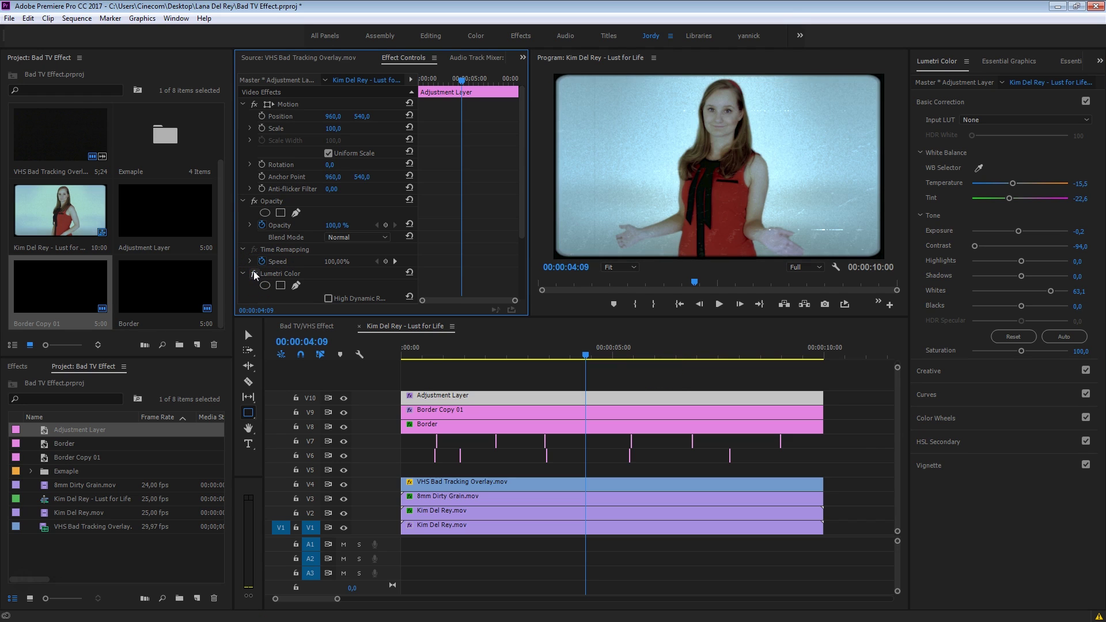
{"action": "left_click", "coordinate": [461, 349]}
{"action": "key", "text": "space"}
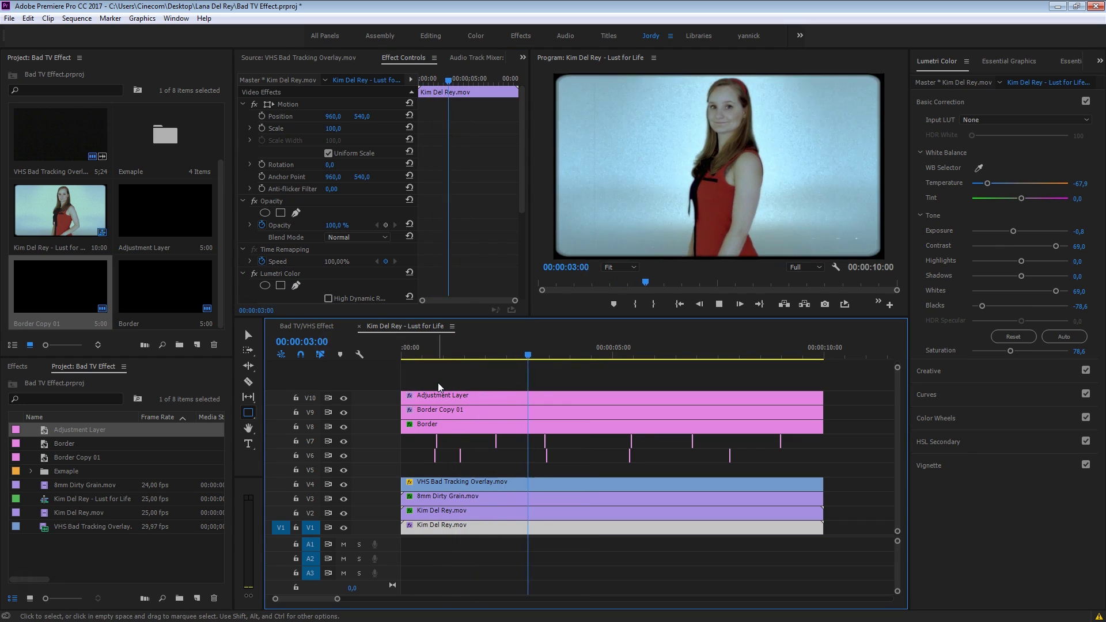